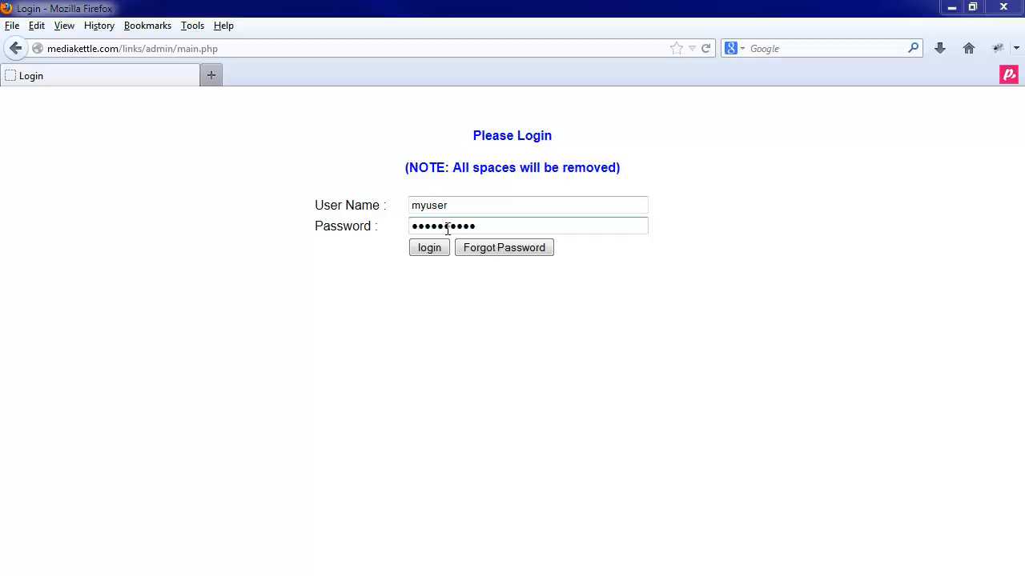
# - Submit the admin login form to reach the Create New Link page
pyautogui.click(432, 248)
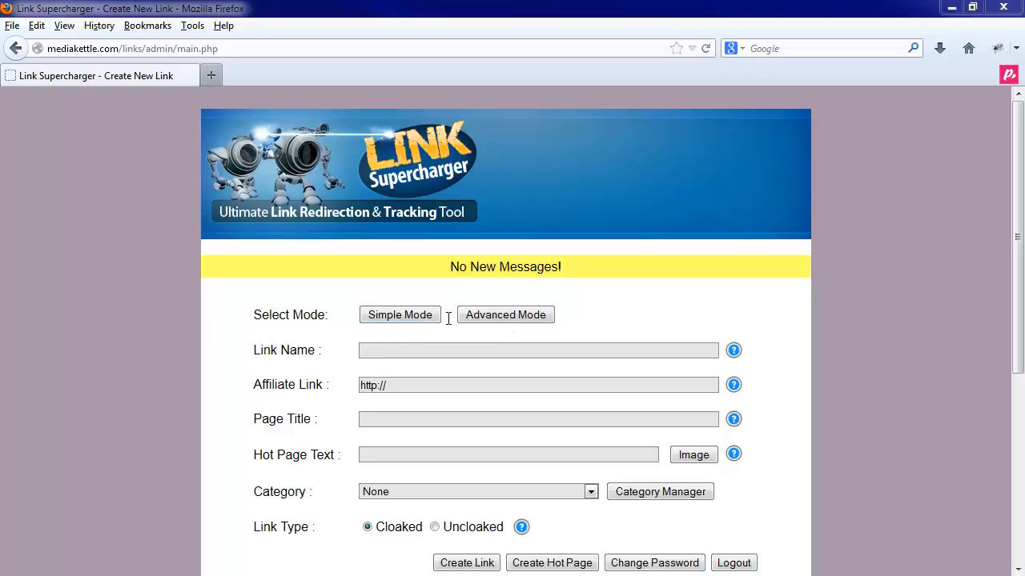
pyautogui.click(413, 317)
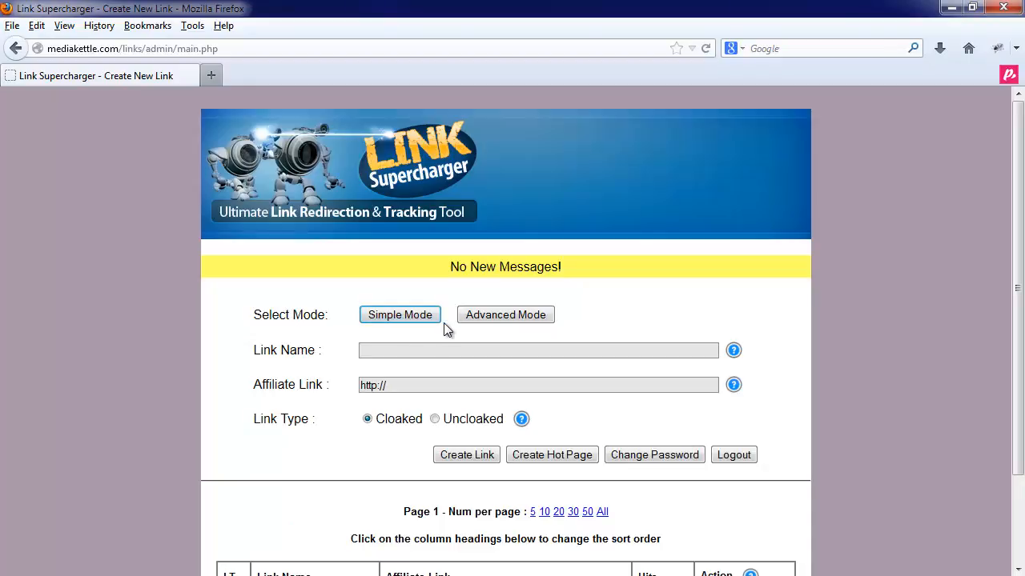
pyautogui.click(489, 319)
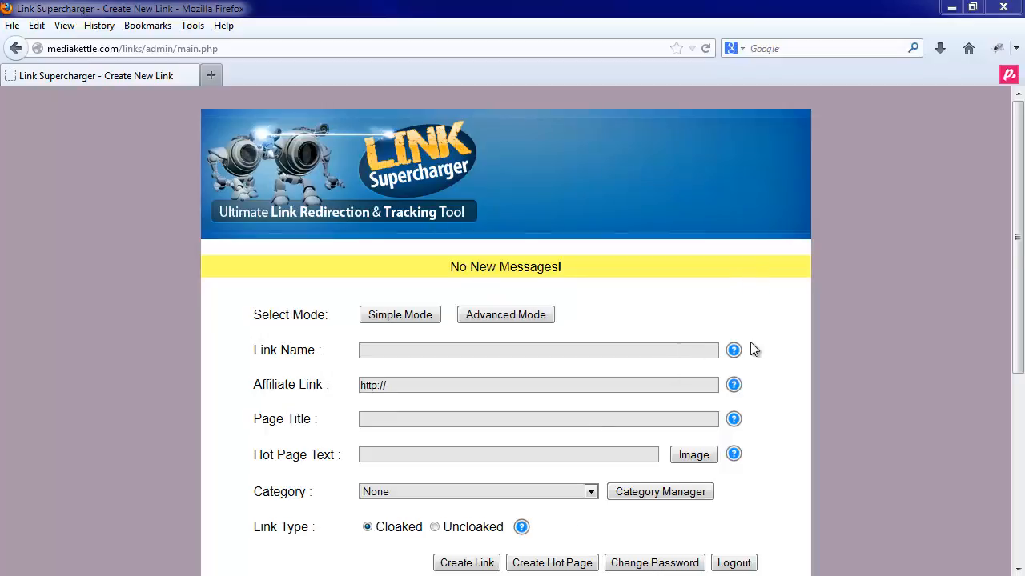
pyautogui.moveTo(734, 359)
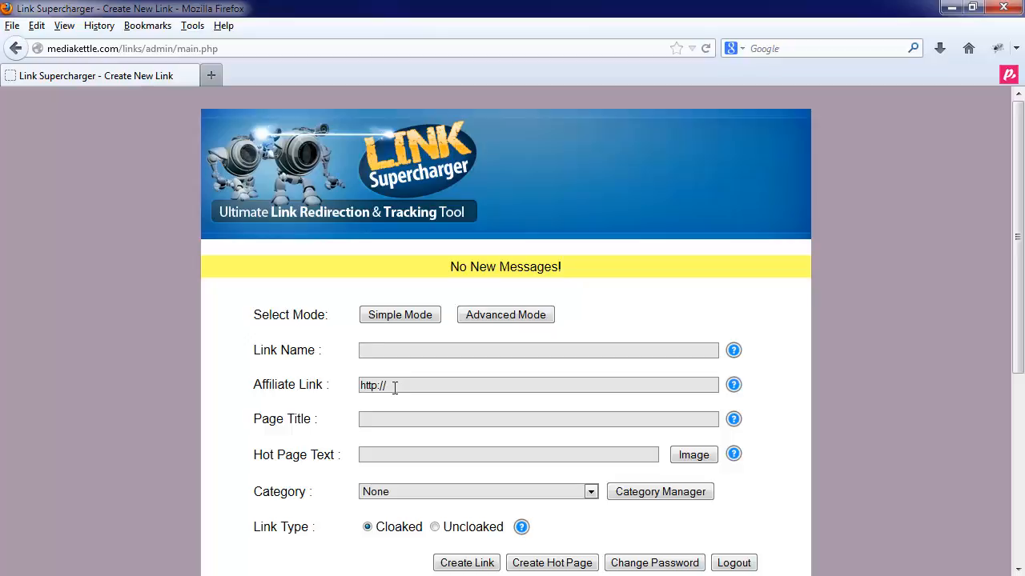
pyautogui.write('demolink1')
pyautogui.click(428, 385)
pyautogui.write('redd')
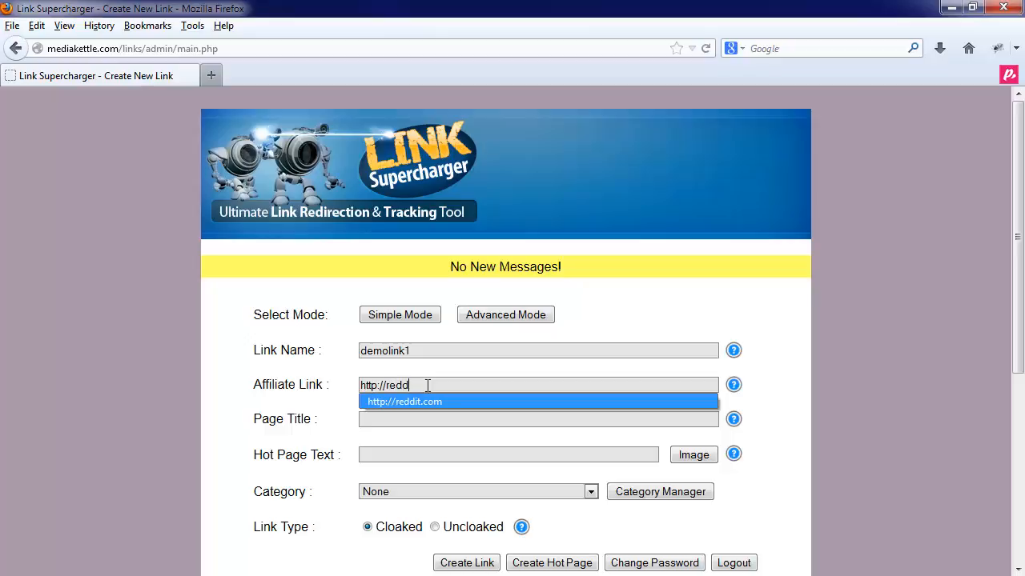
pyautogui.press('Return')
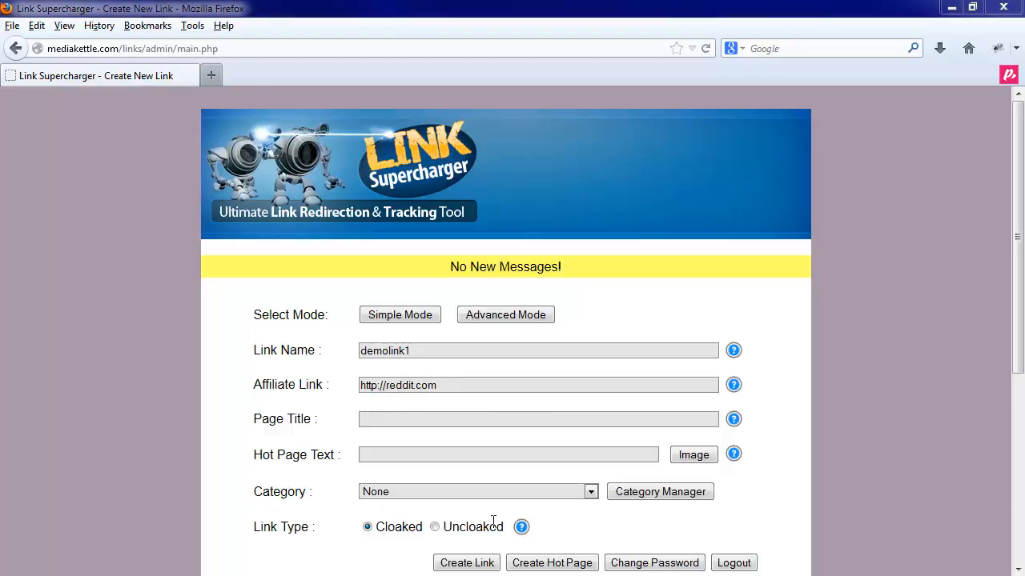
# - Set page title 'Demo Page Title 1' and hot page text 'My First Hot Page Link For Reddit'
pyautogui.click(375, 422)
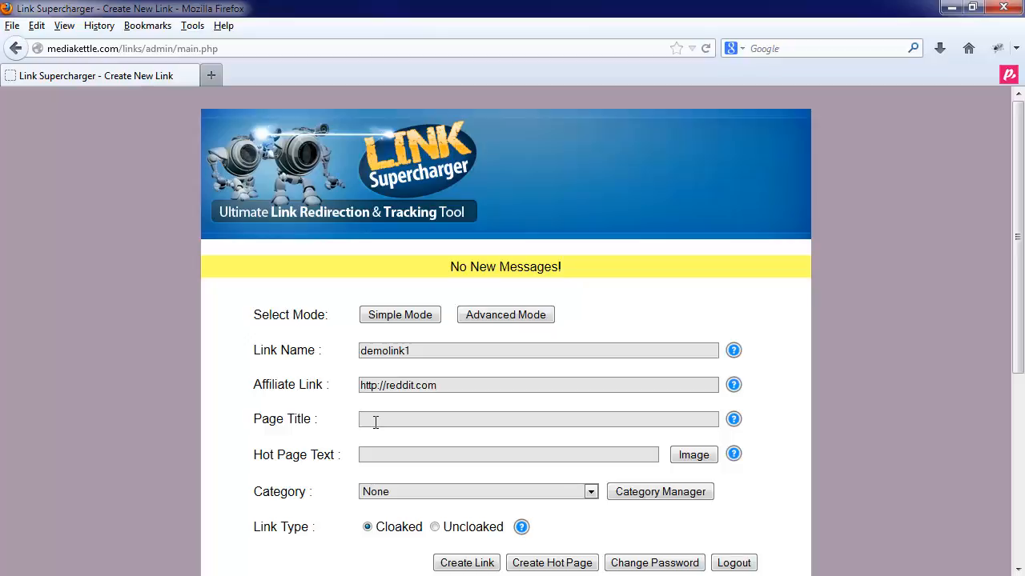
pyautogui.write('Demo Page Title 1')
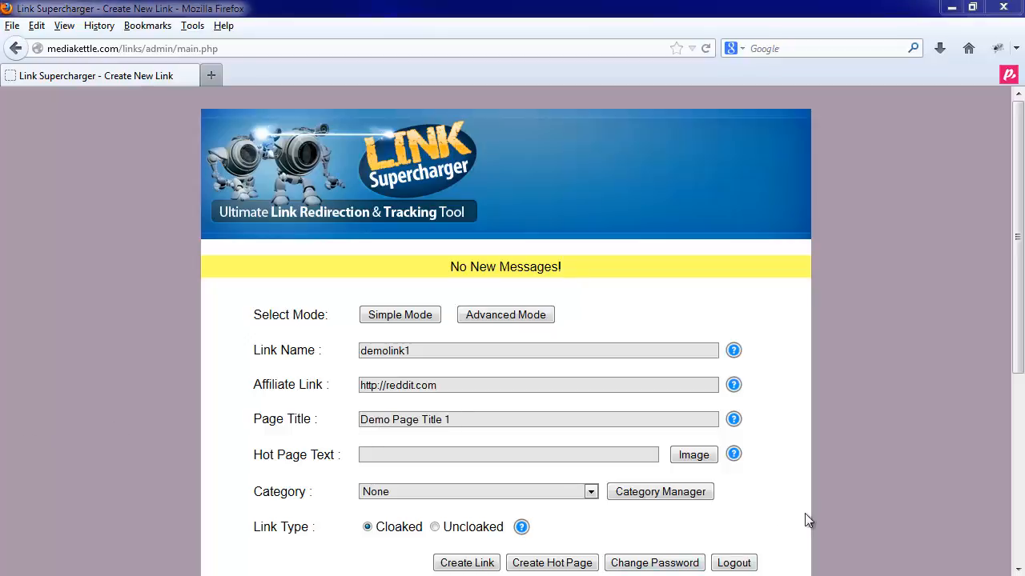
pyautogui.click(378, 456)
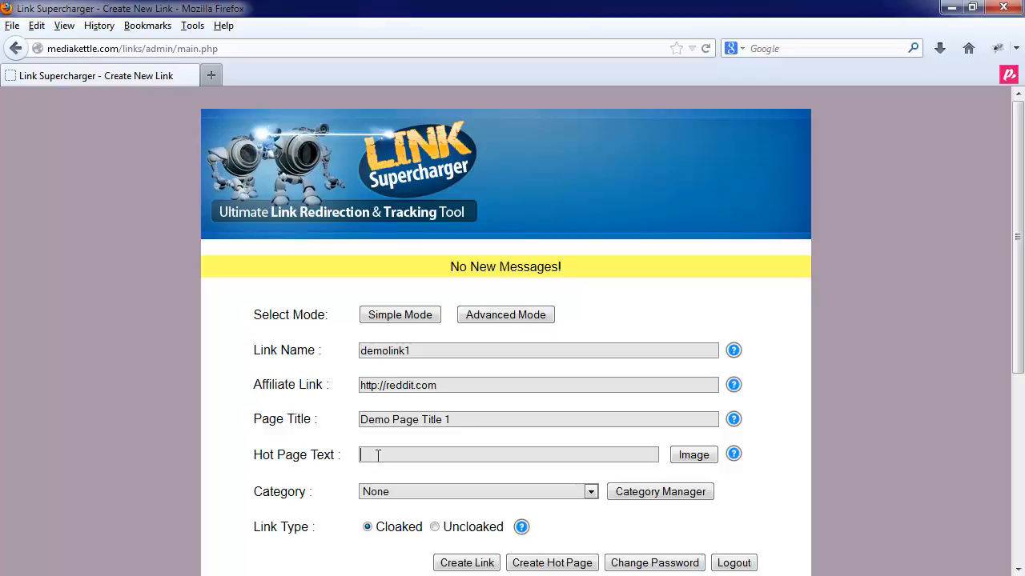
pyautogui.write('My First Hot Page Link')
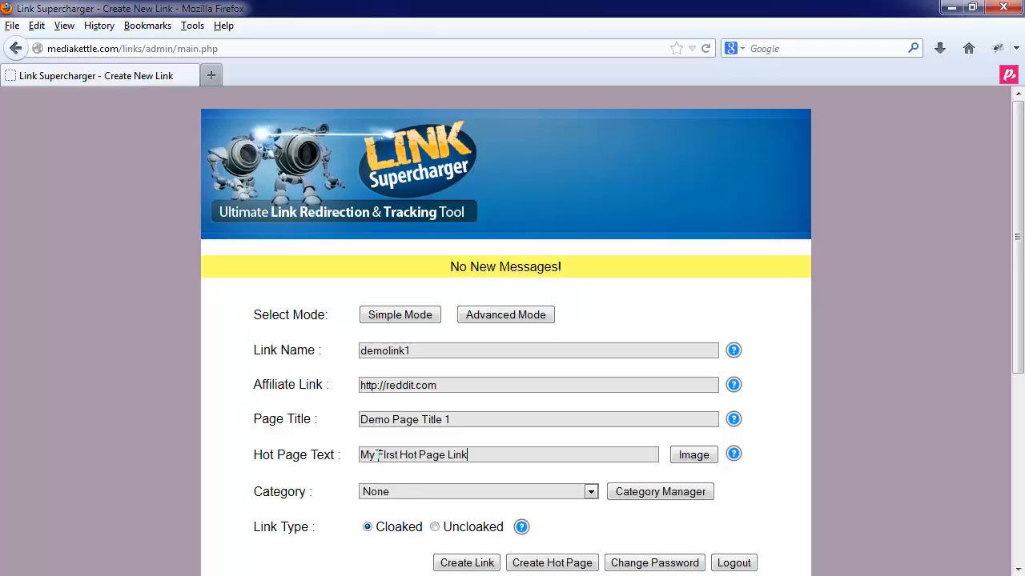
pyautogui.write(' For Reddit')
pyautogui.scroll(-2, 305, 496)
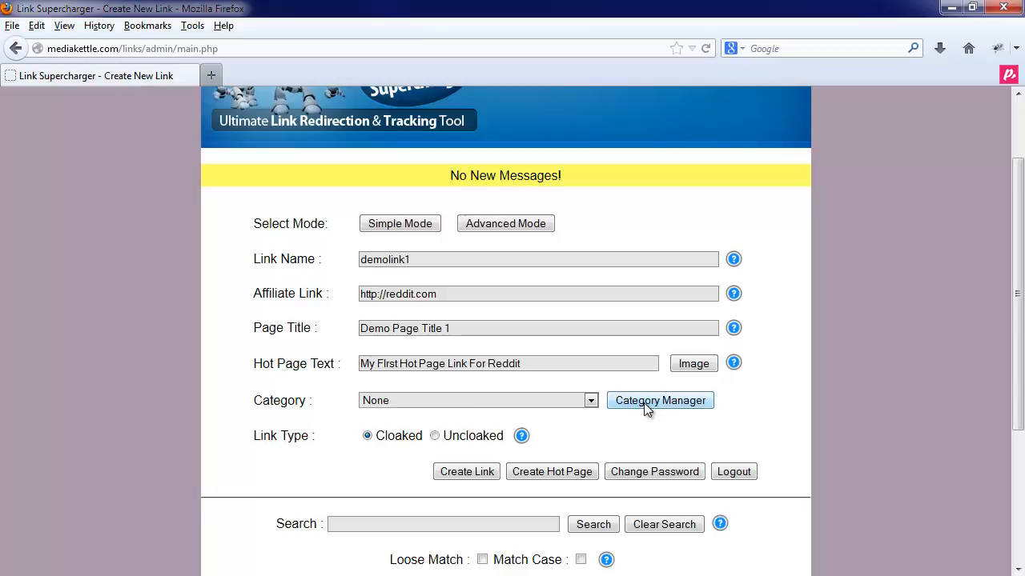
# - Choose Deals Of The Week from the Category dropdown
pyautogui.click(440, 402)
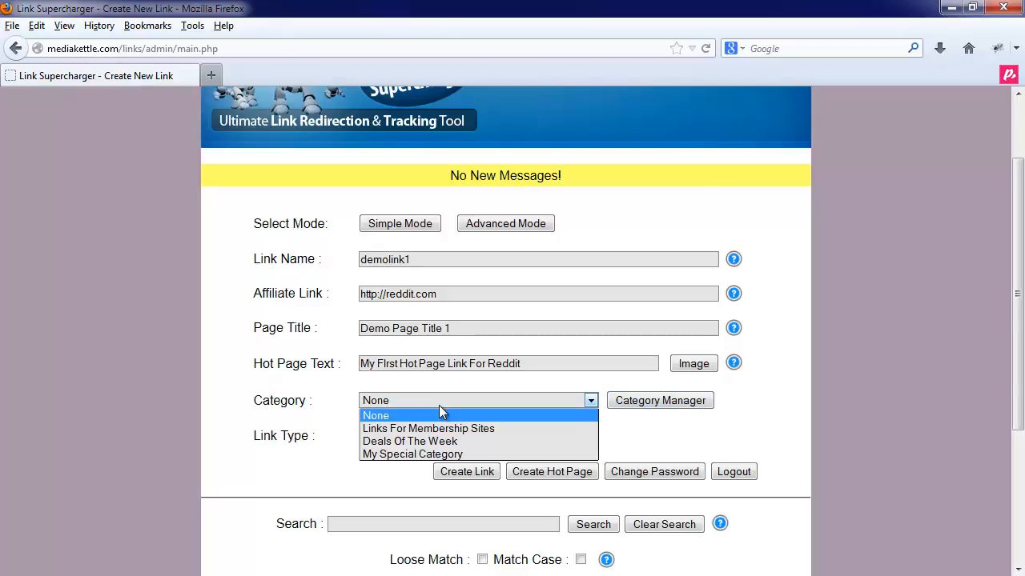
pyautogui.click(422, 443)
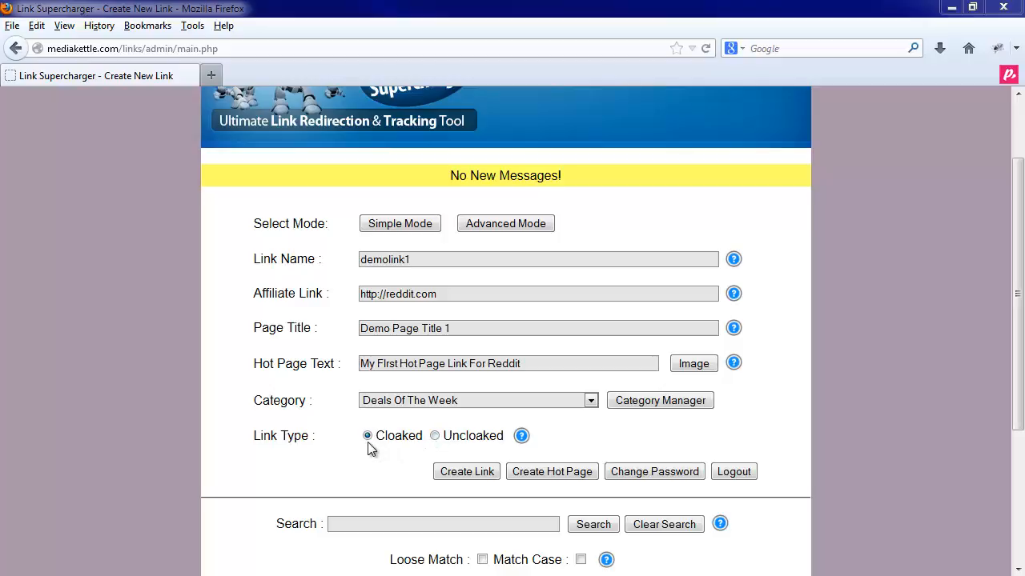
# - Create demolink1 as a cloaked link and check the success message
pyautogui.click(451, 473)
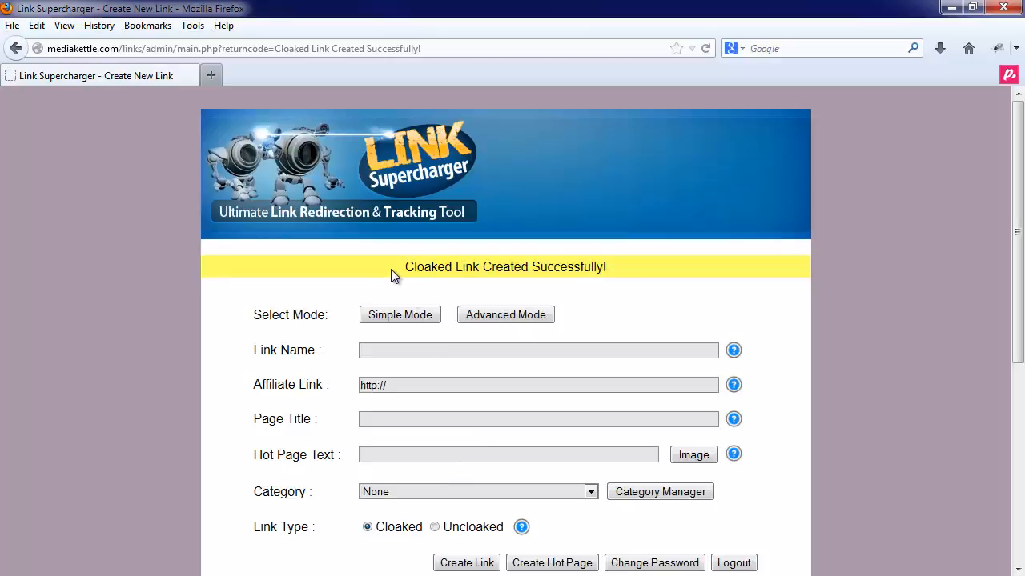
pyautogui.moveTo(391, 270); pyautogui.dragTo(638, 272)
pyautogui.click(638, 272)
# - Sort the links table by Link Name, then by Affiliate Link
pyautogui.scroll(-5, 248, 363)
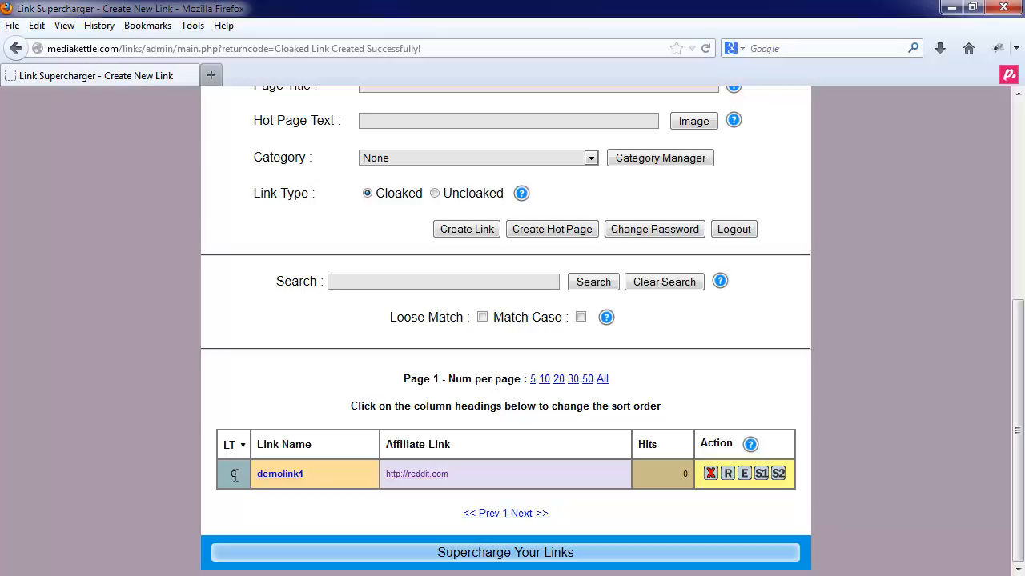
pyautogui.click(310, 439)
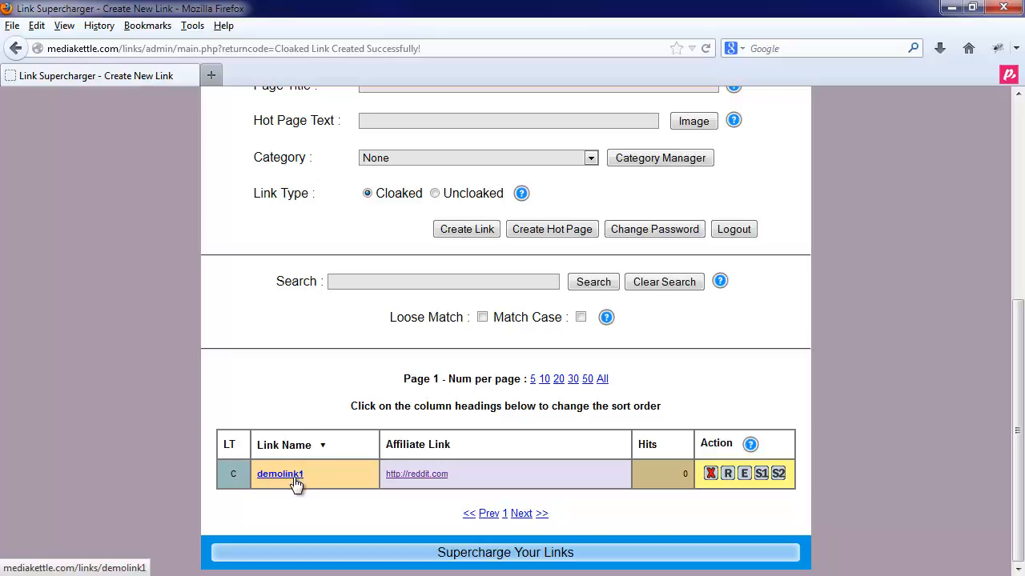
pyautogui.click(424, 445)
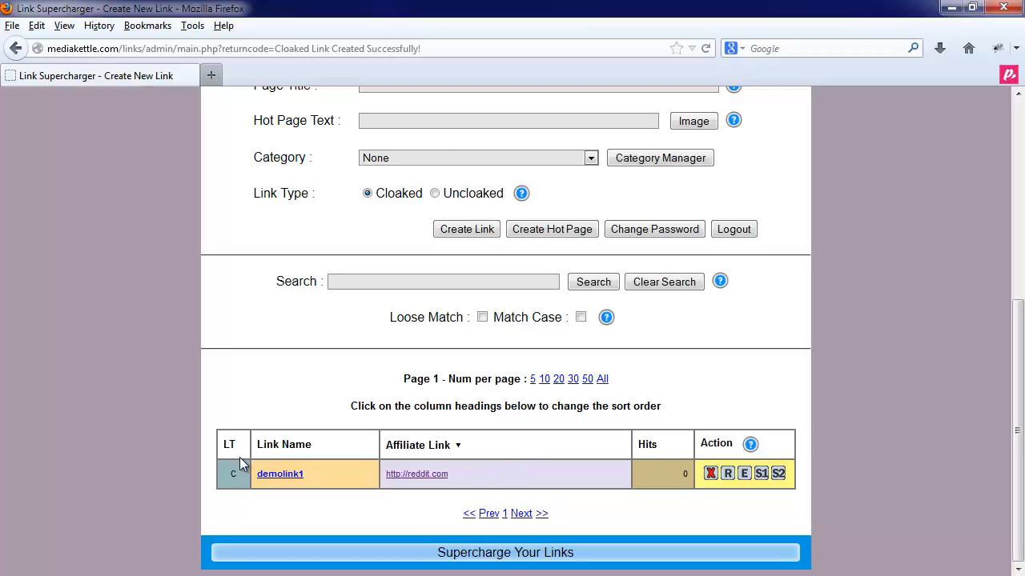
pyautogui.rightClick(278, 477)
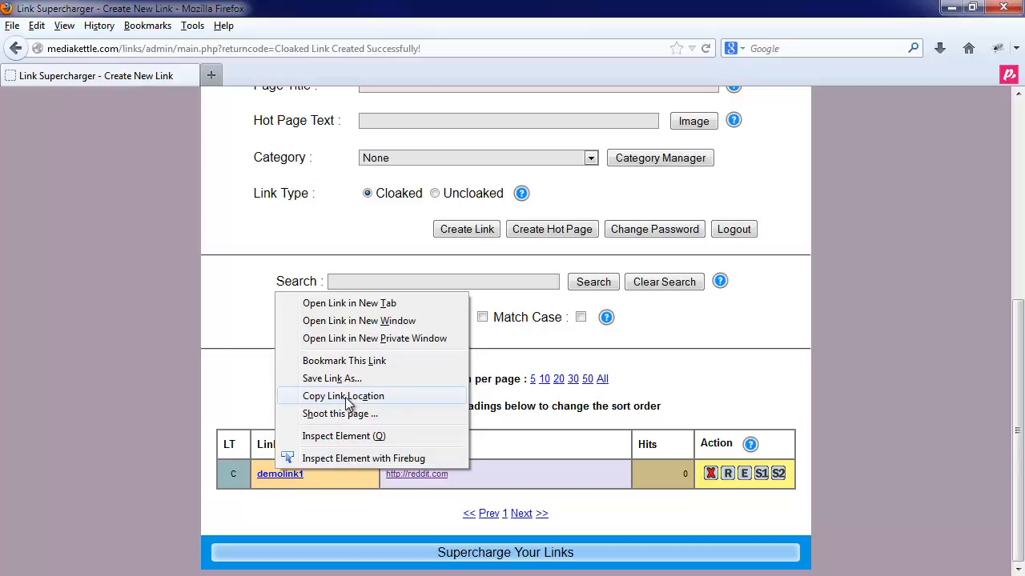
pyautogui.click(297, 494)
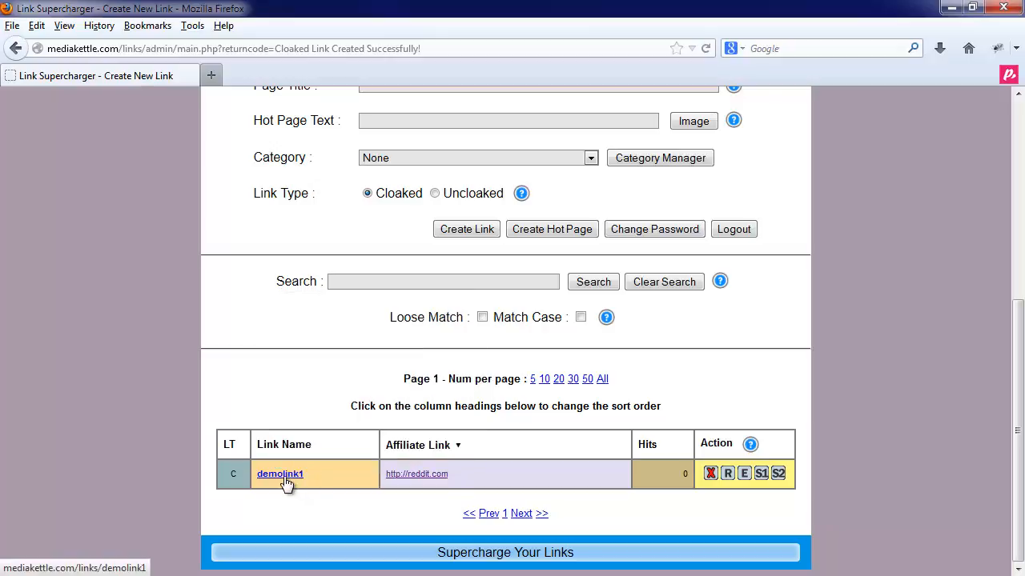
pyautogui.click(284, 477)
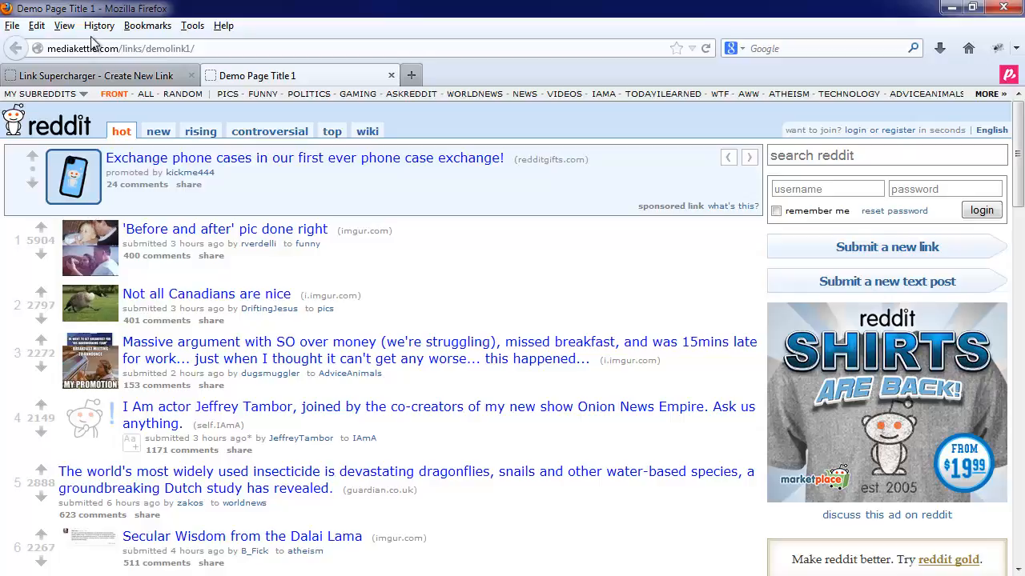
pyautogui.click(390, 76)
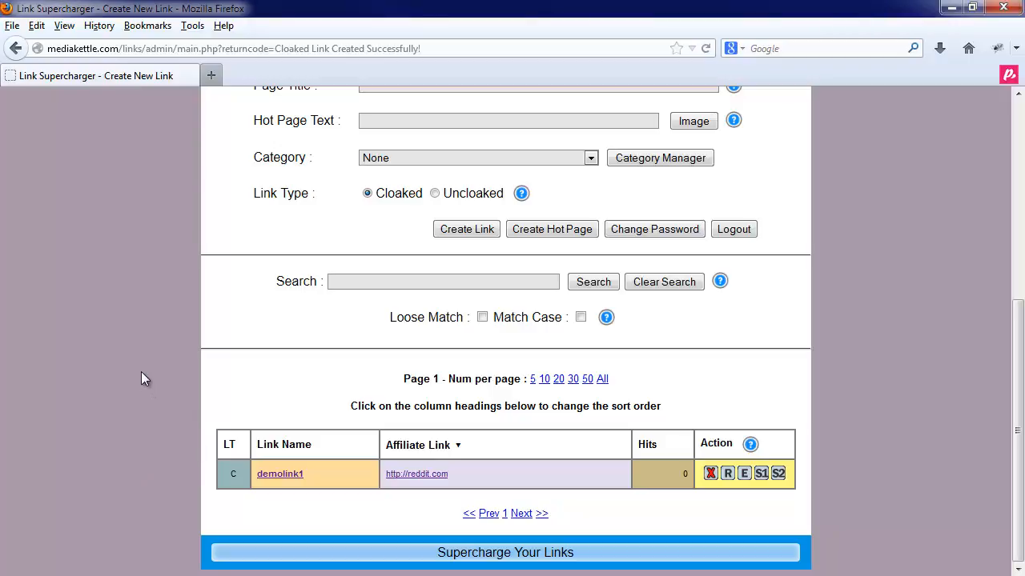
# - Refresh the list and reset demolink1's hit counter to 0, confirming the prompt
pyautogui.press('F5')
pyautogui.moveTo(754, 445)
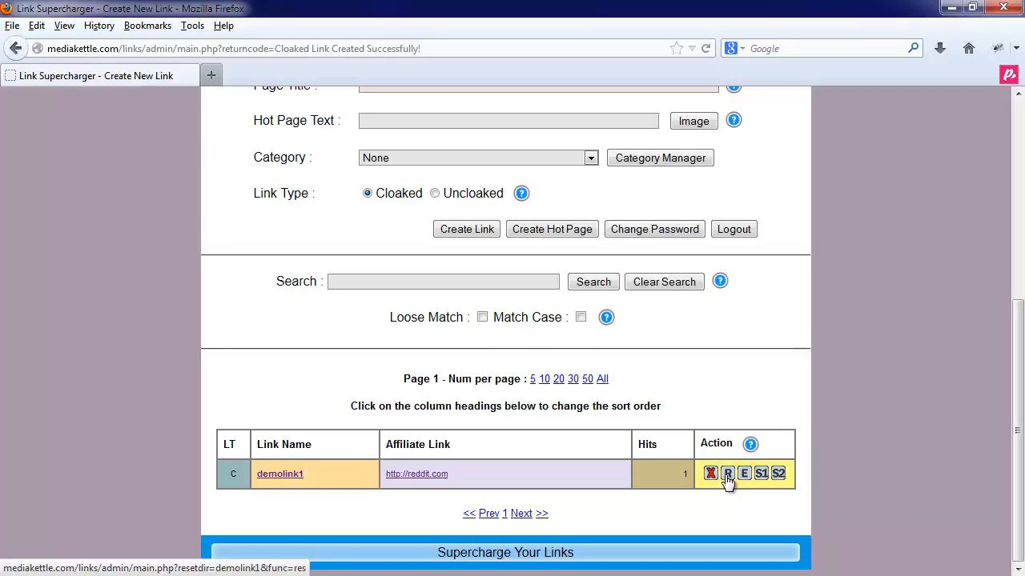
pyautogui.click(727, 474)
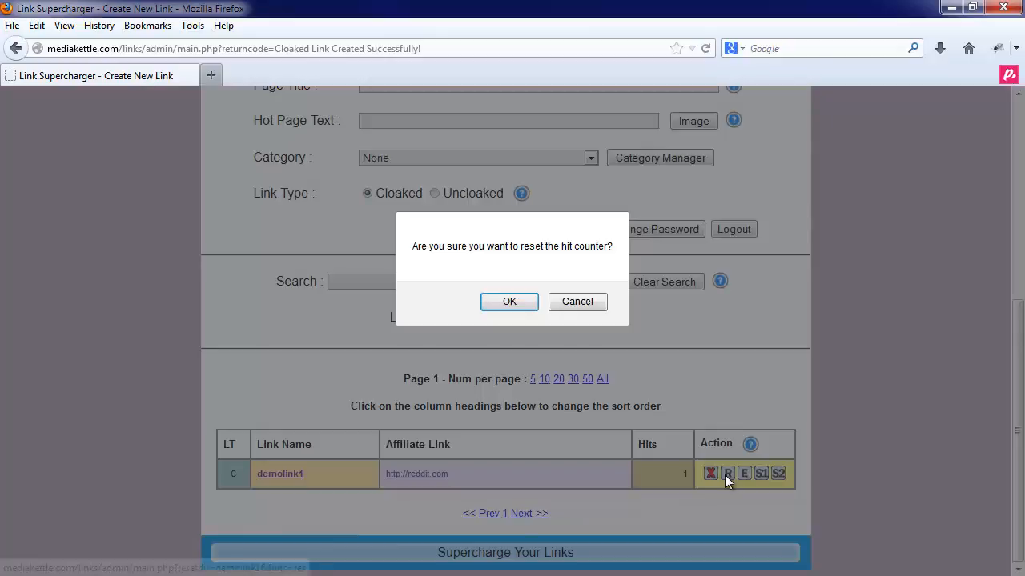
pyautogui.click(504, 304)
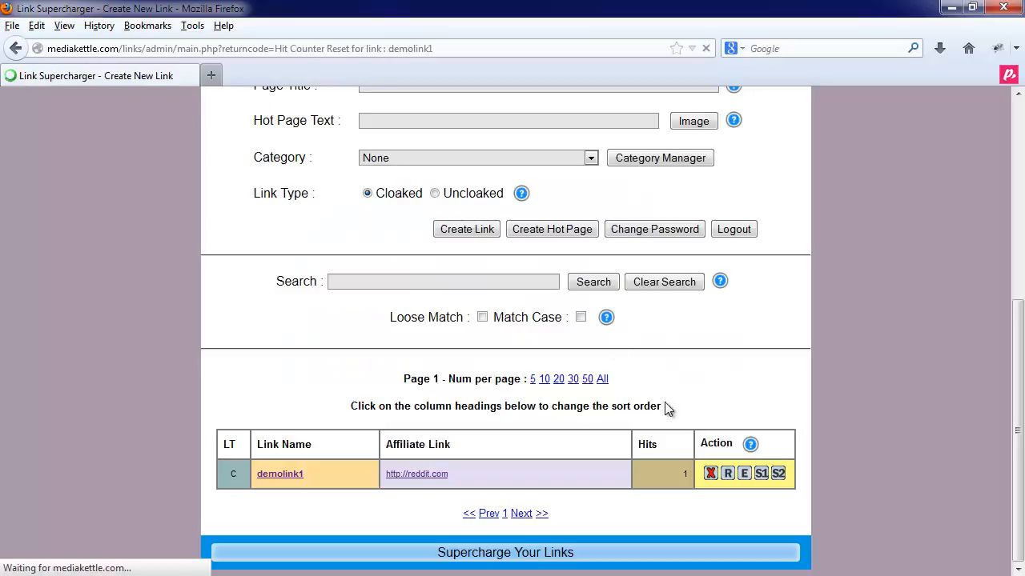
pyautogui.scroll(-7, 674, 487)
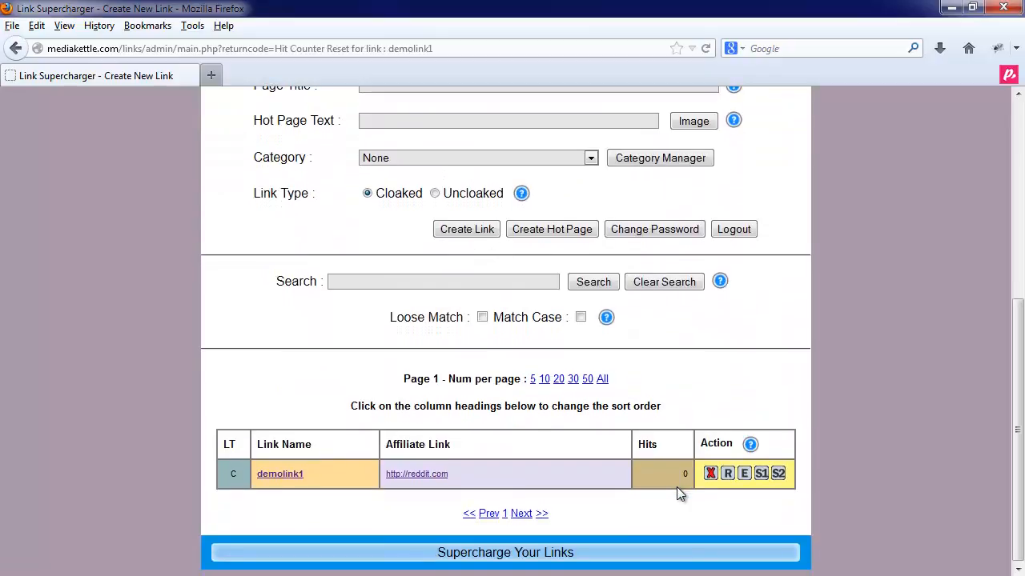
pyautogui.scroll(7, 686, 480)
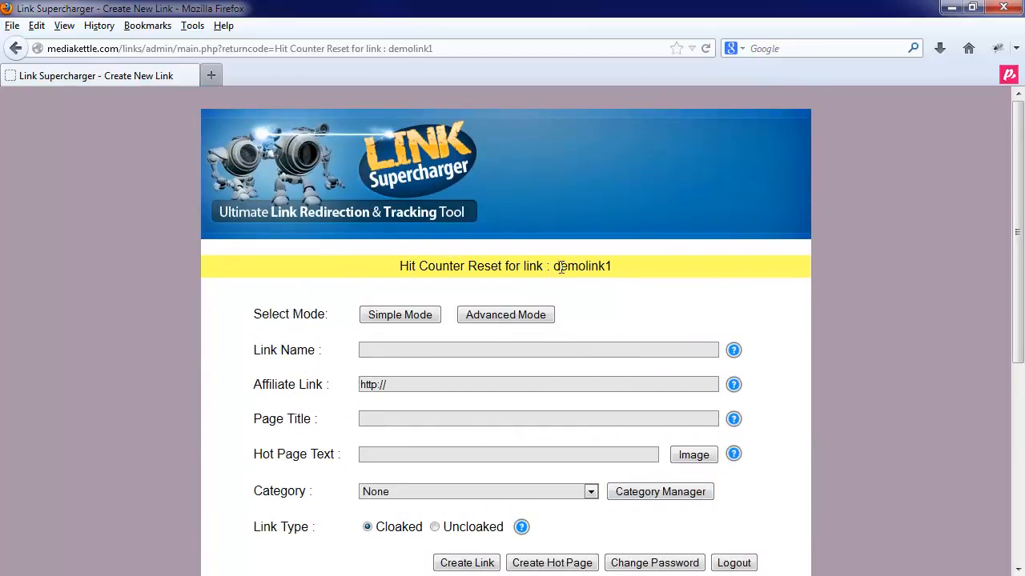
pyautogui.scroll(-7, 616, 384)
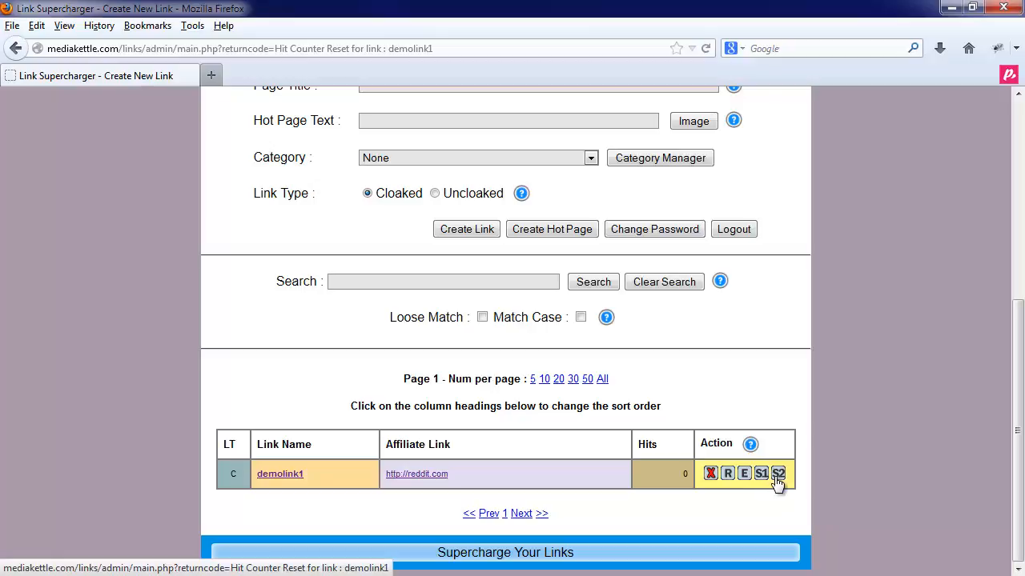
pyautogui.click(744, 474)
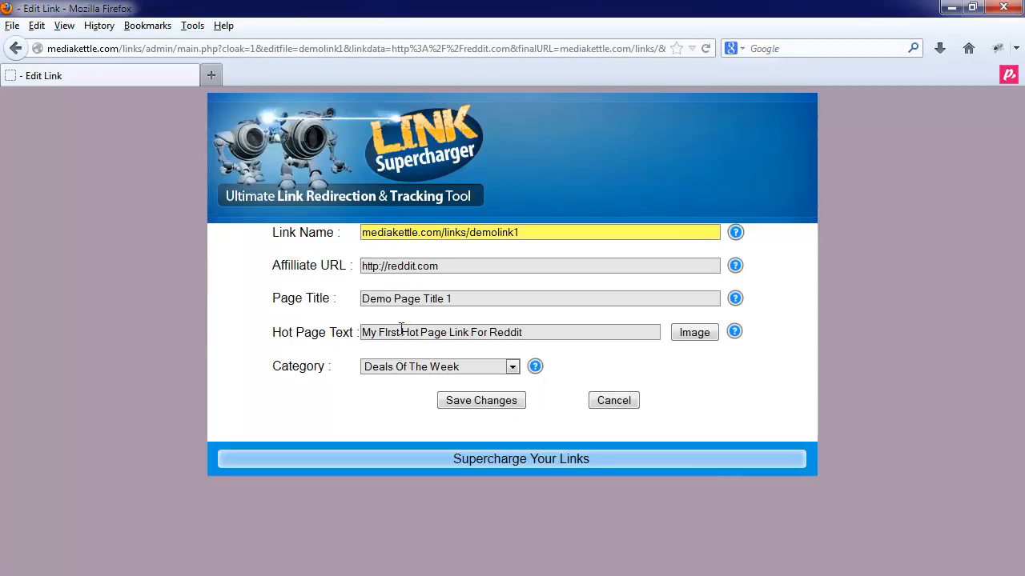
pyautogui.click(403, 364)
pyautogui.click(403, 364)
pyautogui.click(604, 407)
pyautogui.click(602, 402)
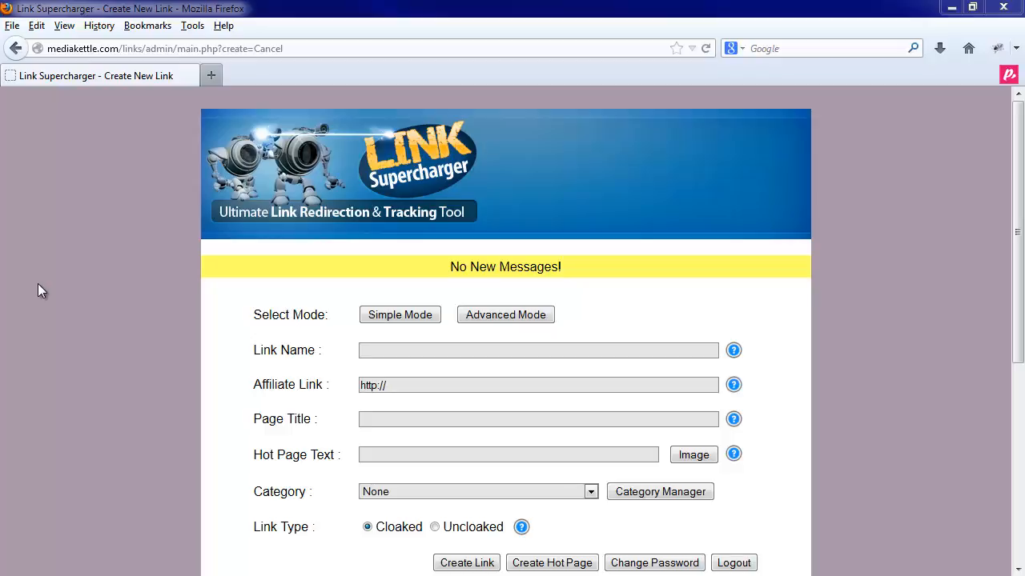
# - Add a category named 'My Demo Category' in the Category Manager, then click Done
pyautogui.click(659, 491)
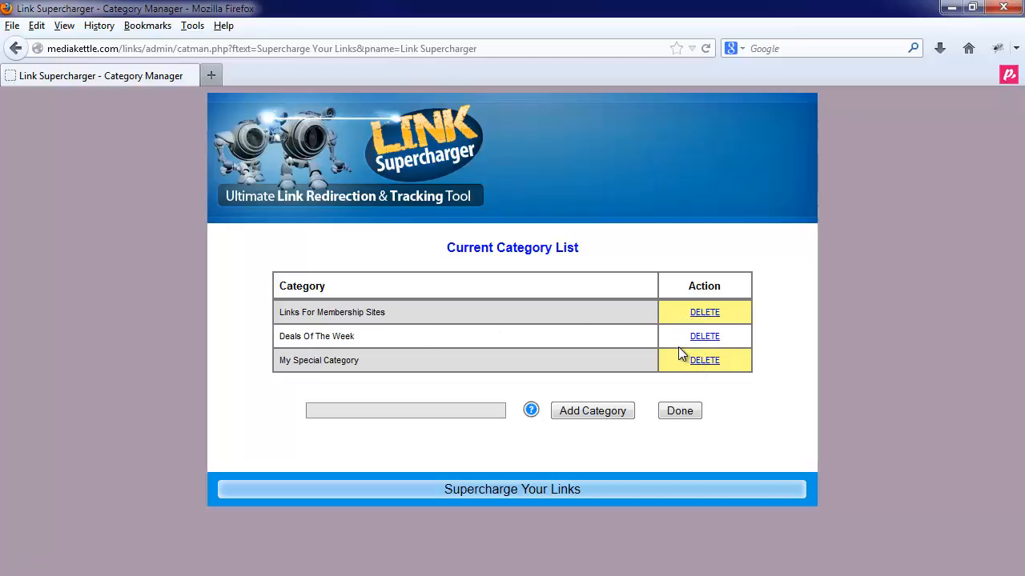
pyautogui.click(402, 416)
pyautogui.write('My ')
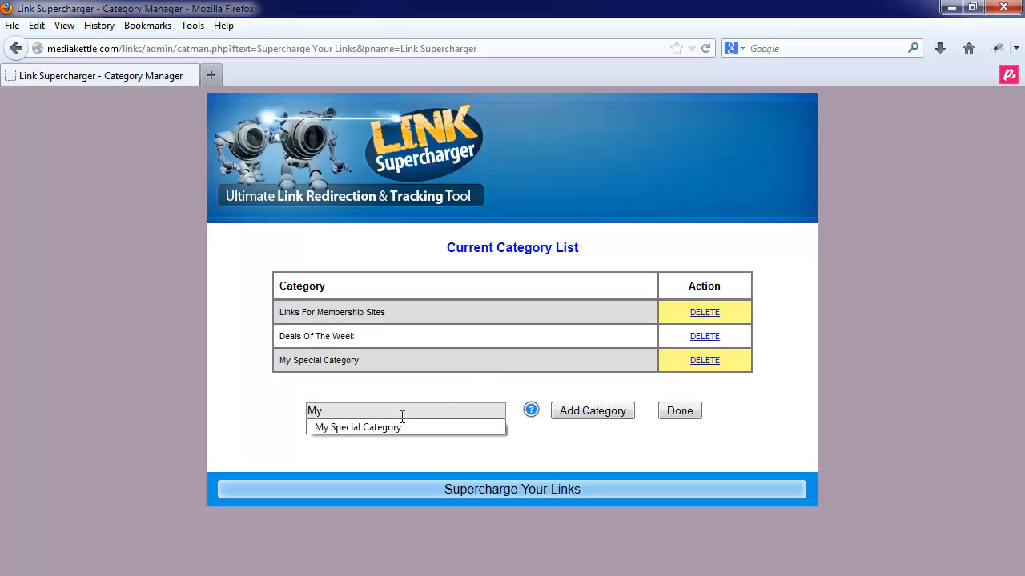
pyautogui.write('Demo')
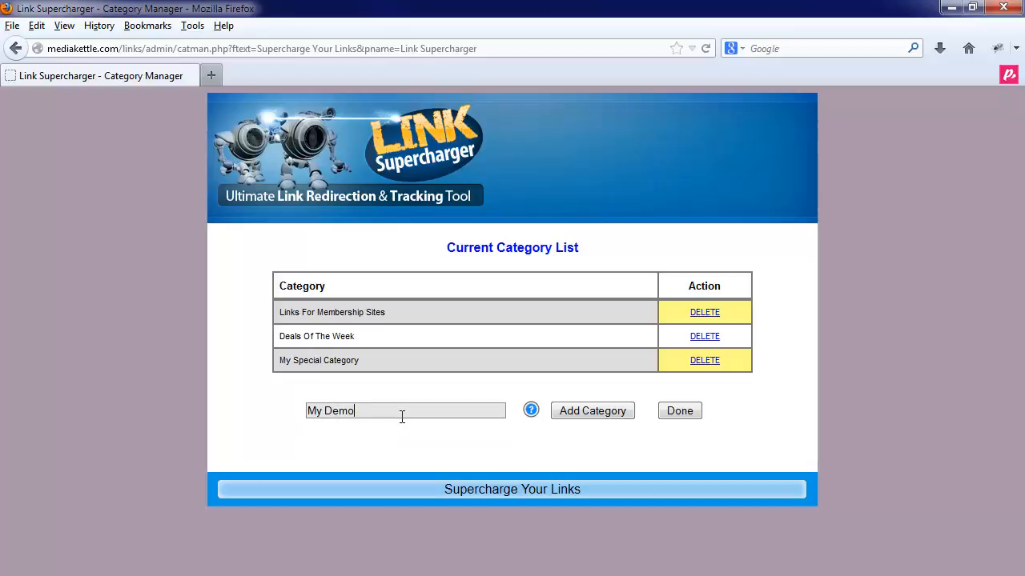
pyautogui.write(' Cateog')
pyautogui.press('BackSpace')
pyautogui.press('BackSpace')
pyautogui.write('gory')
pyautogui.click(584, 412)
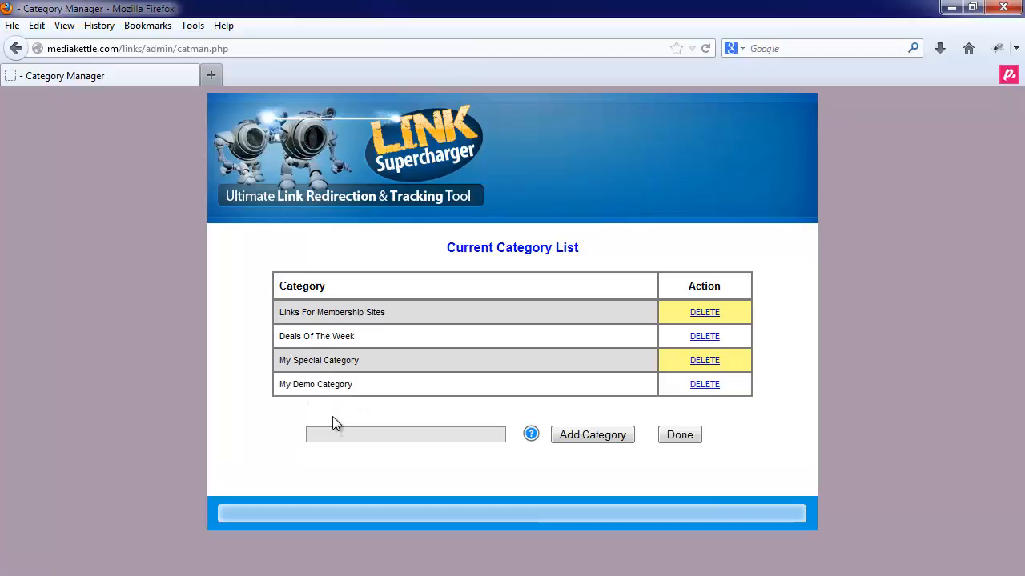
pyautogui.click(672, 437)
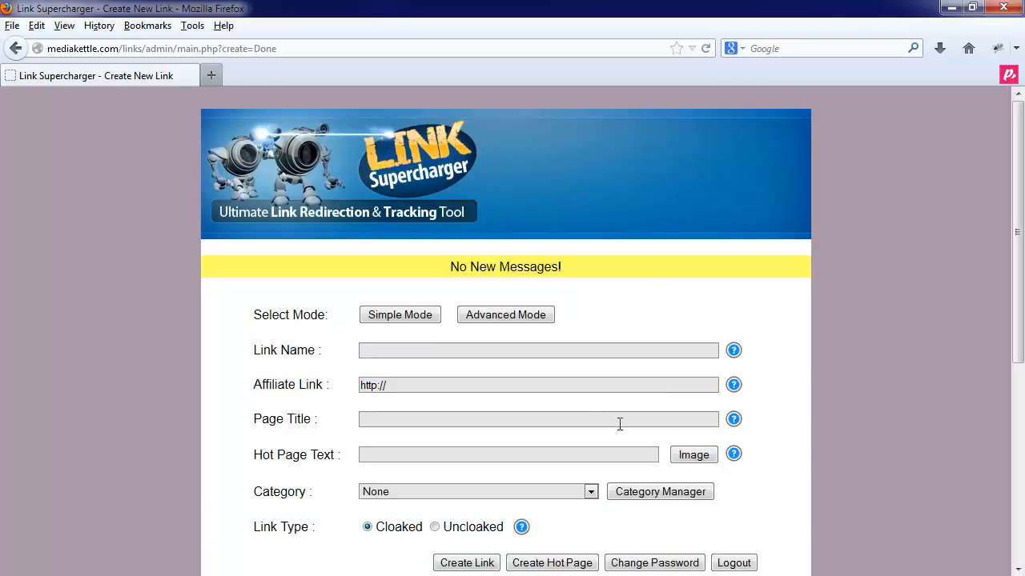
pyautogui.click(392, 351)
pyautogui.write('Demo')
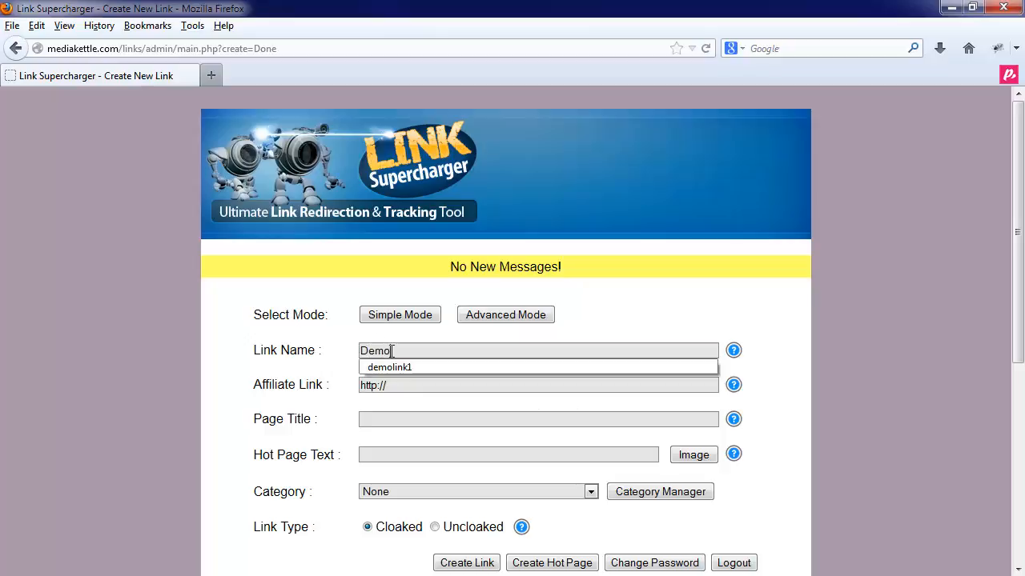
pyautogui.press('Return')
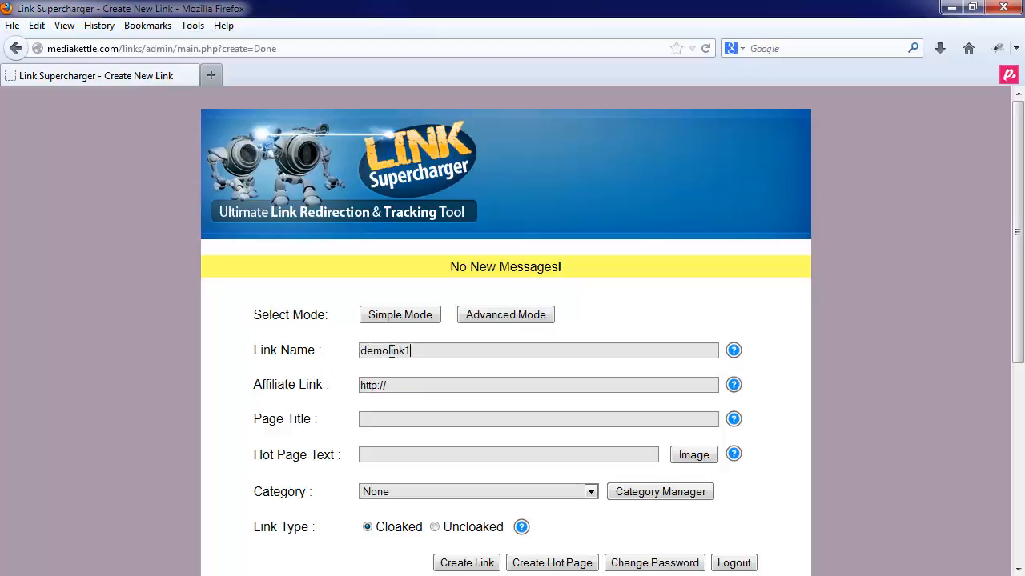
pyautogui.press('BackSpace')
pyautogui.write('2')
pyautogui.click(408, 385)
pyautogui.write('click')
pyautogui.press('Down')
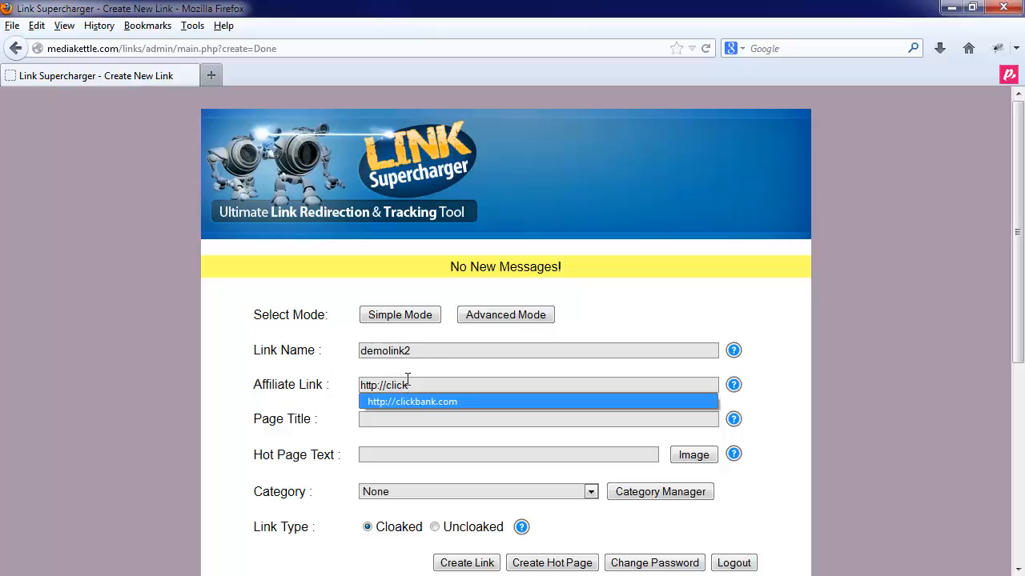
pyautogui.press('Return')
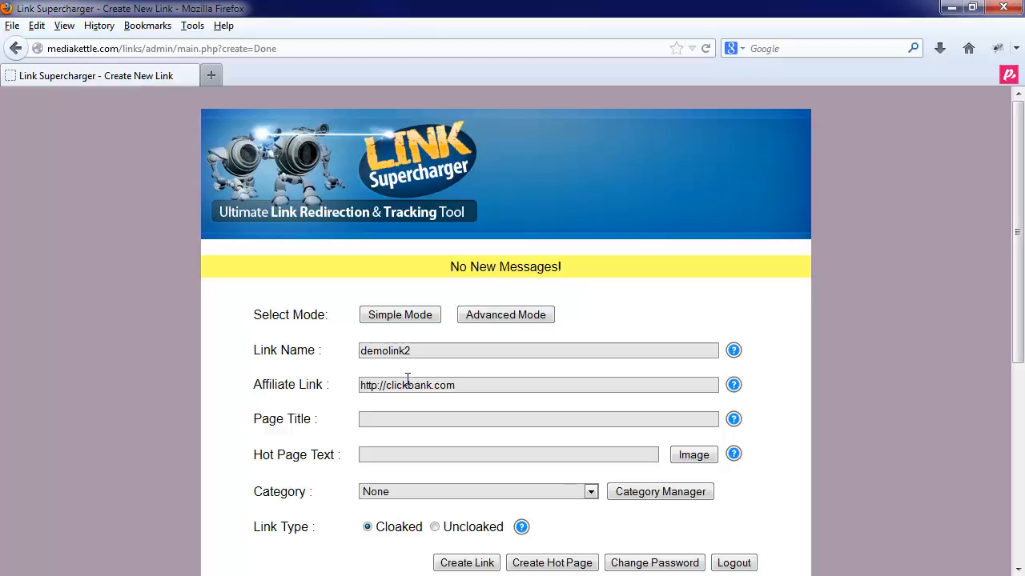
# - Enter page title 'Page Title' and hot page text 'My Demo Hot Page Link Clickbank'
pyautogui.click(400, 424)
pyautogui.write('Page Title')
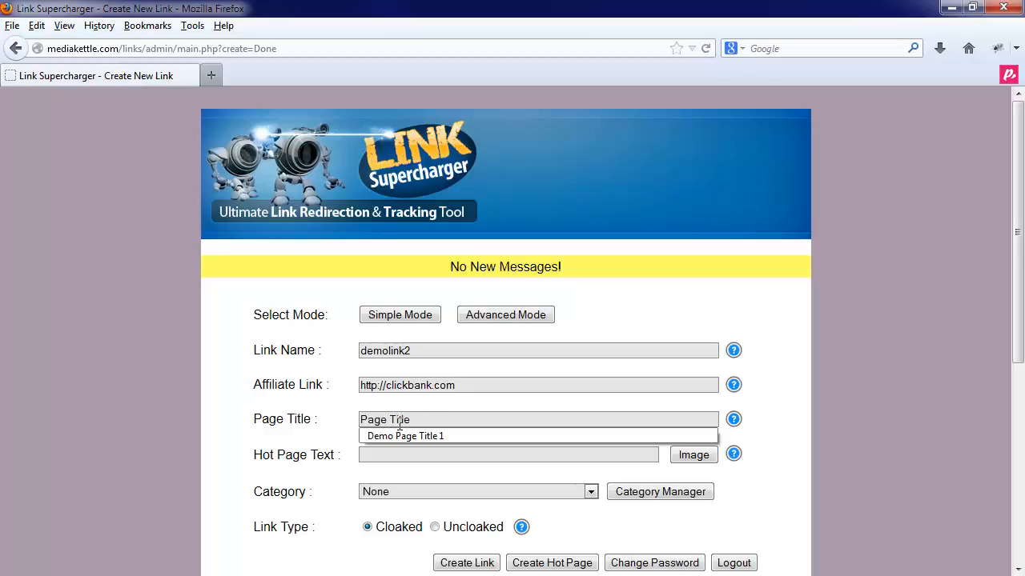
pyautogui.click(423, 420)
pyautogui.click(399, 454)
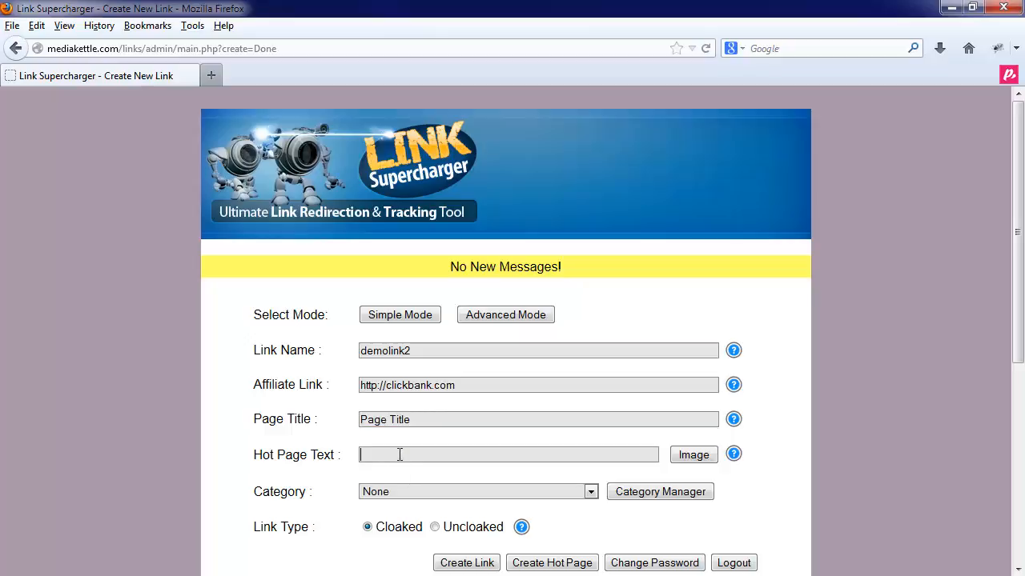
pyautogui.write('My')
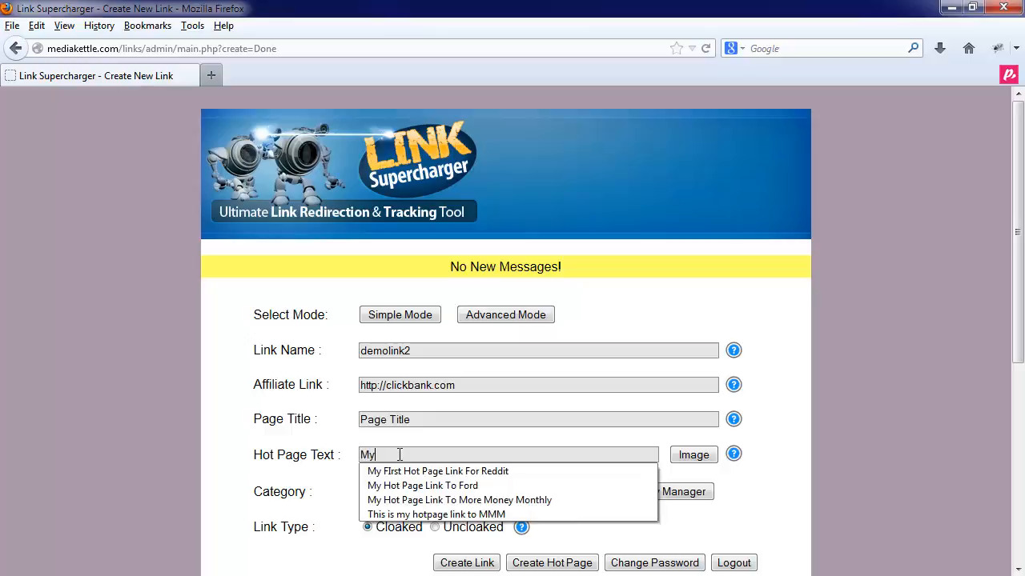
pyautogui.write(' Demo Hot Page Link')
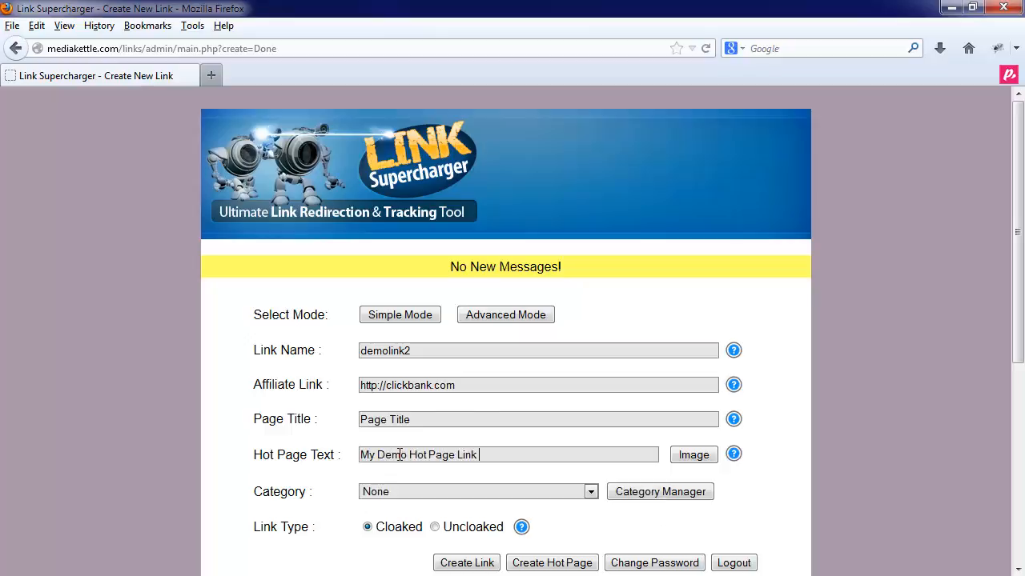
pyautogui.write(' Clickbank')
# - File it under Deals Of The Week as an uncloaked link and create it
pyautogui.click(483, 493)
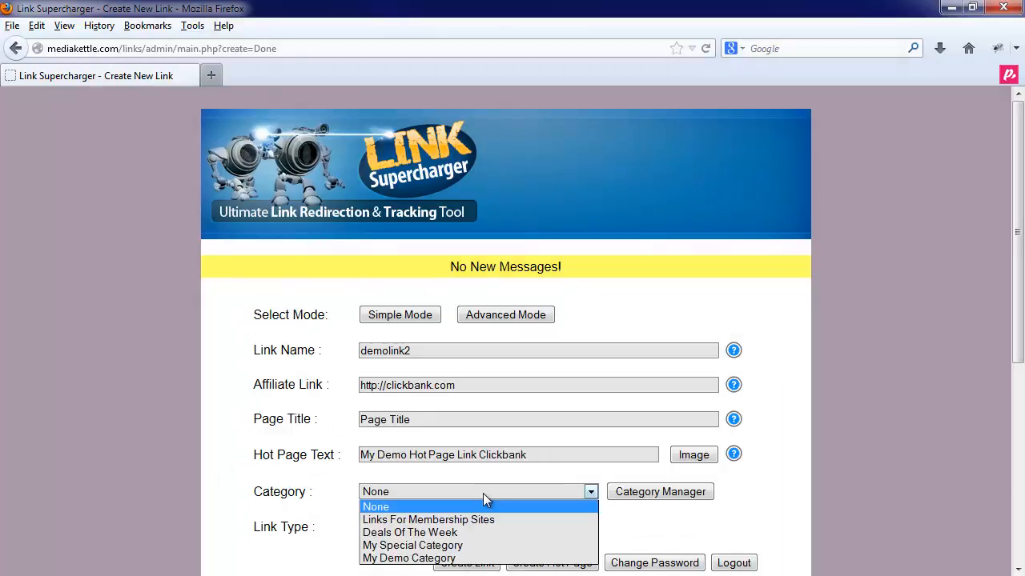
pyautogui.click(434, 536)
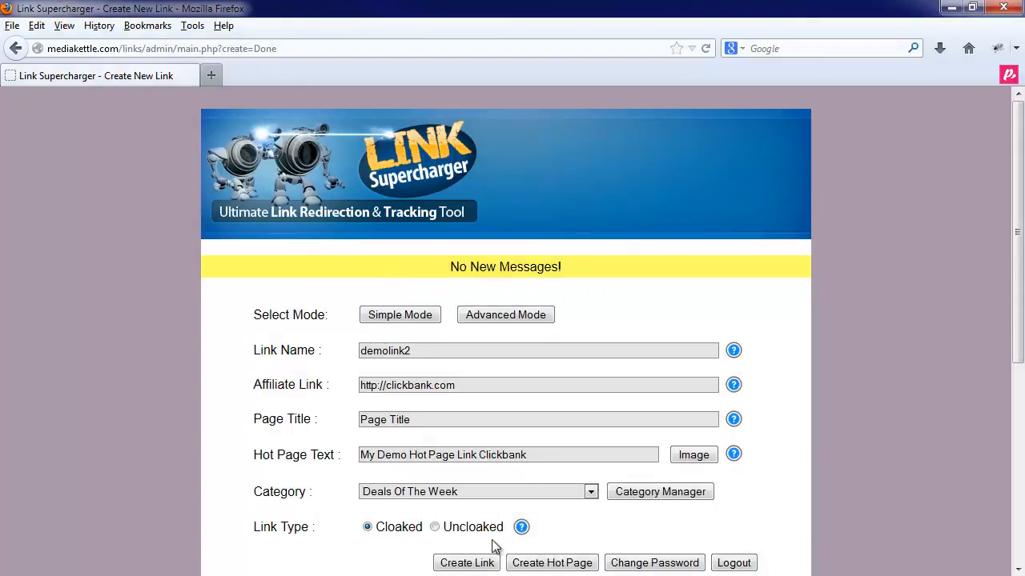
pyautogui.click(435, 527)
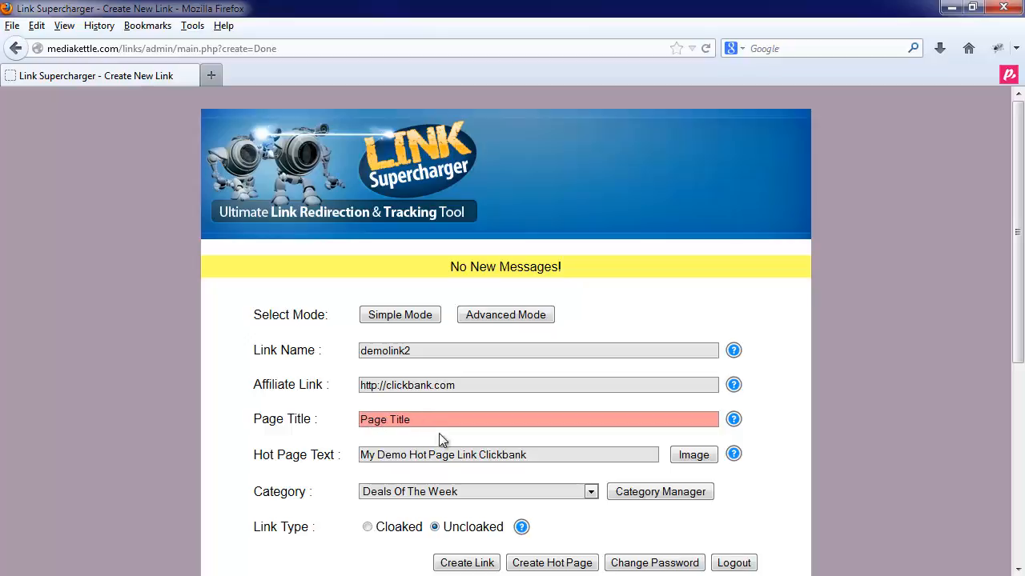
pyautogui.click(453, 564)
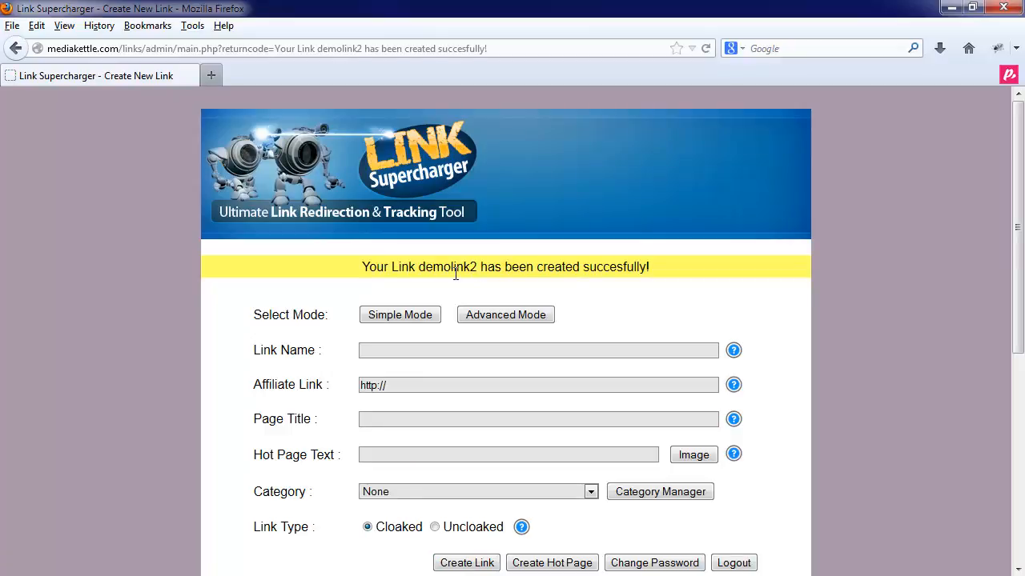
# - Toggle the links table sort between Link Name and Affiliate Link, ending sorted by Link Name
pyautogui.scroll(-5, 456, 294)
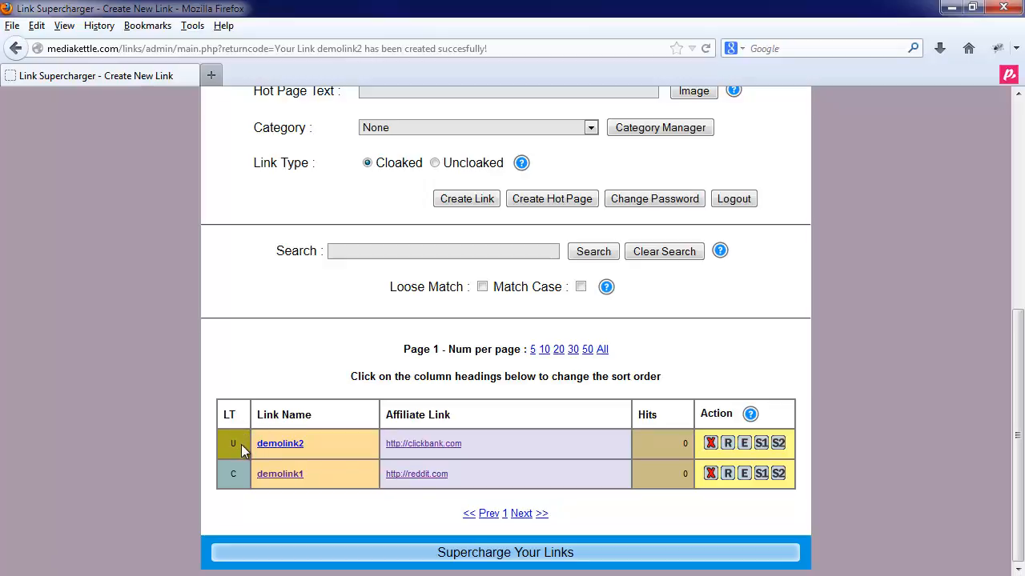
pyautogui.click(301, 416)
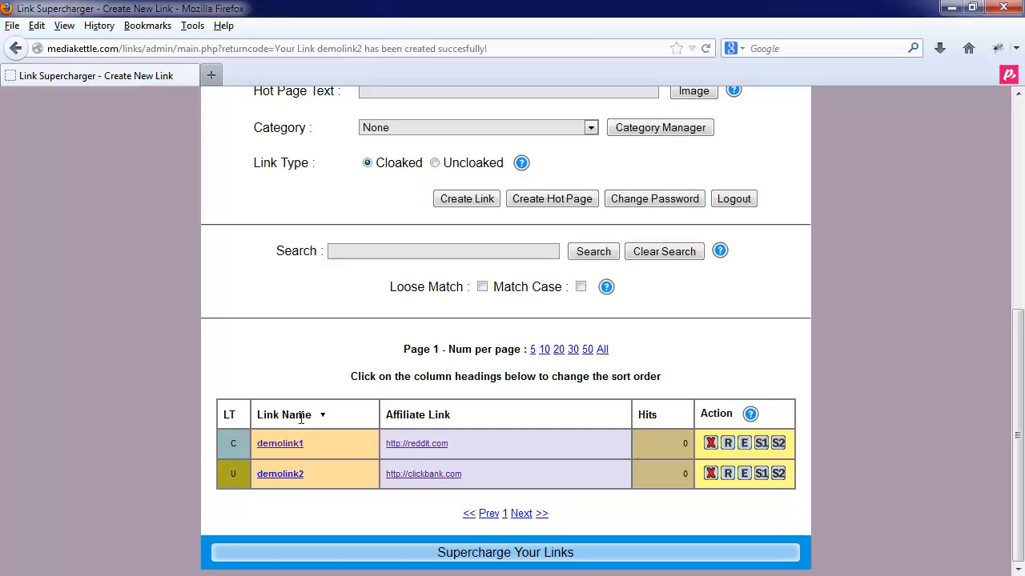
pyautogui.click(301, 415)
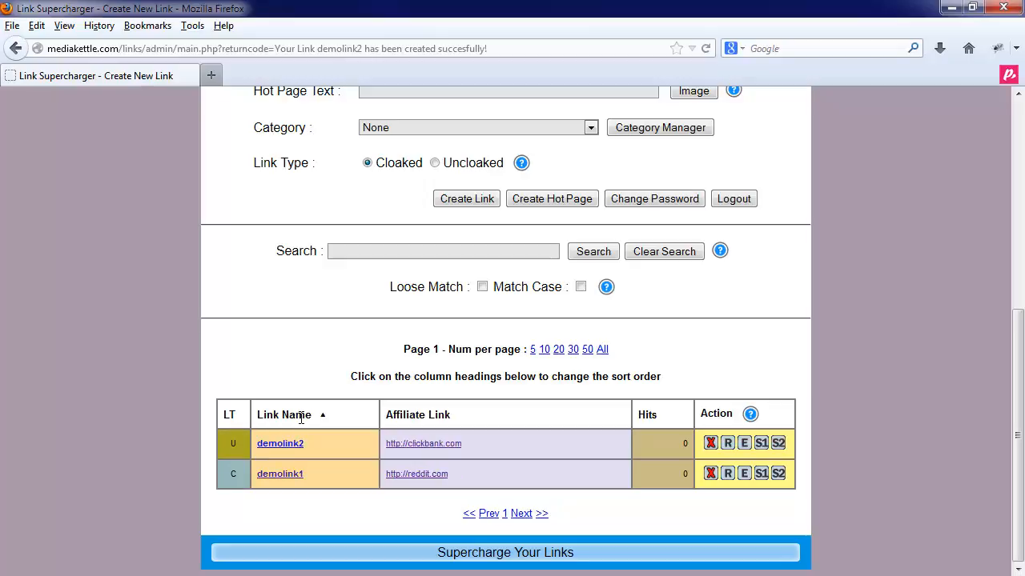
pyautogui.click(301, 416)
pyautogui.click(301, 416)
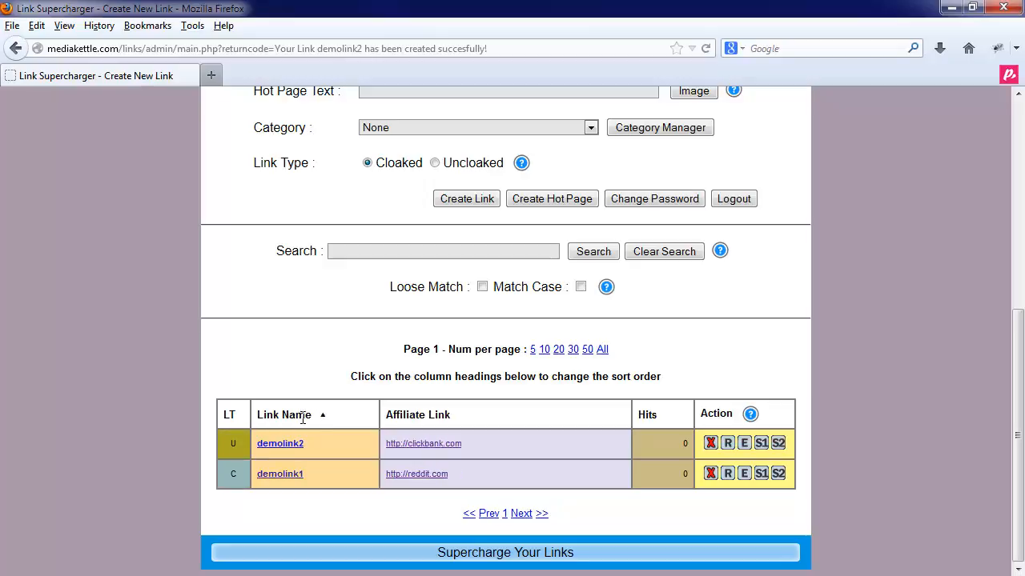
pyautogui.click(437, 414)
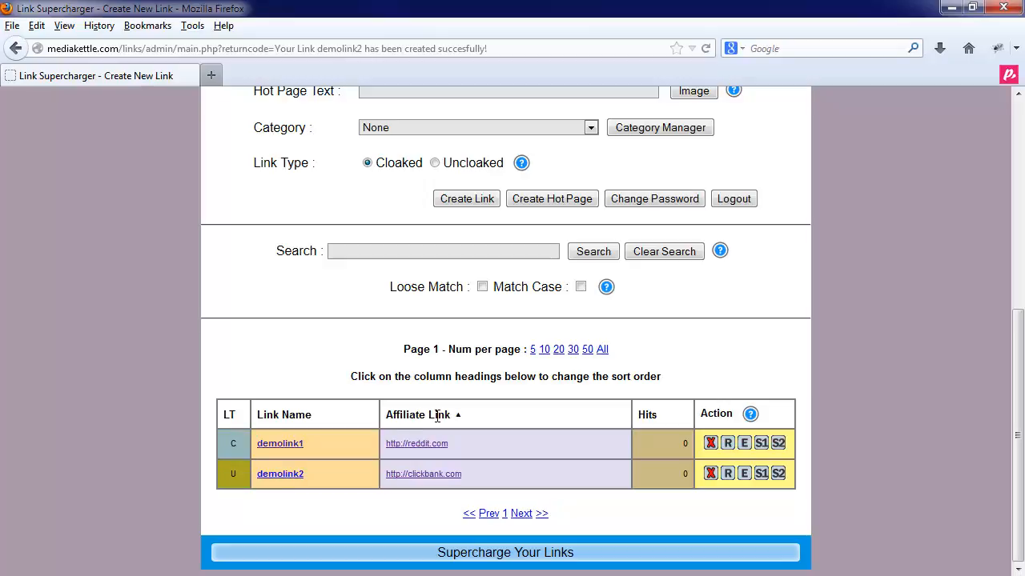
pyautogui.click(306, 417)
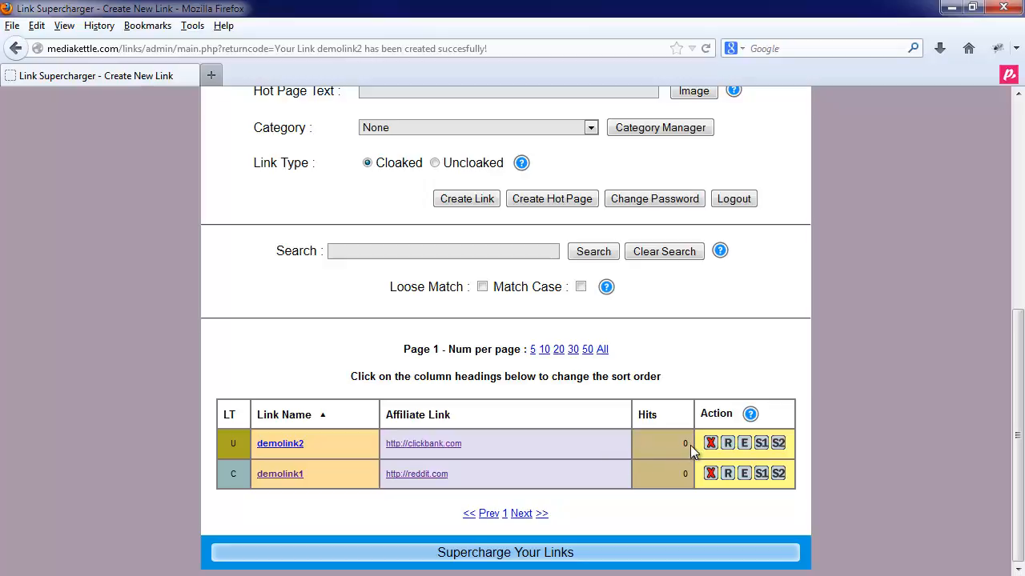
pyautogui.click(759, 445)
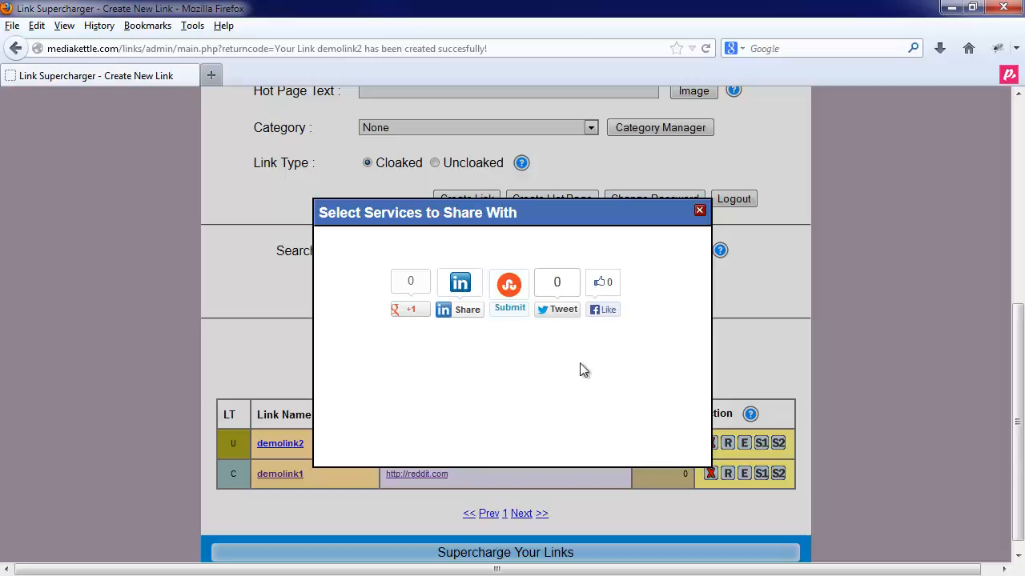
pyautogui.click(700, 211)
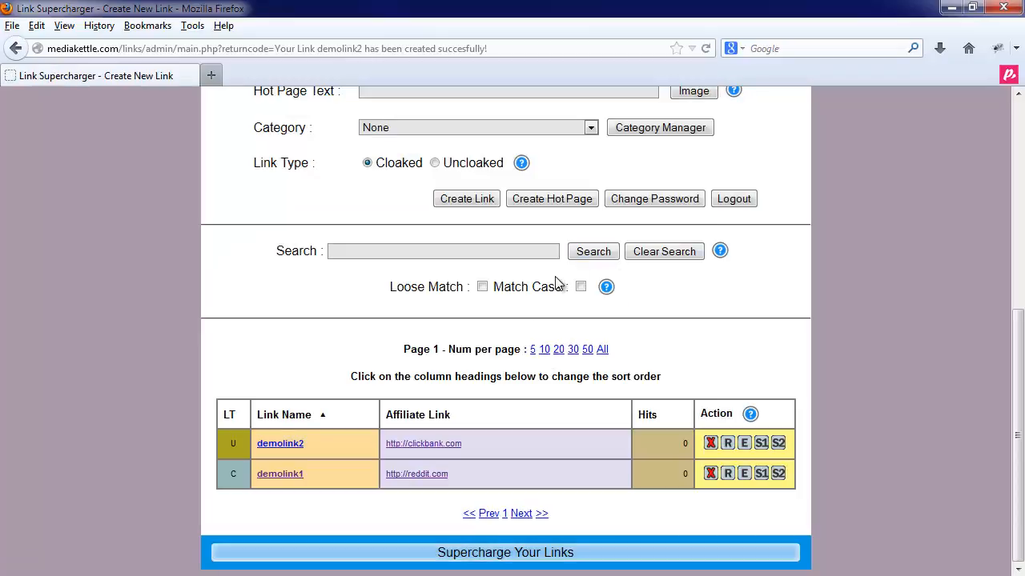
pyautogui.click(289, 454)
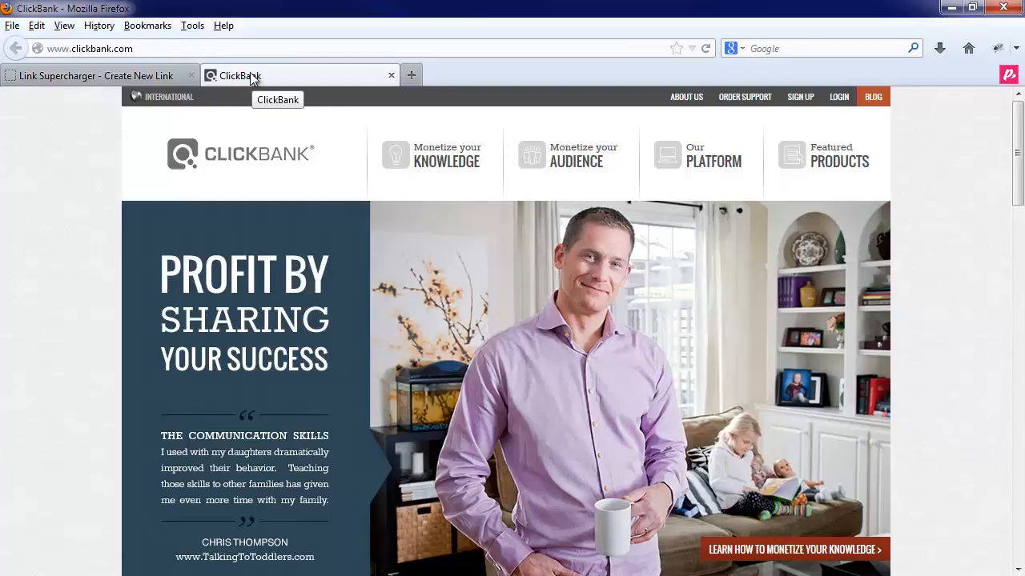
pyautogui.click(140, 76)
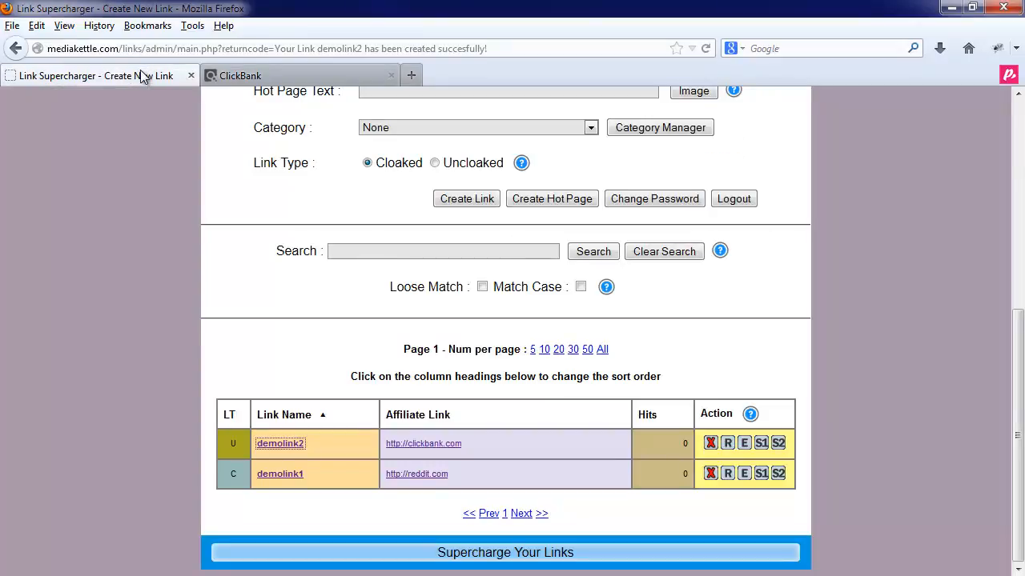
pyautogui.rightClick(272, 452)
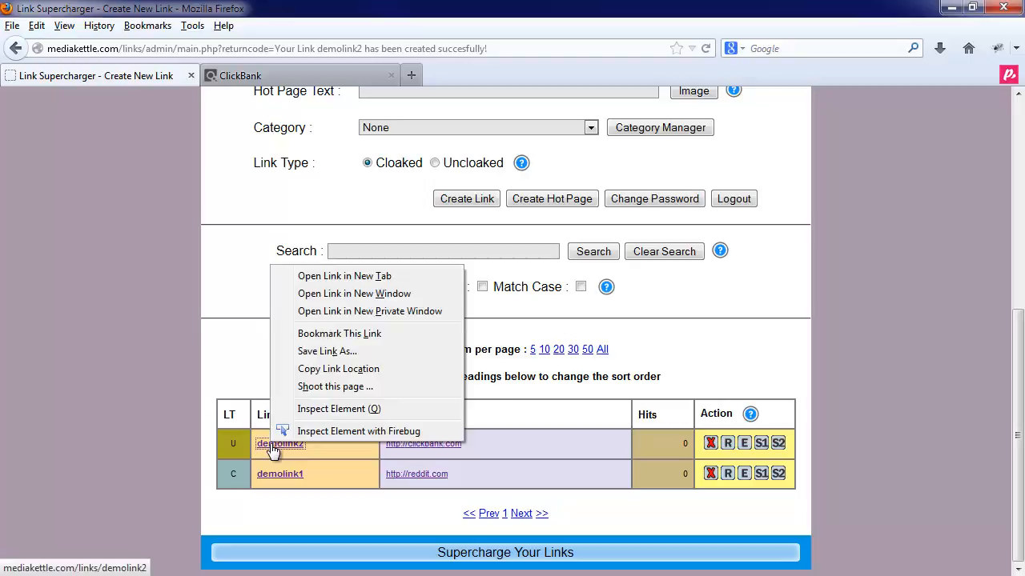
pyautogui.click(336, 369)
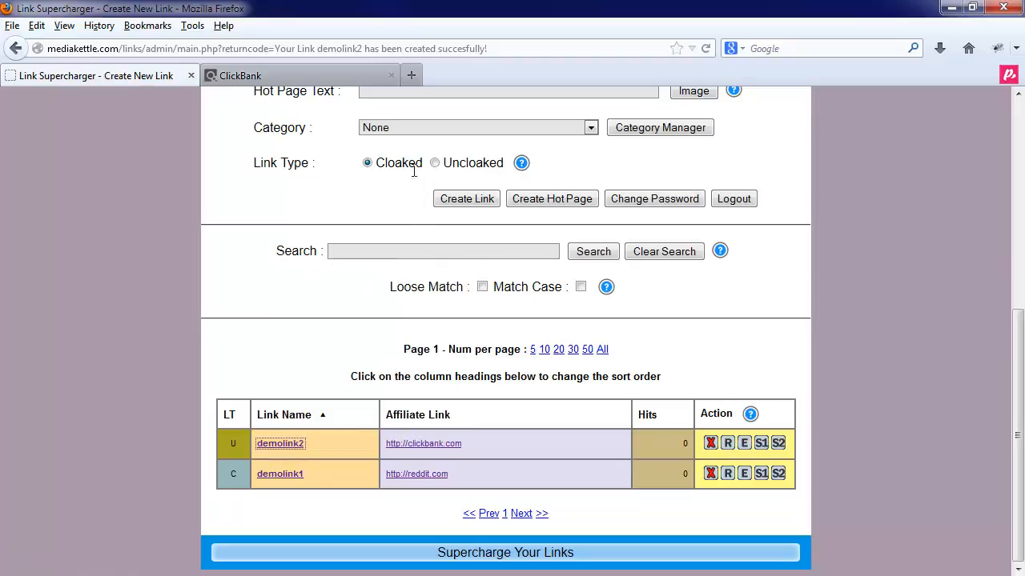
pyautogui.click(415, 72)
pyautogui.rightClick(181, 48)
pyautogui.click(221, 118)
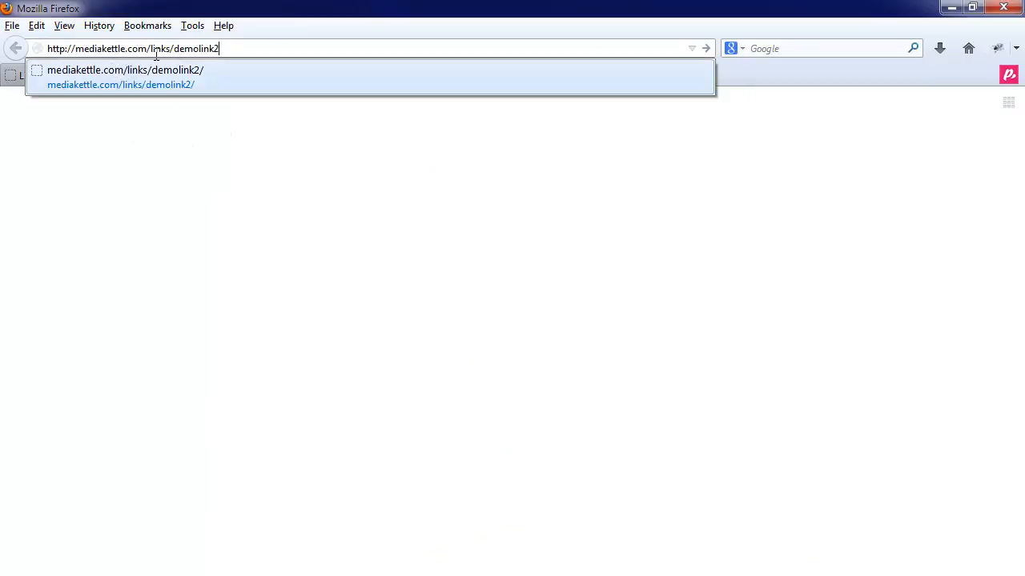
pyautogui.click(231, 47)
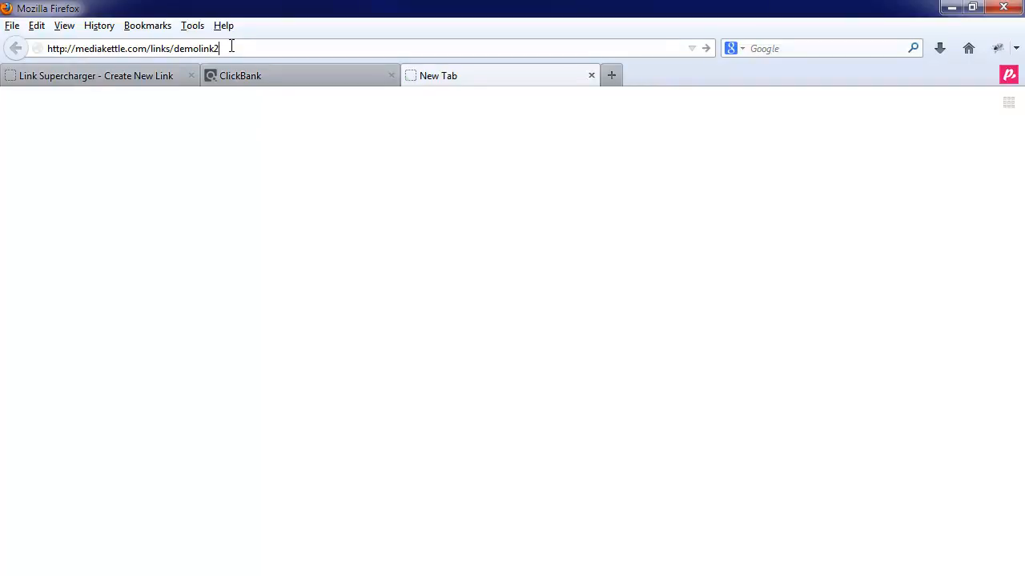
pyautogui.press('Return')
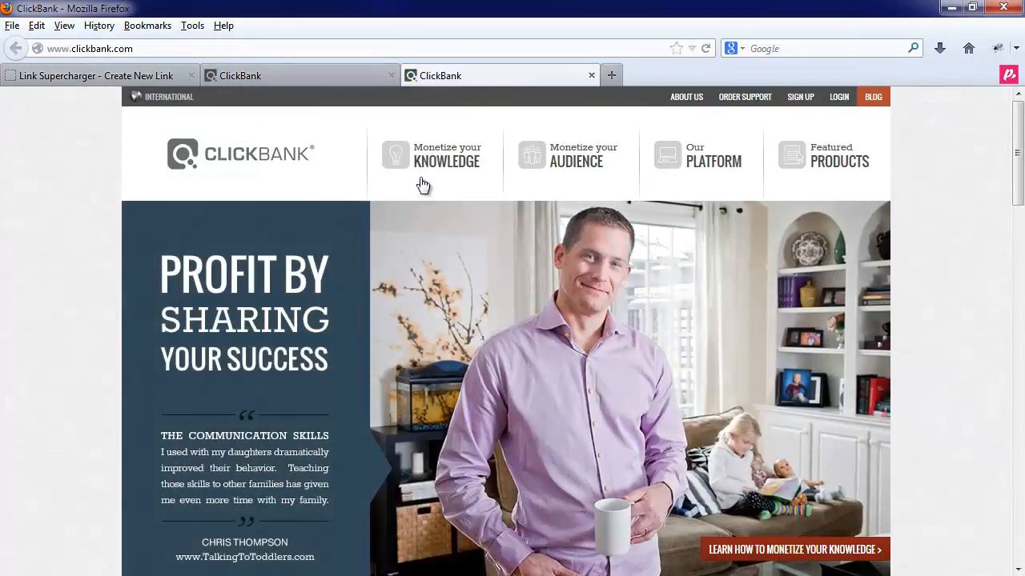
pyautogui.moveTo(461, 152)
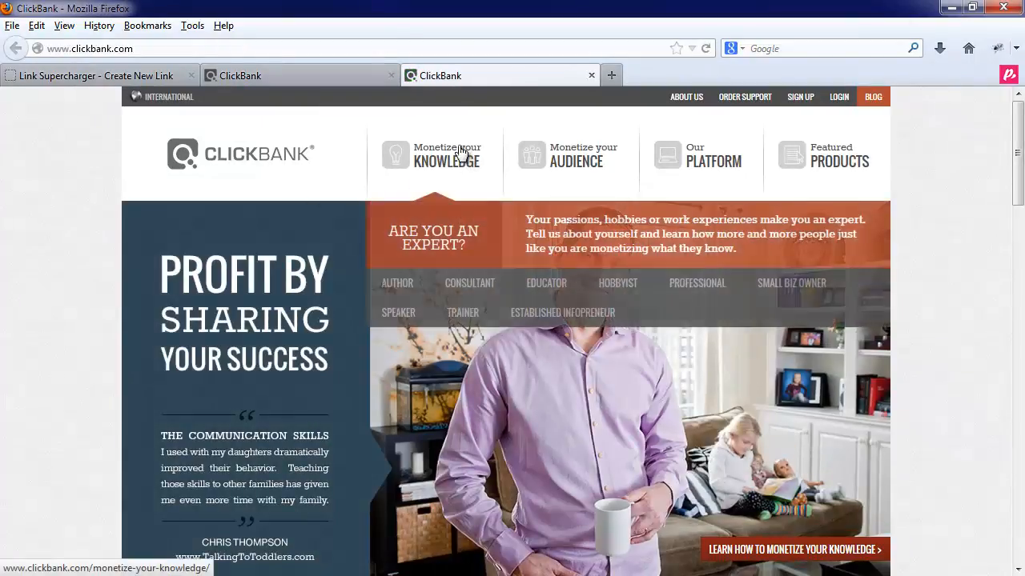
pyautogui.click(140, 76)
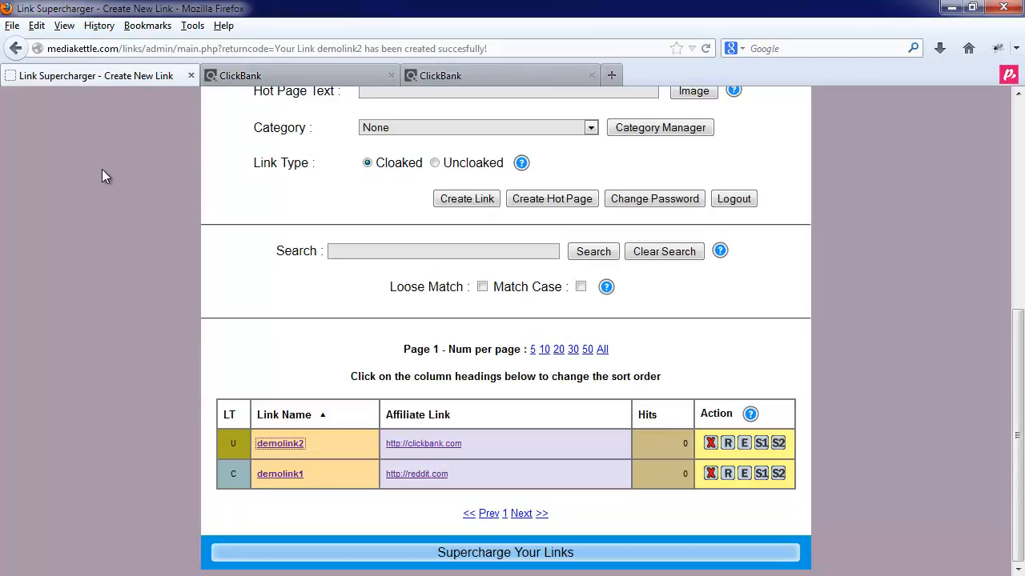
pyautogui.click(390, 76)
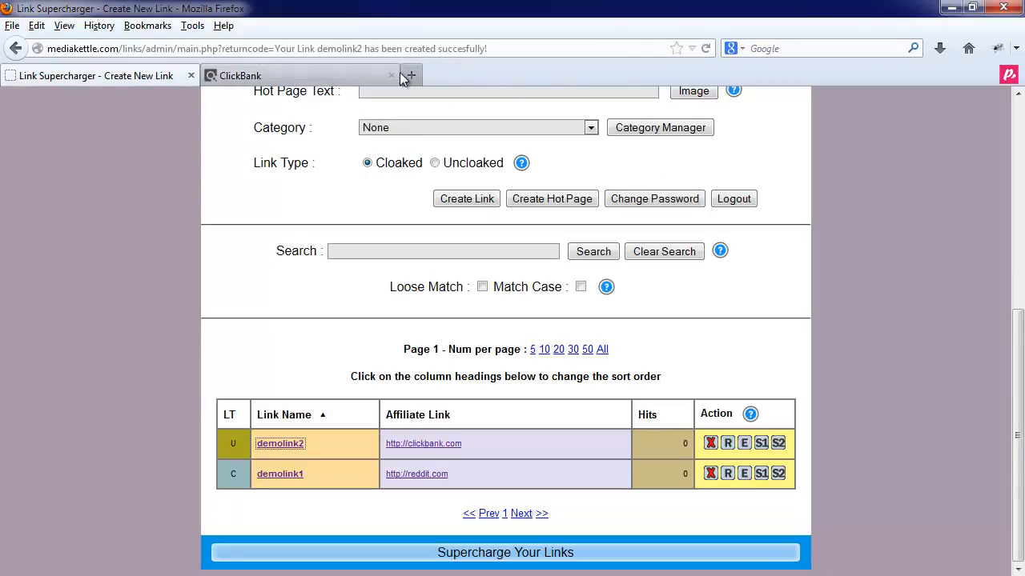
pyautogui.click(391, 73)
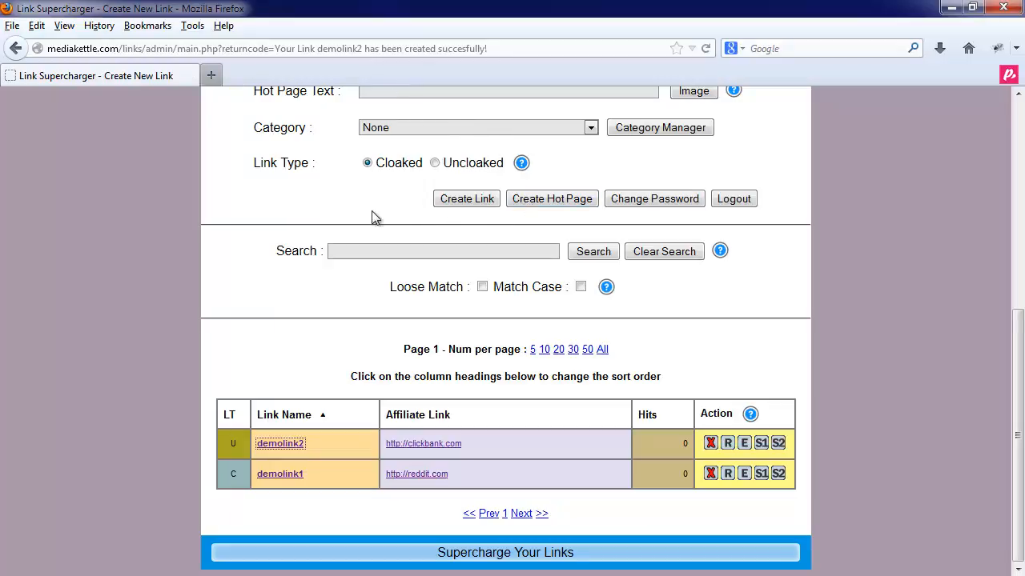
pyautogui.scroll(5, 374, 223)
pyautogui.scroll(-3, 376, 224)
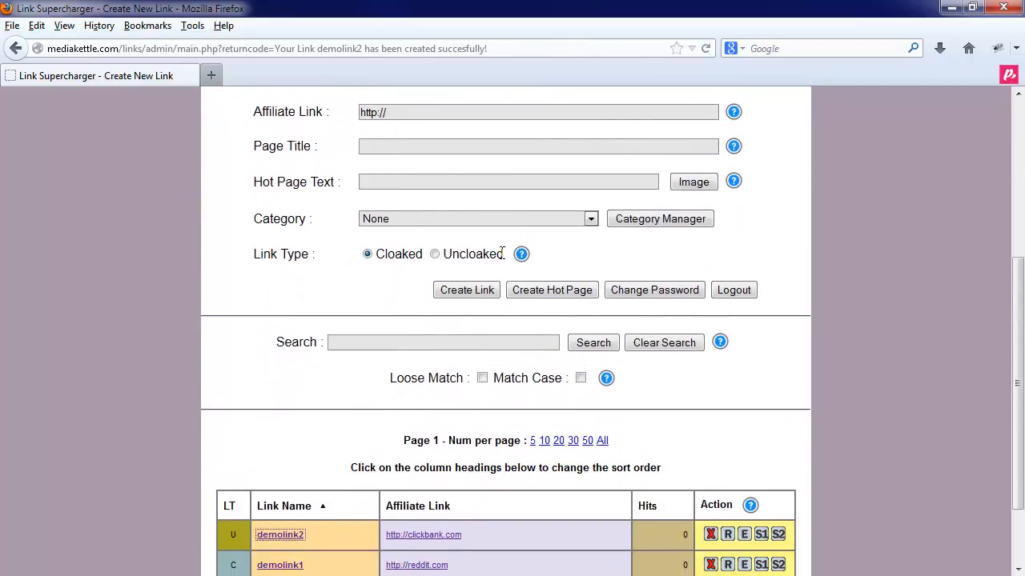
pyautogui.click(542, 291)
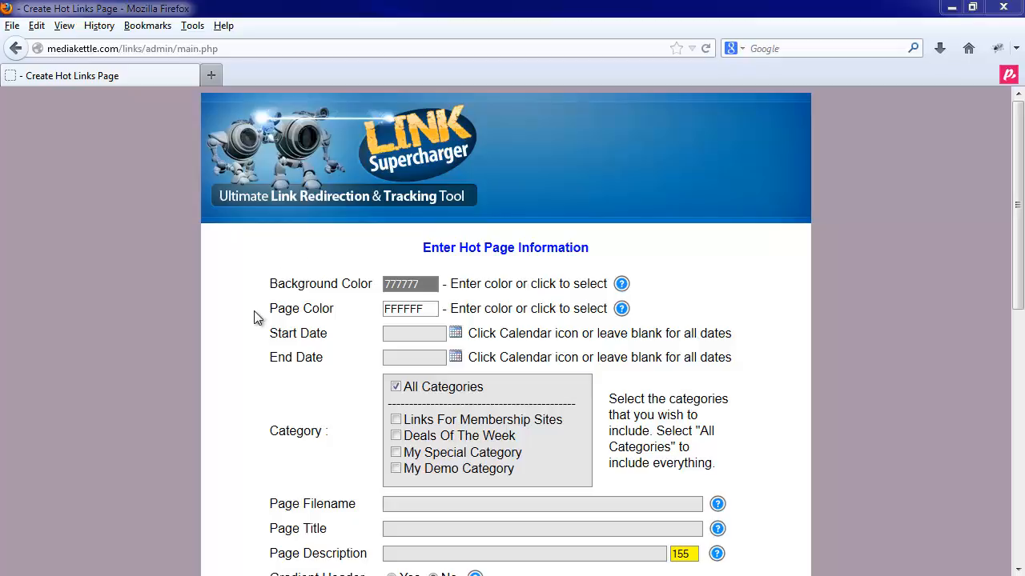
pyautogui.scroll(-7, 255, 317)
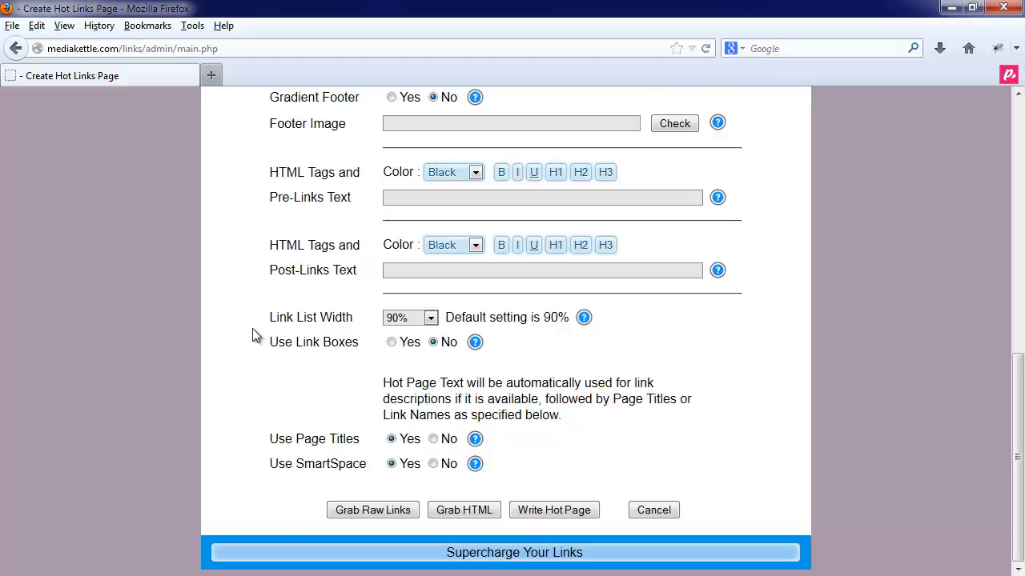
pyautogui.scroll(10, 252, 335)
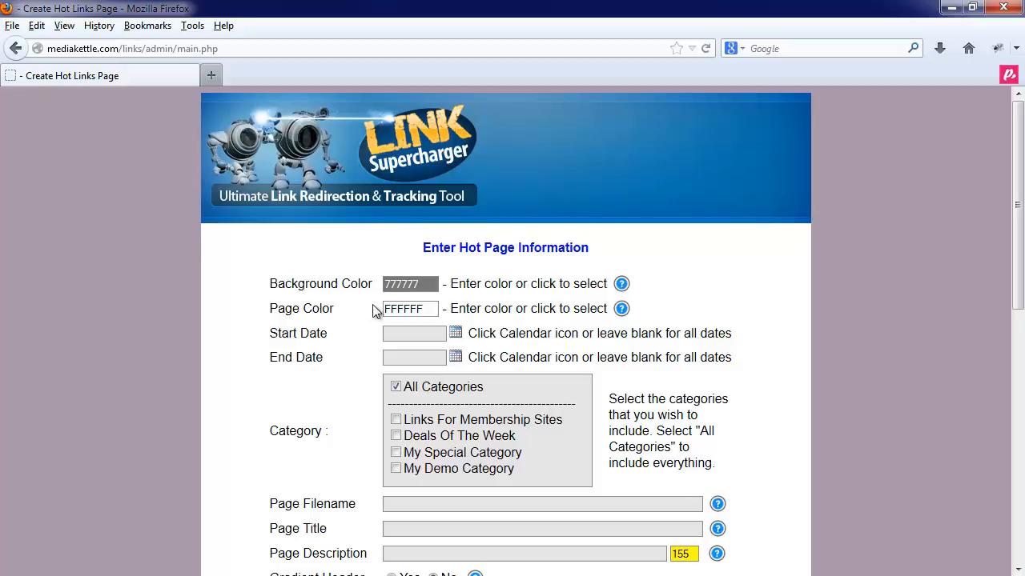
# - Darken the background colour from 777777 to 404040, keeping page colour FFFFFF
pyautogui.click(414, 283)
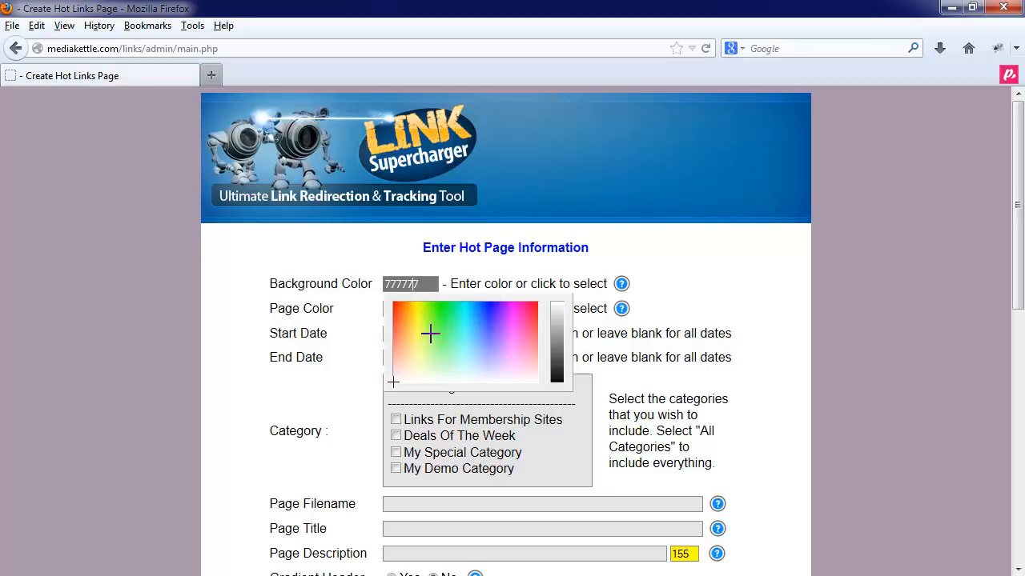
pyautogui.moveTo(560, 351)
pyautogui.mouseDown()
pyautogui.moveTo(560, 377)
pyautogui.moveTo(561, 363)
pyautogui.mouseUp()
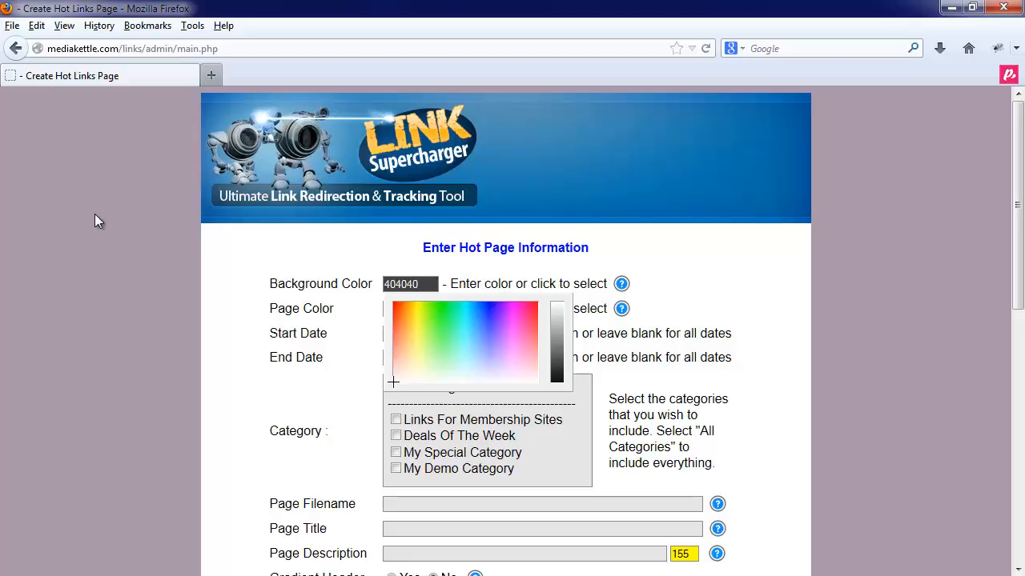
pyautogui.click(248, 281)
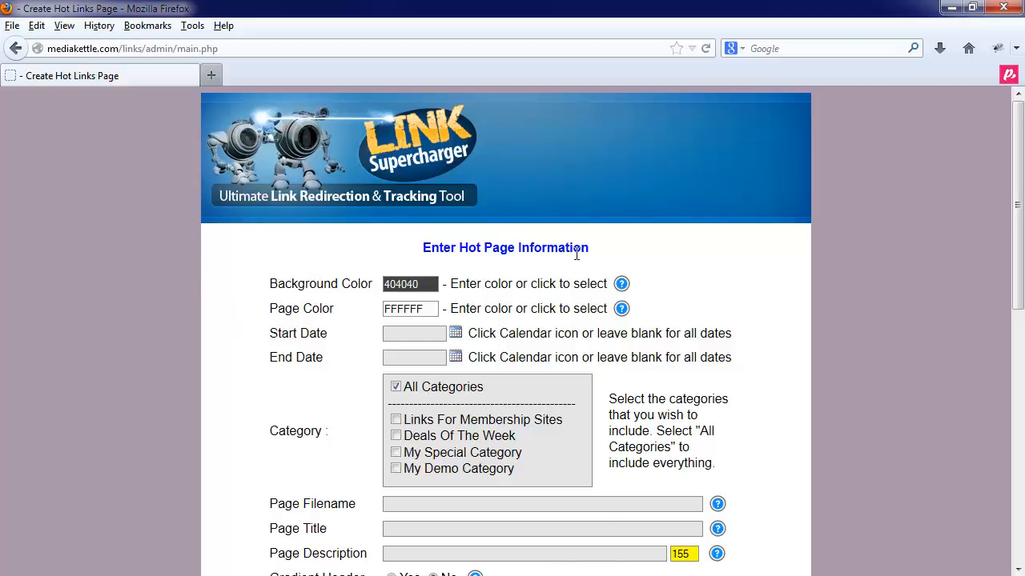
pyautogui.click(409, 309)
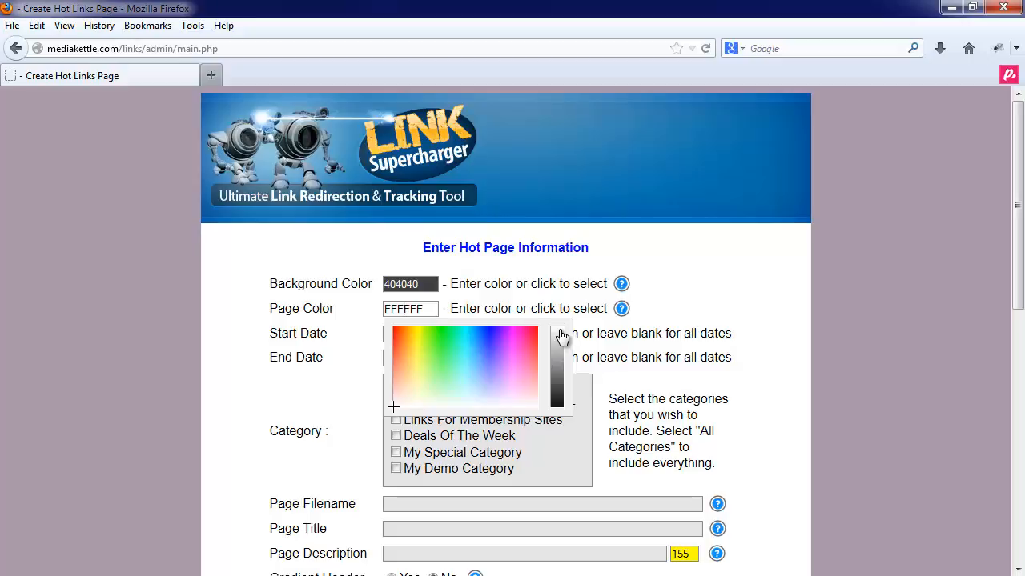
pyautogui.click(368, 307)
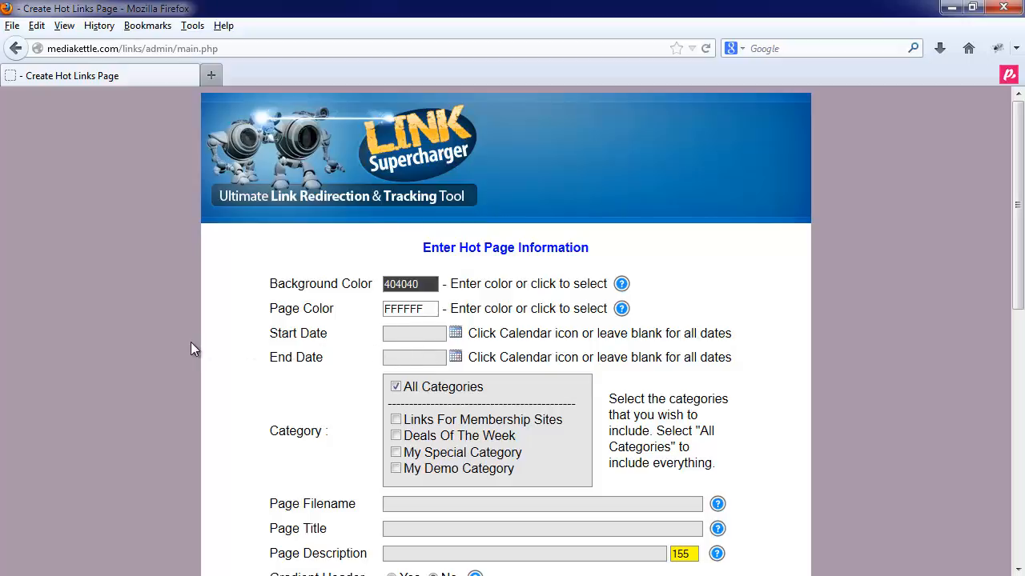
pyautogui.click(455, 334)
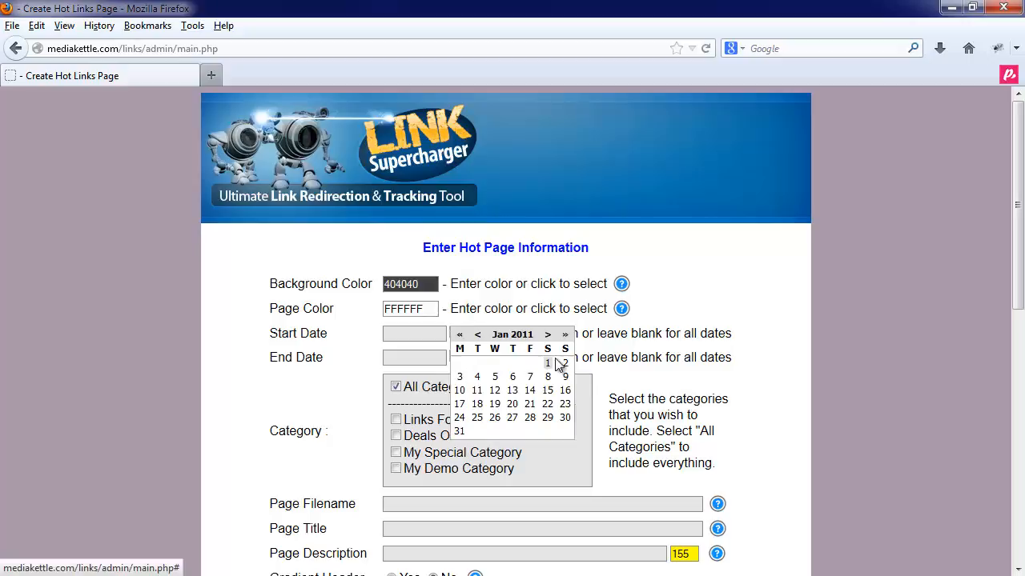
pyautogui.click(457, 358)
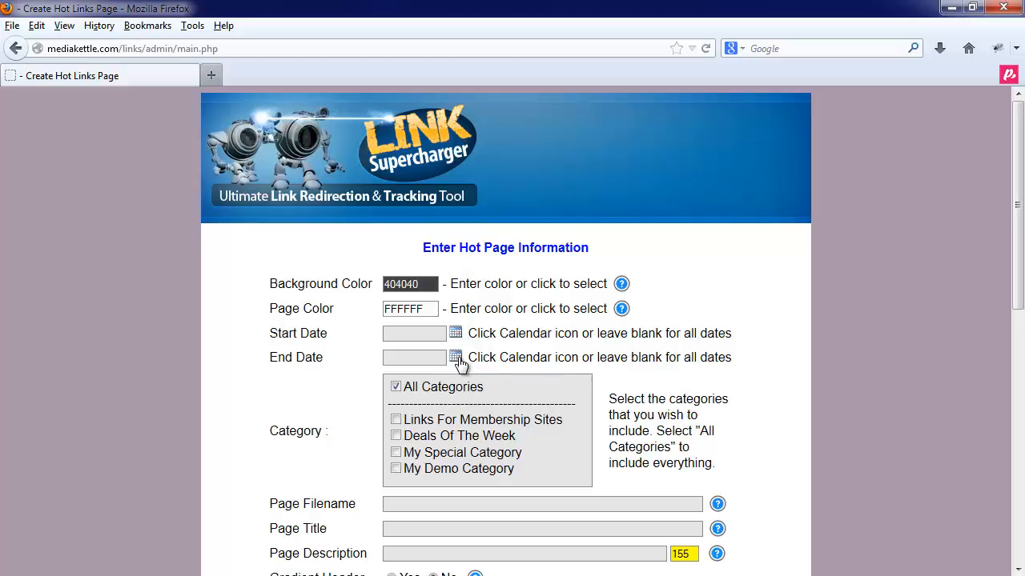
pyautogui.click(457, 360)
pyautogui.click(455, 334)
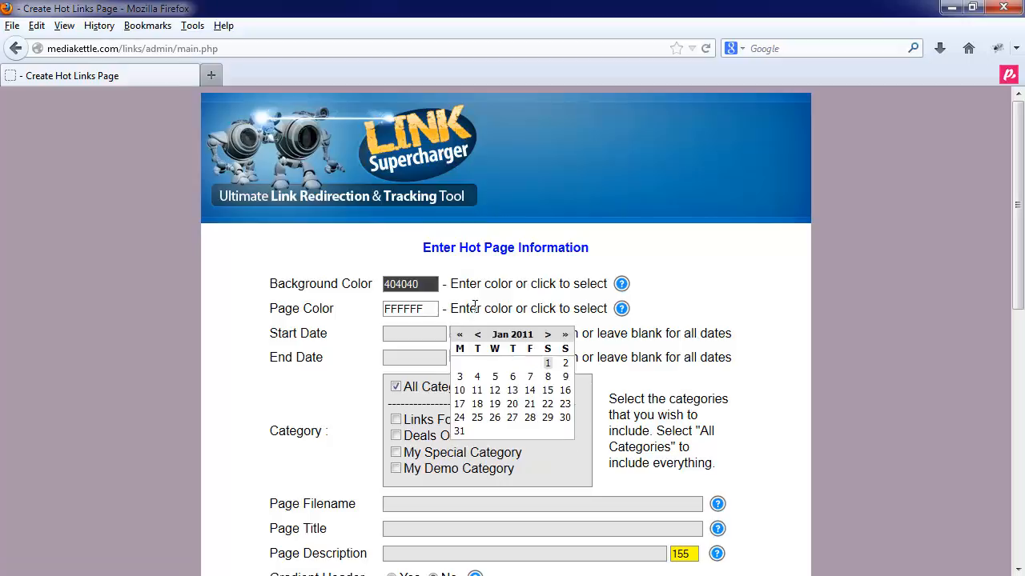
pyautogui.click(474, 307)
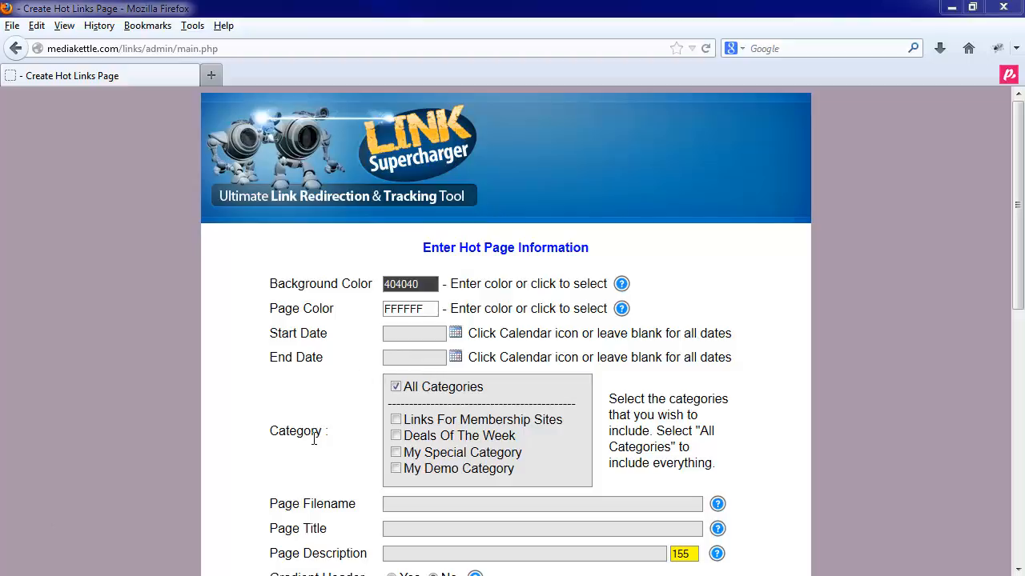
# - Try the category checkboxes, finally leaving only Deals Of The Week selected instead of All Categories
pyautogui.click(396, 452)
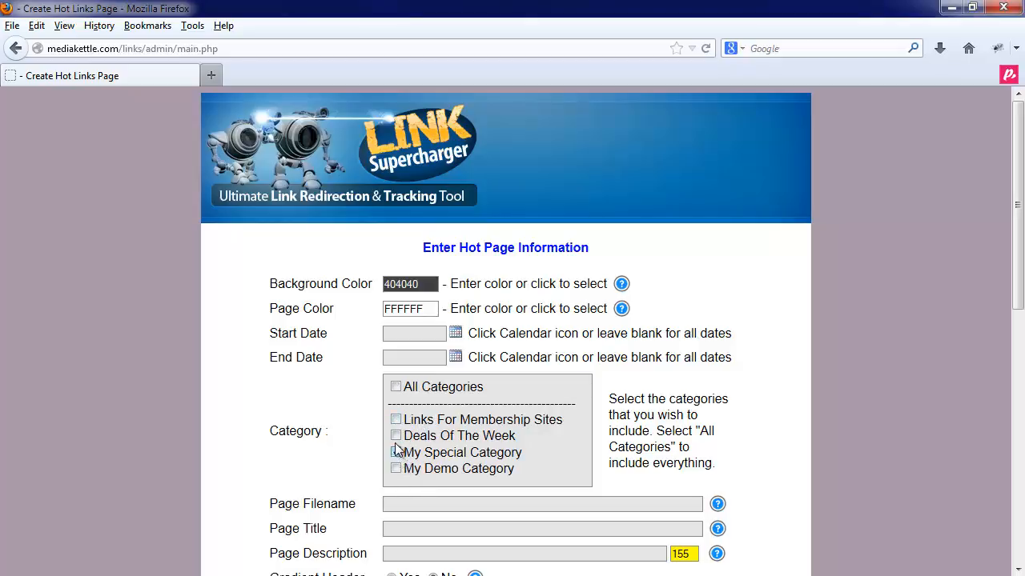
pyautogui.click(395, 436)
pyautogui.click(396, 421)
pyautogui.click(395, 436)
pyautogui.click(395, 420)
pyautogui.click(396, 453)
pyautogui.click(400, 391)
pyautogui.click(398, 389)
pyautogui.click(395, 437)
# - Name the hot page file hotpage1 and title it My Hot Page
pyautogui.write('hotpage1')
pyautogui.scroll(-2, 343, 492)
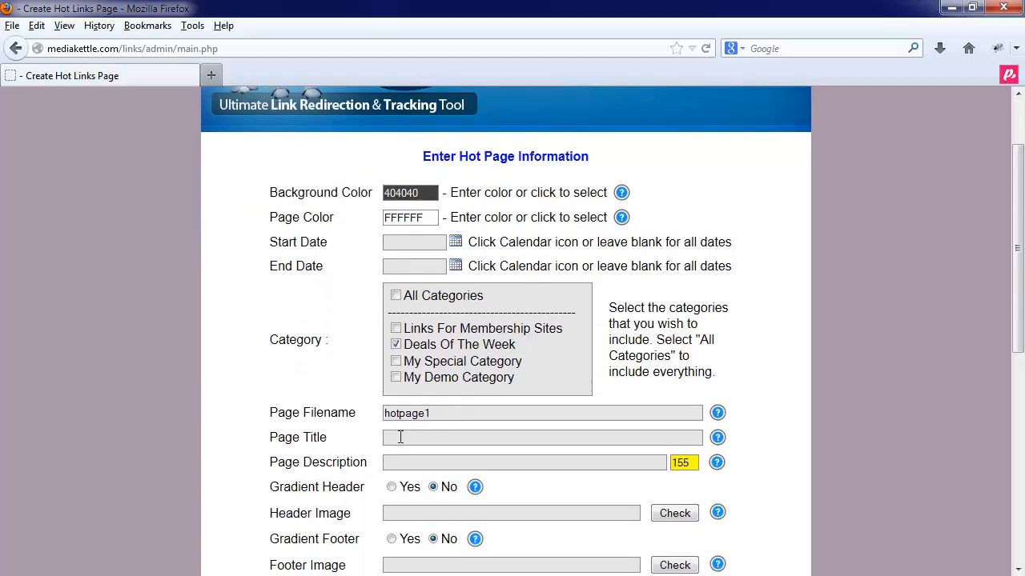
pyautogui.click(400, 437)
pyautogui.write('My Hot Pa')
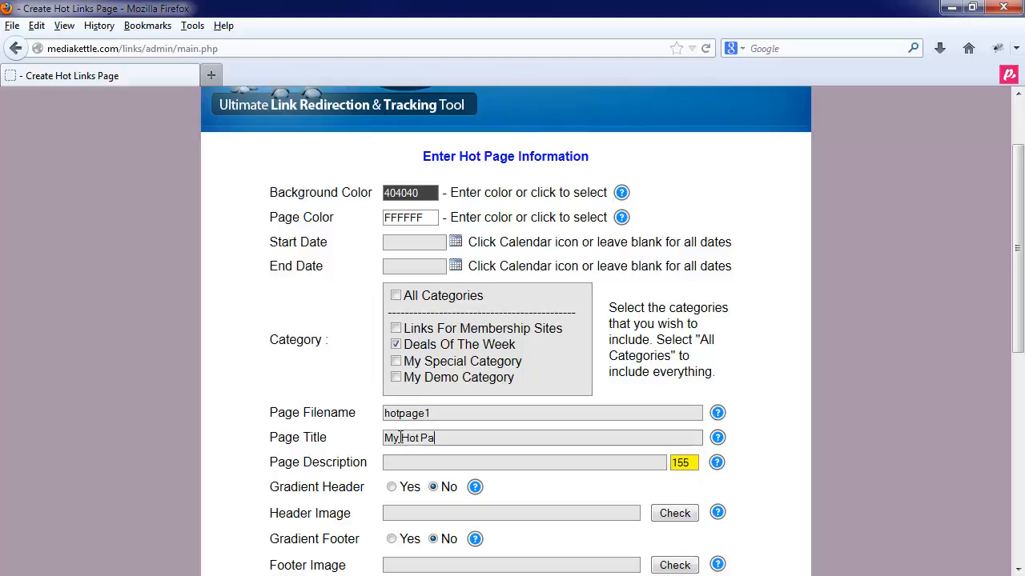
pyautogui.write('ge')
# - Begin the page description: 'THis is a description of my Hotpage - You should probably do something a little bette'
pyautogui.click(401, 466)
pyautogui.click(688, 464)
pyautogui.write('THis is ')
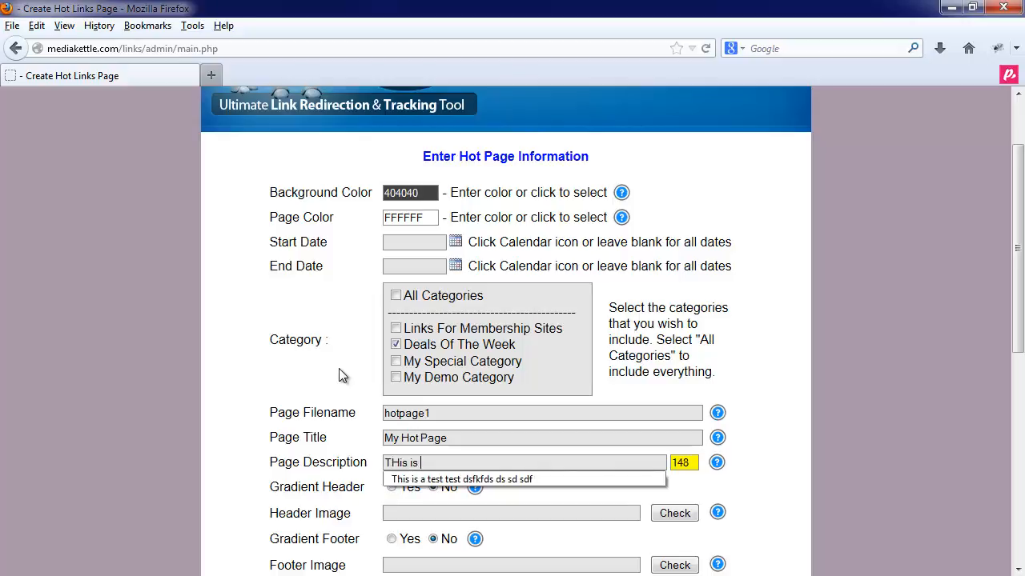
pyautogui.write('a descripti')
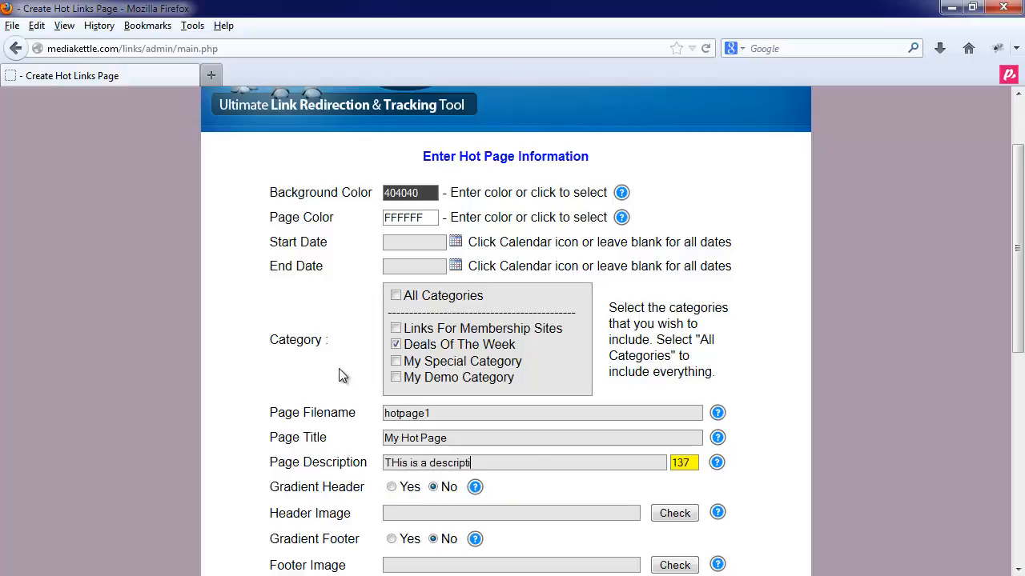
pyautogui.write('on of my Hotpage - You should ')
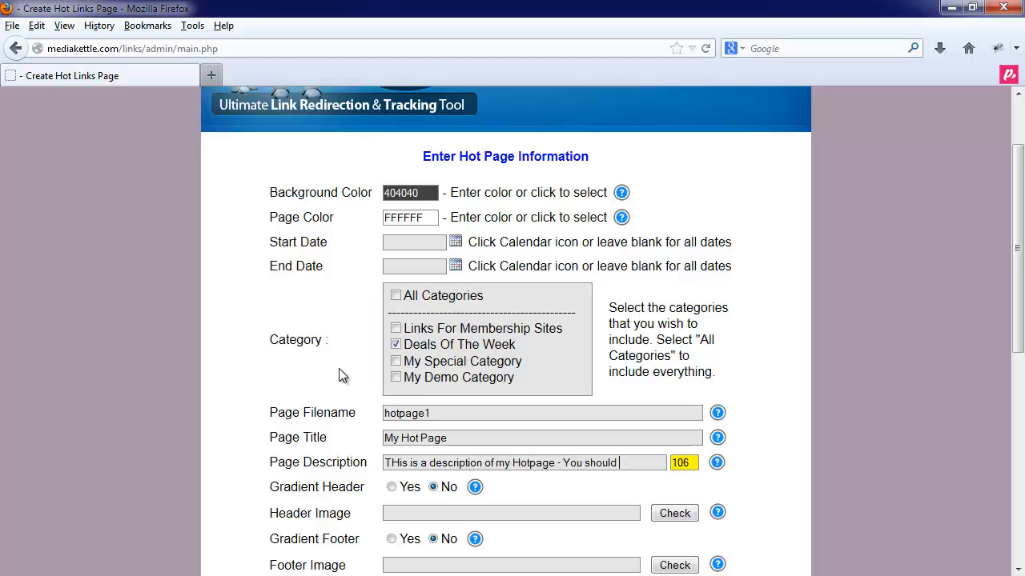
pyautogui.write('probably do som')
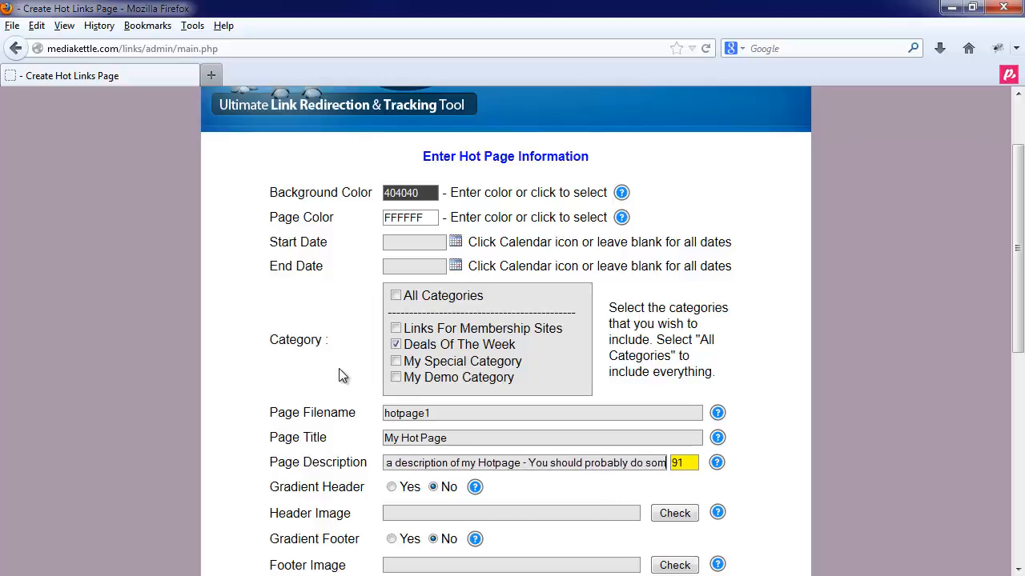
pyautogui.write('ething a little b')
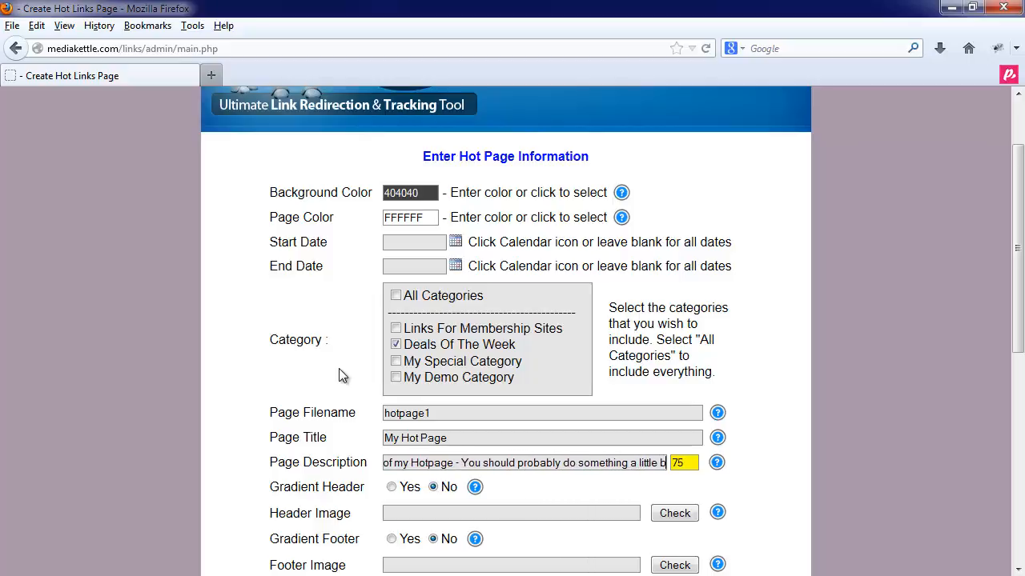
pyautogui.write('etter')
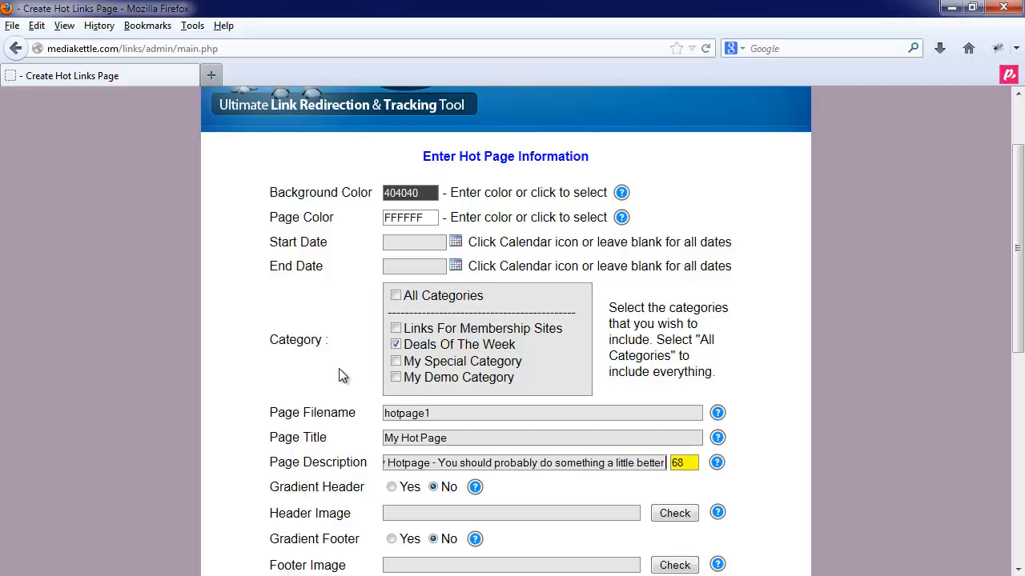
# - Correct the description's final word so it ends 'a little better'
pyautogui.press('BackSpace')
pyautogui.press('BackSpace')
pyautogui.press('BackSpace')
pyautogui.press('BackSpace')
pyautogui.press('BackSpace')
pyautogui.write('tter')
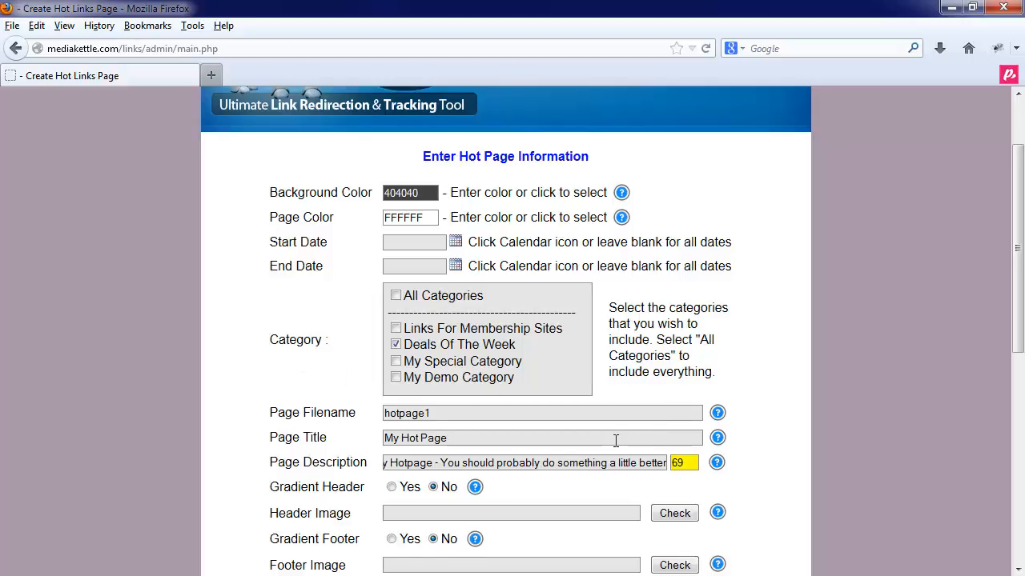
pyautogui.scroll(-2, 615, 440)
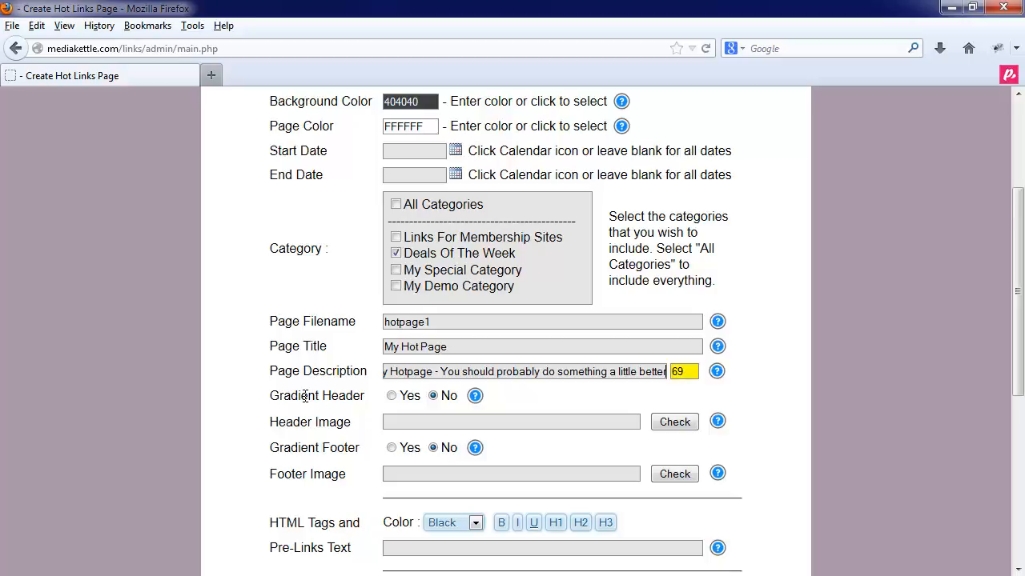
pyautogui.scroll(4, 305, 396)
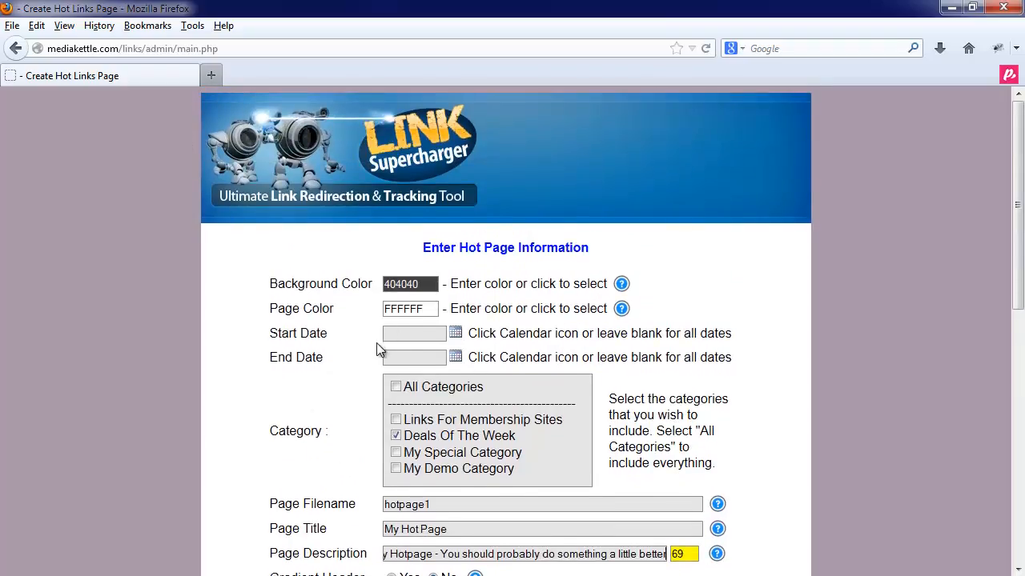
pyautogui.scroll(-8, 376, 343)
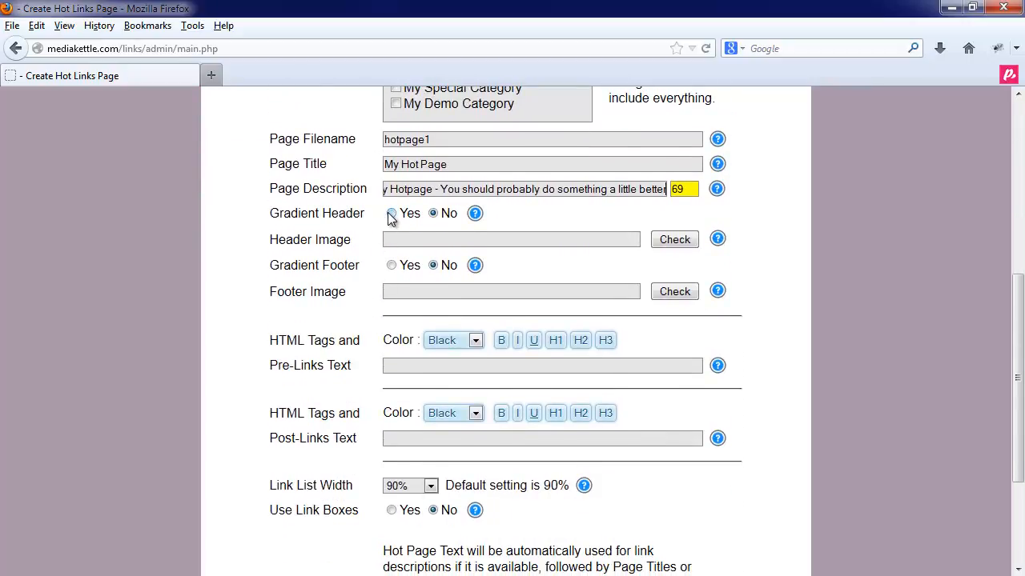
pyautogui.click(391, 214)
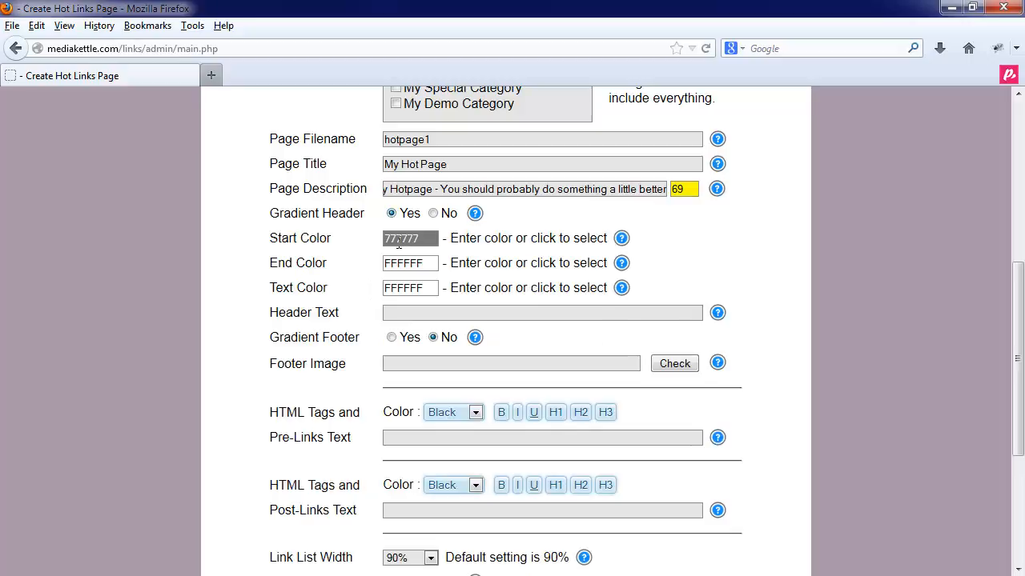
pyautogui.click(397, 239)
pyautogui.click(393, 257)
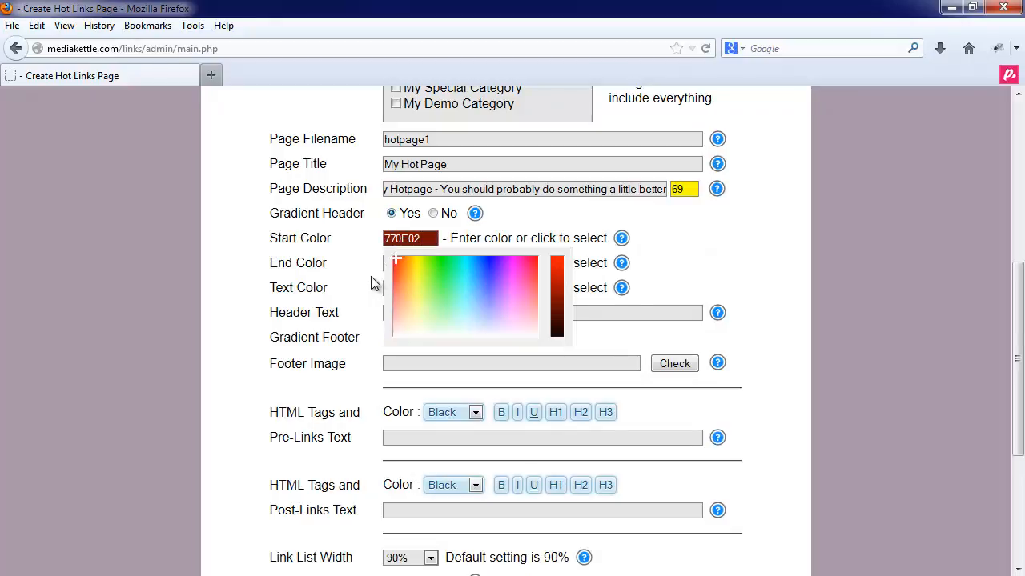
pyautogui.click(390, 263)
pyautogui.click(412, 290)
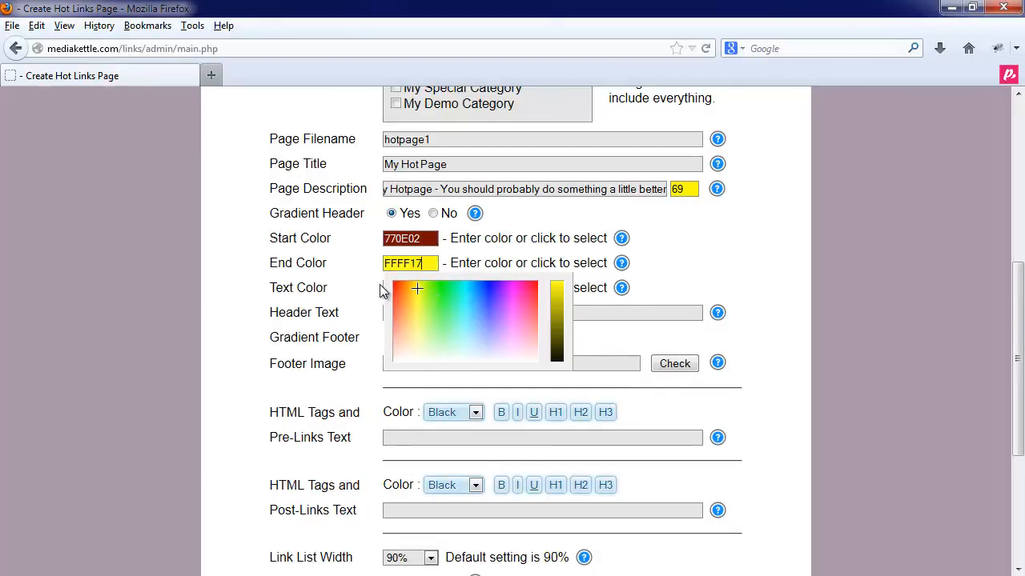
pyautogui.click(412, 290)
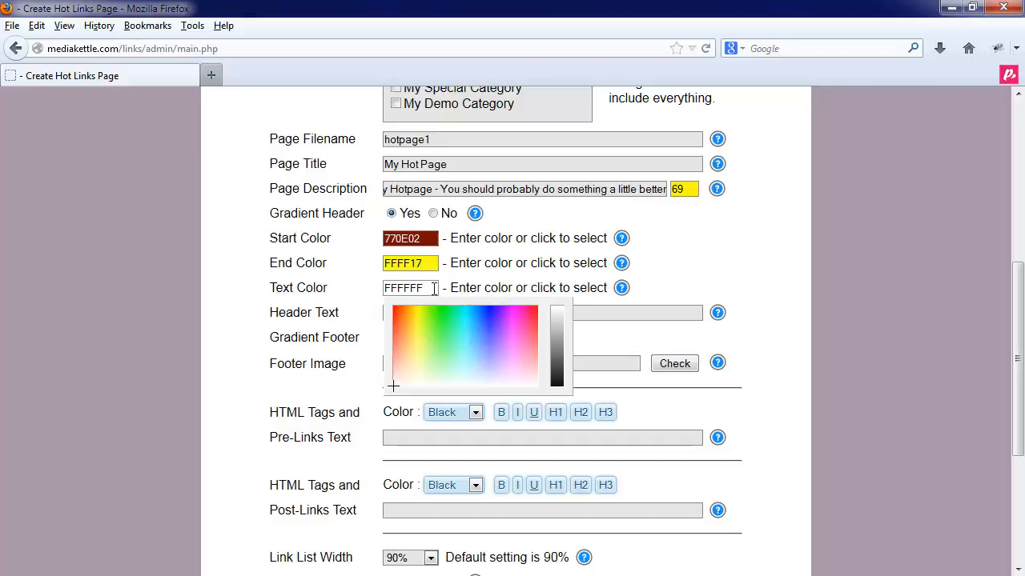
pyautogui.click(351, 305)
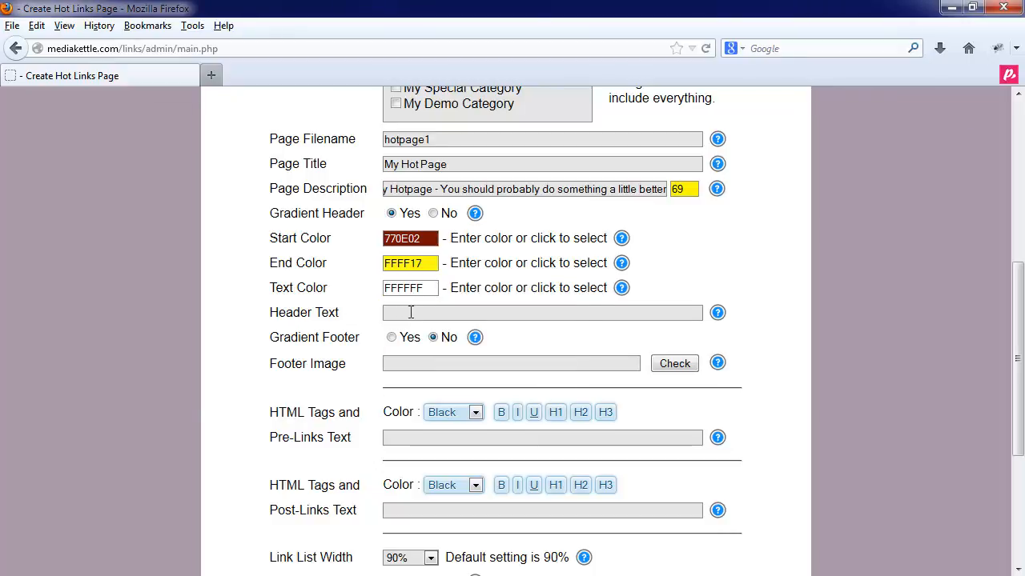
pyautogui.click(433, 213)
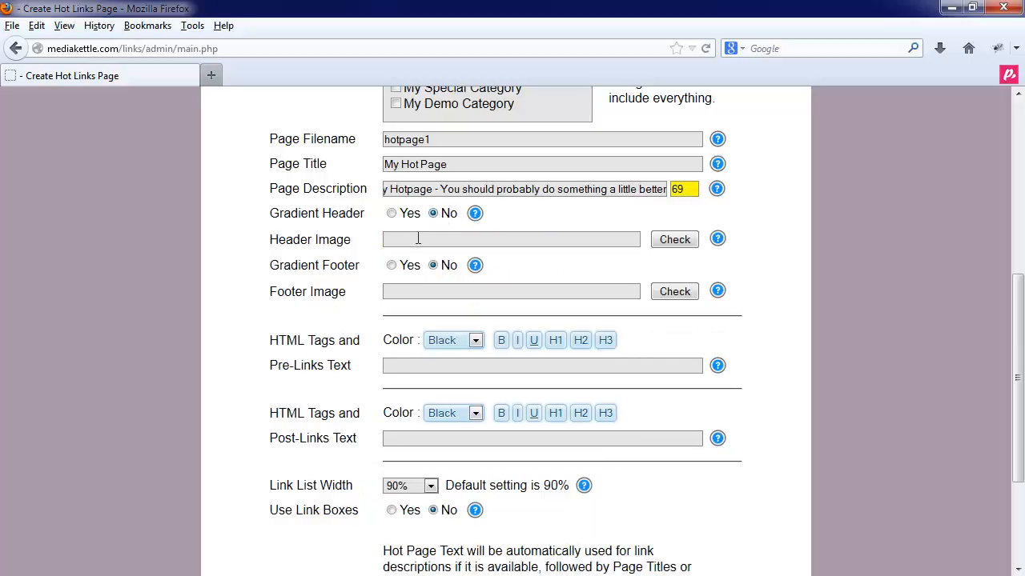
pyautogui.click(459, 242)
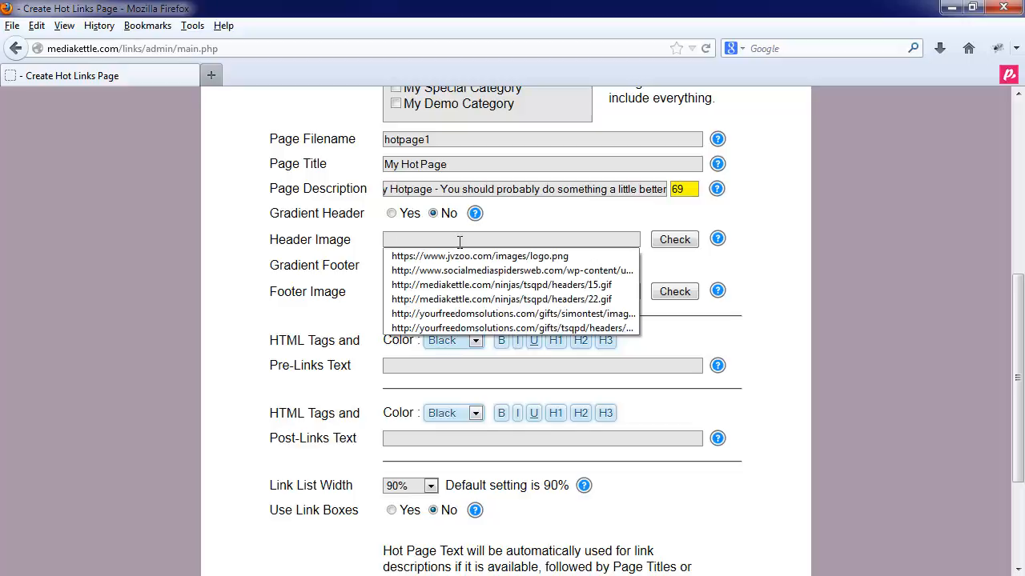
pyautogui.click(459, 242)
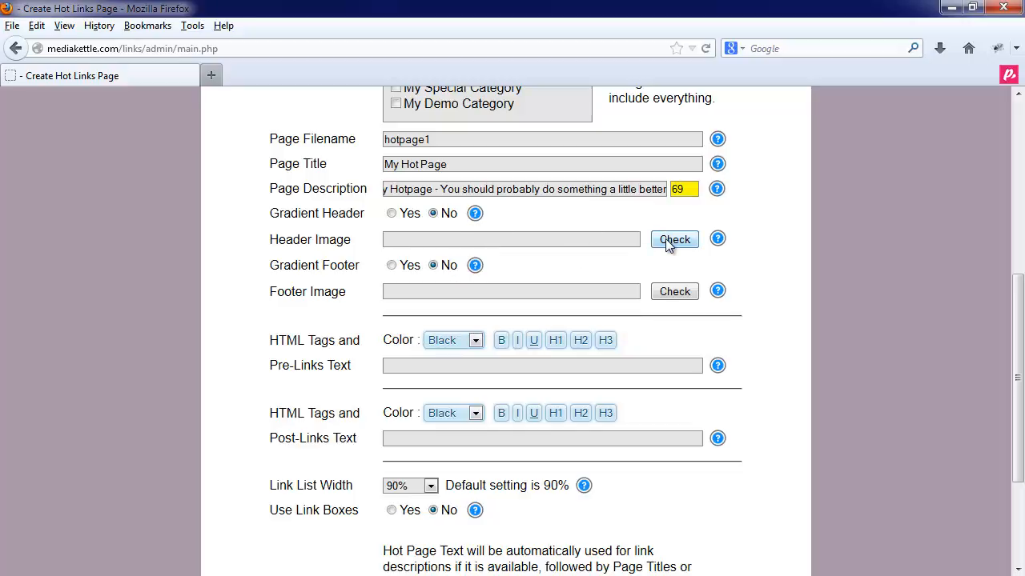
pyautogui.click(392, 215)
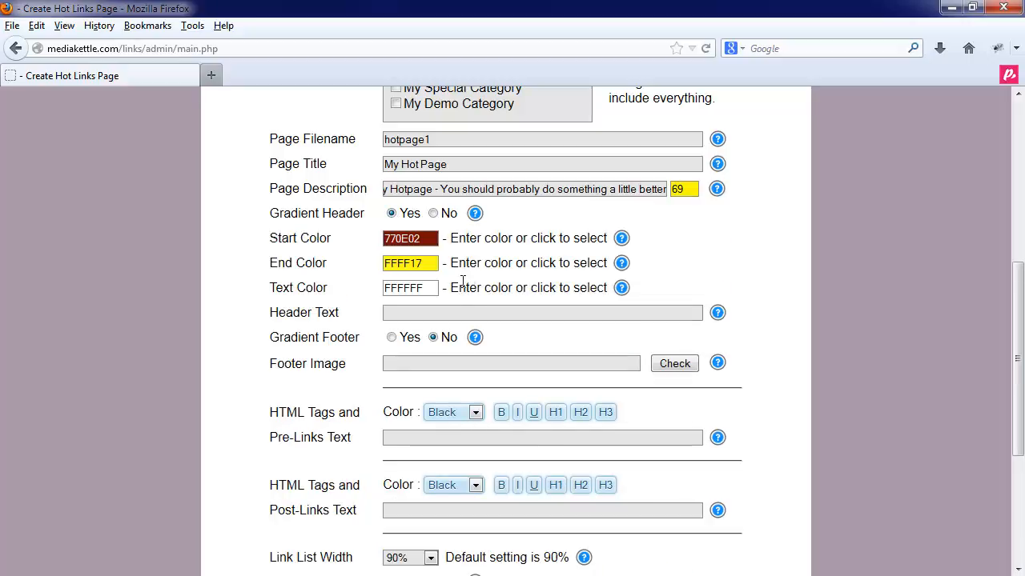
pyautogui.click(428, 312)
pyautogui.click(391, 338)
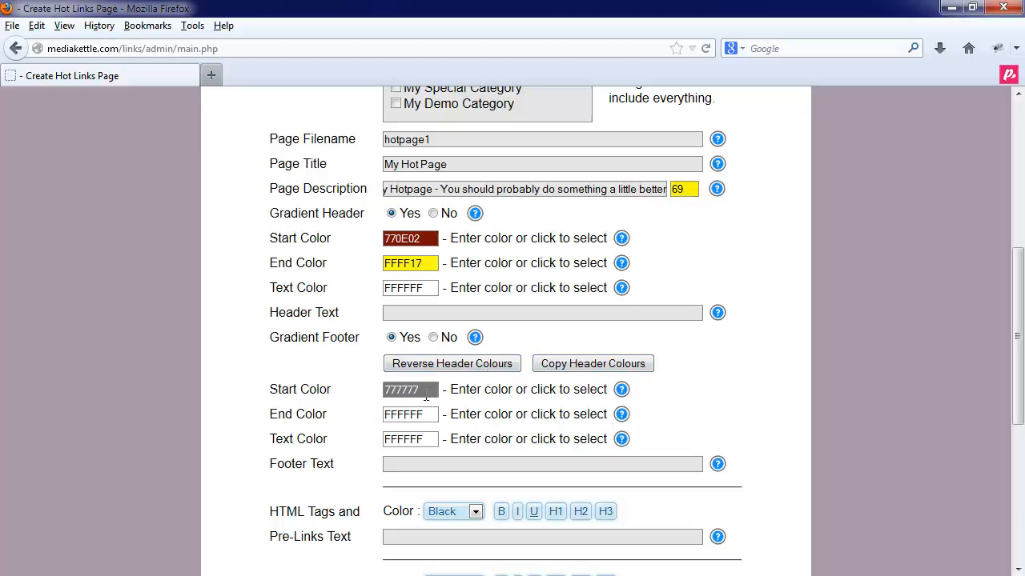
pyautogui.click(433, 337)
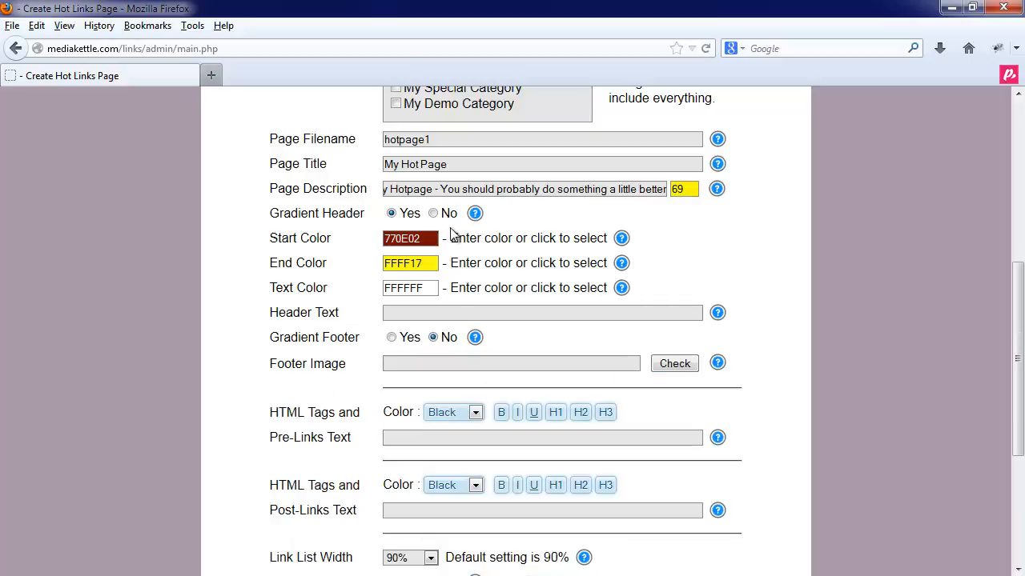
pyautogui.click(433, 213)
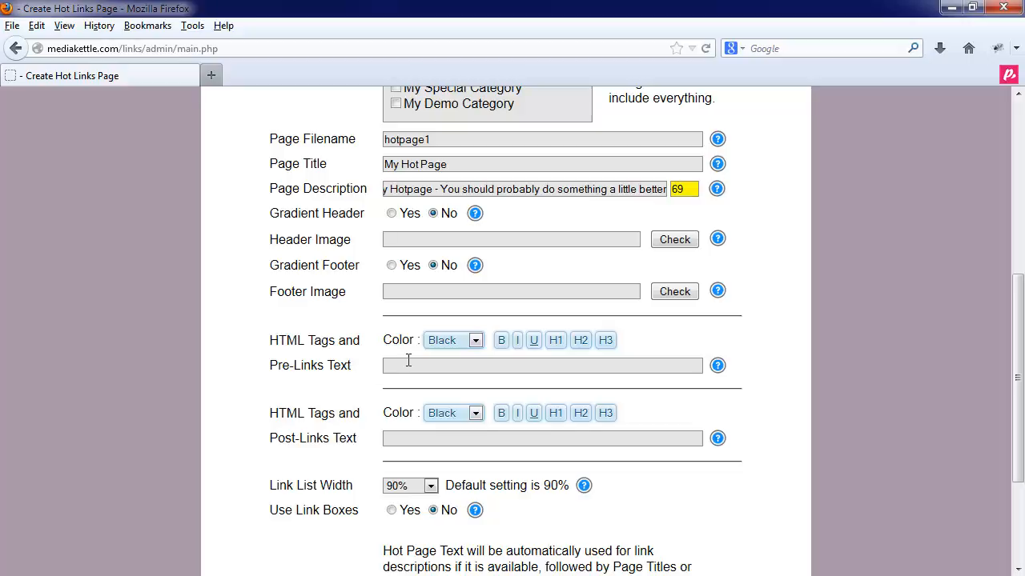
# - Enter pre-links text 'Here is some text before the links' and format it bold, H1 and Navy
pyautogui.write('Here is some text before the links')
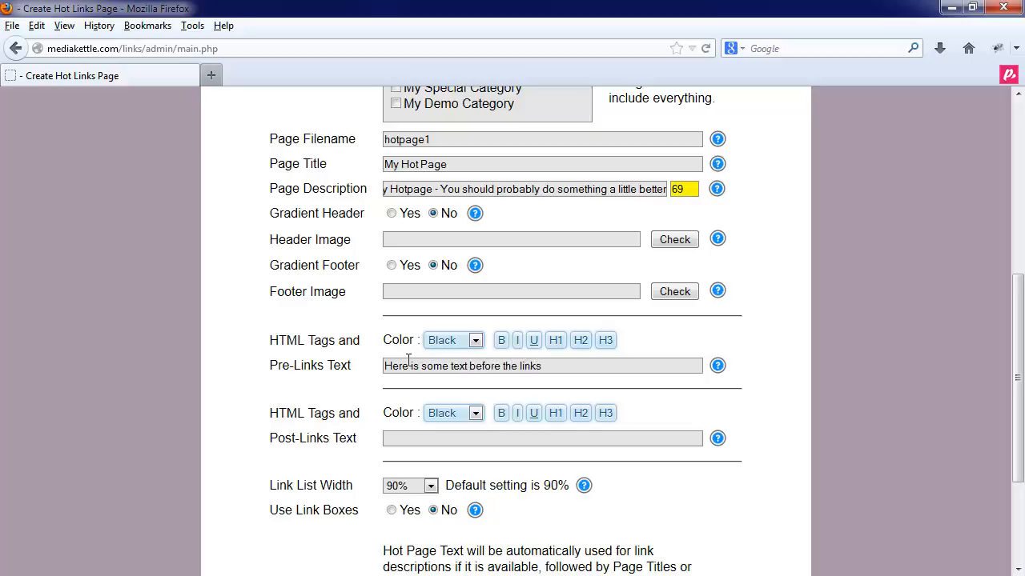
pyautogui.hotkey('ctrl', 'a')
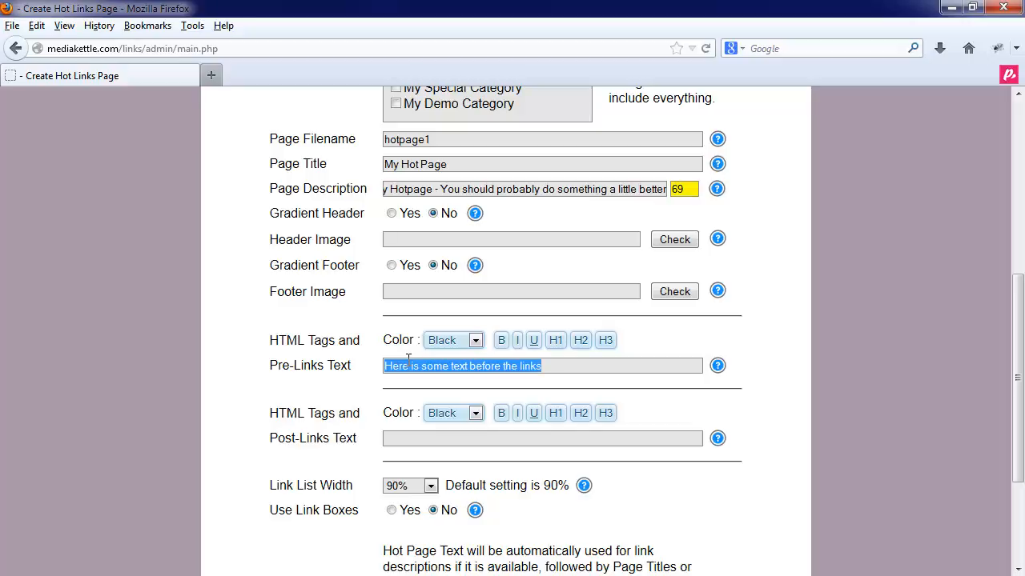
pyautogui.click(501, 341)
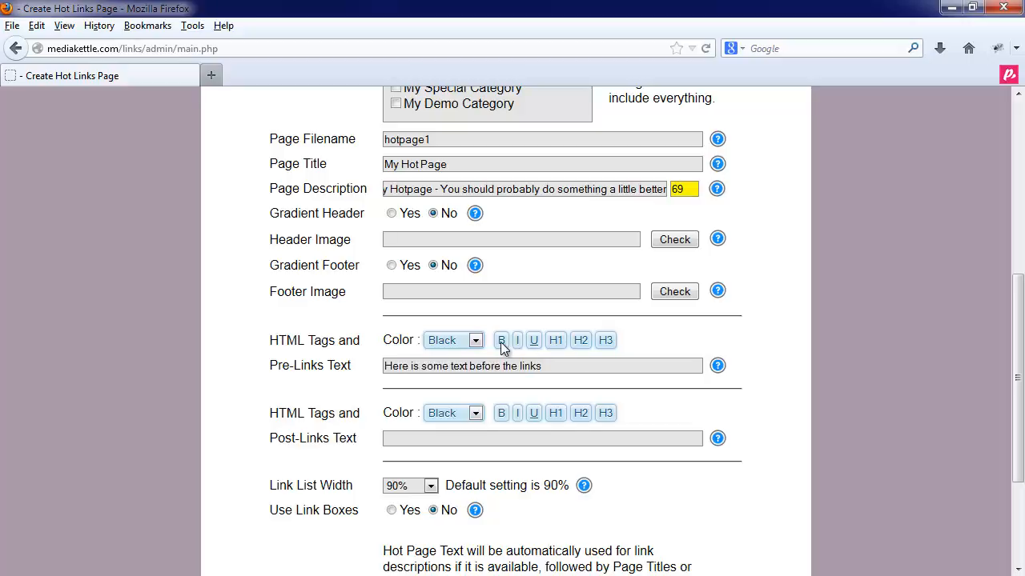
pyautogui.tripleClick(586, 365)
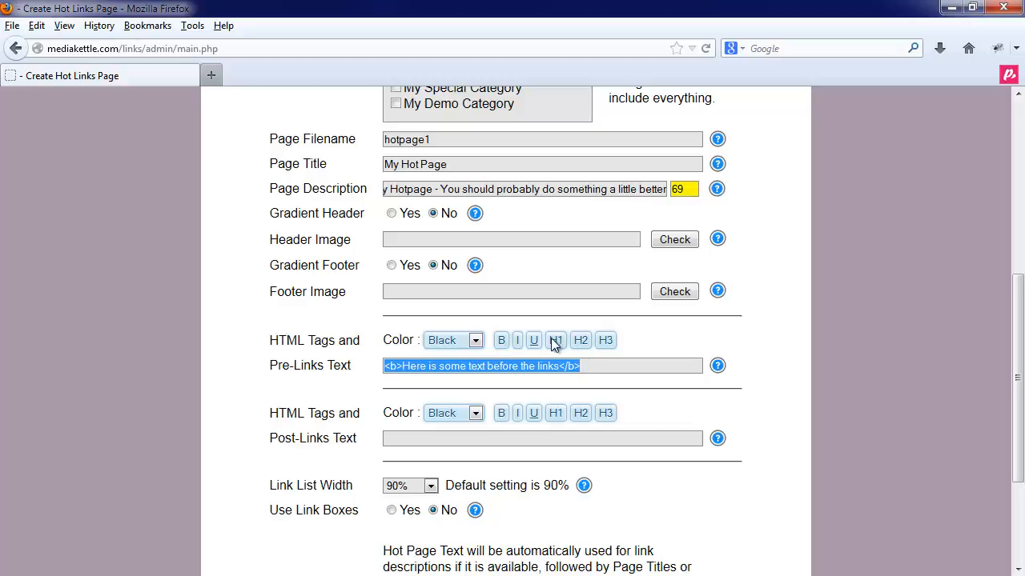
pyautogui.click(556, 341)
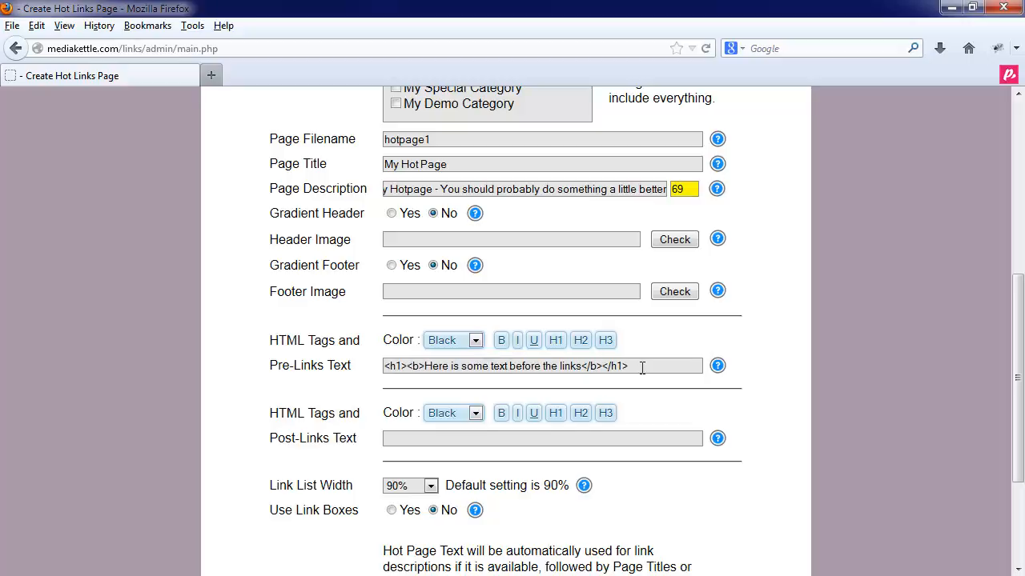
pyautogui.moveTo(643, 365); pyautogui.dragTo(329, 365)
pyautogui.click(475, 342)
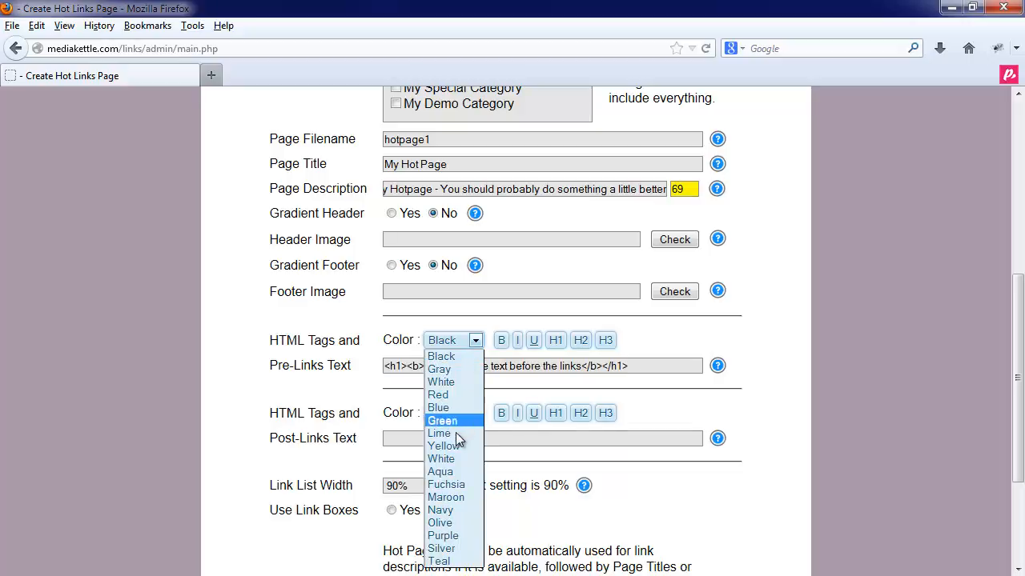
pyautogui.click(458, 510)
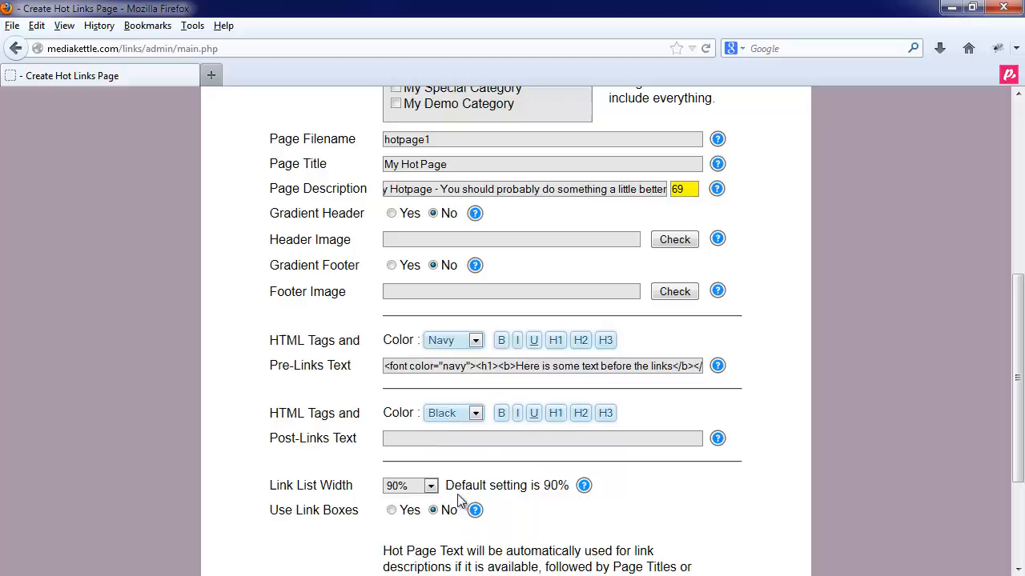
pyautogui.click(435, 437)
# - Set Link List Width to 60% and switch Use Link Boxes to Yes
pyautogui.scroll(-4, 482, 480)
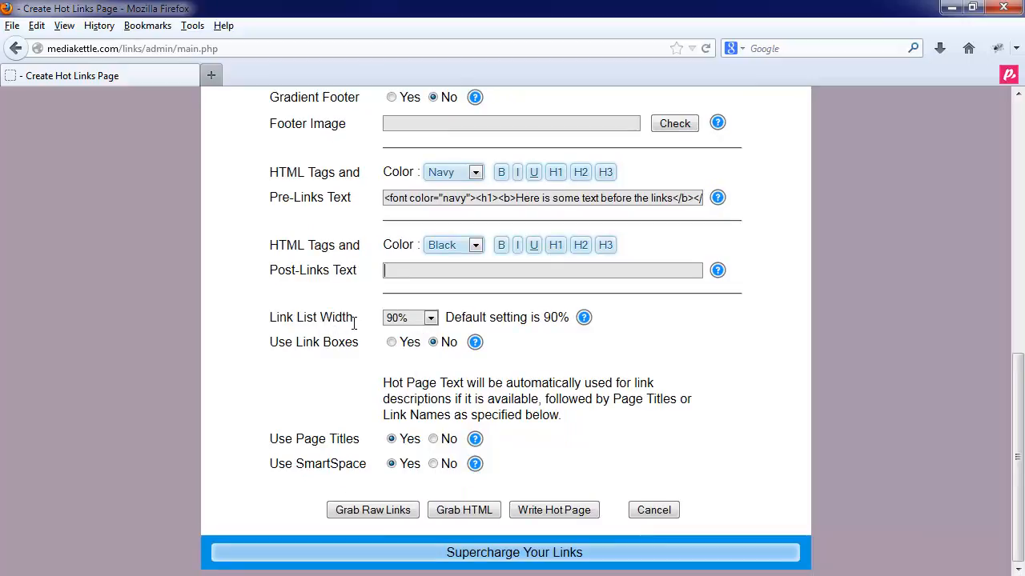
pyautogui.click(420, 321)
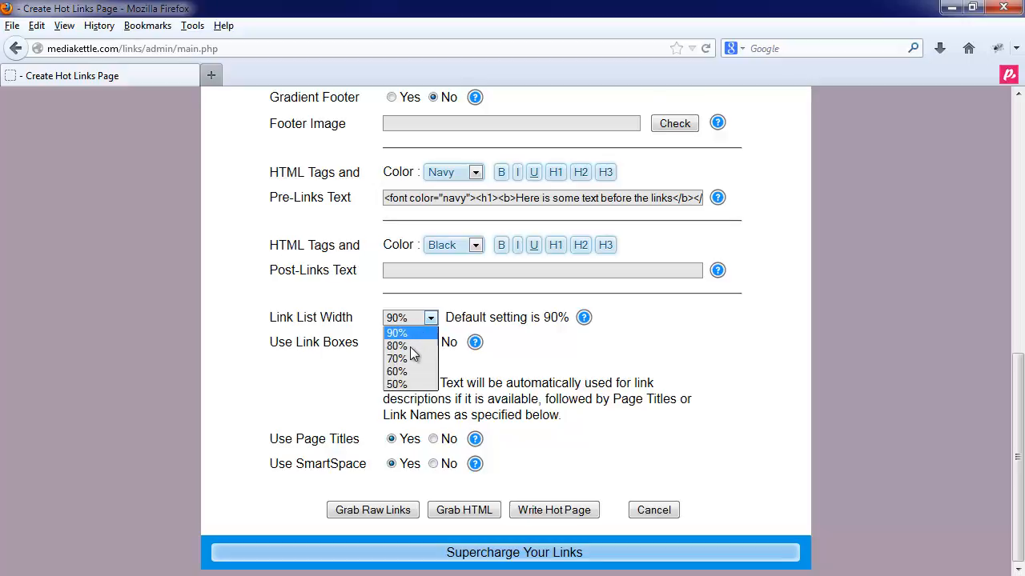
pyautogui.click(408, 372)
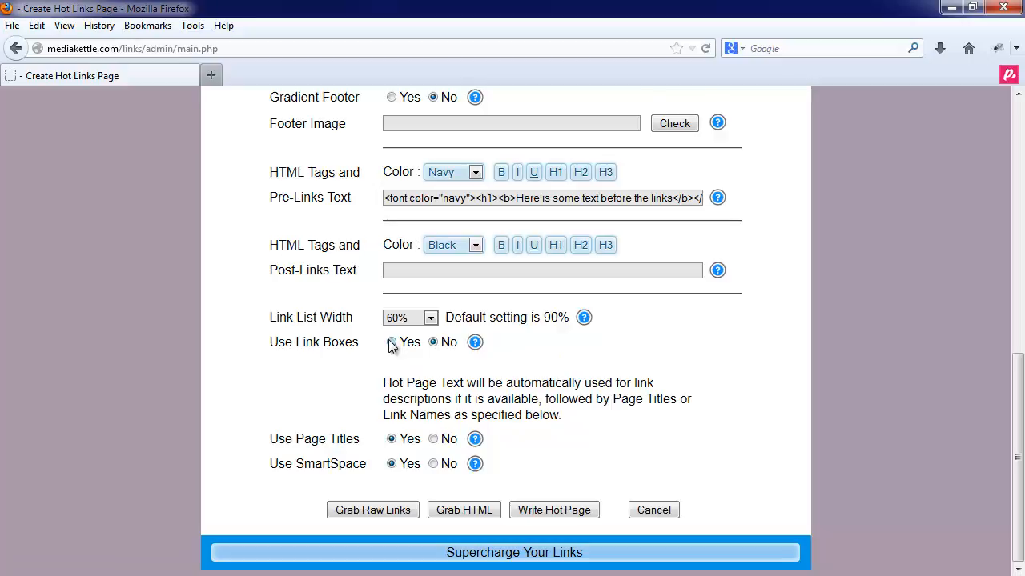
pyautogui.click(391, 343)
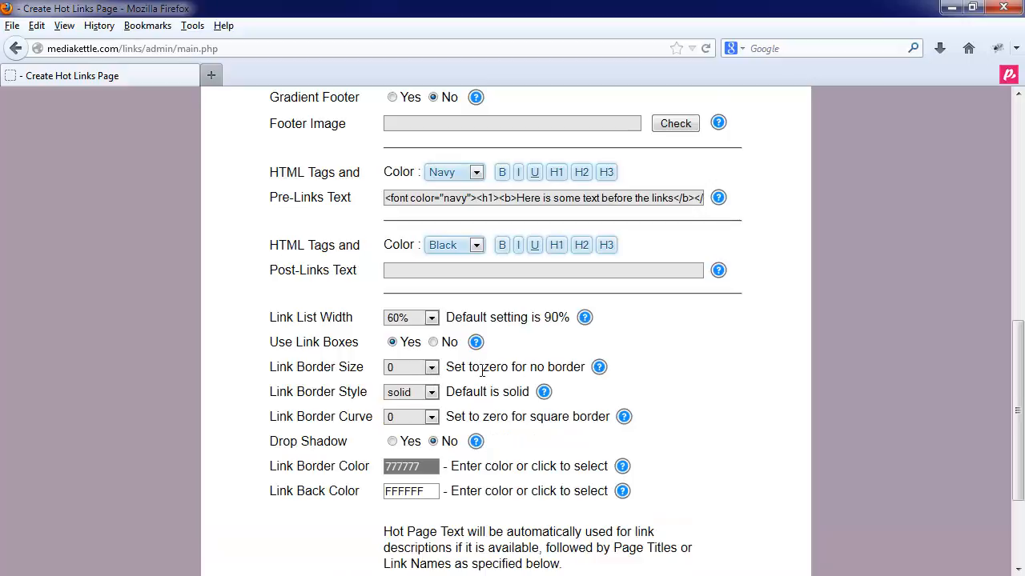
# - Set link border size 2, style solid, curve 10, and turn Drop Shadow on
pyautogui.click(424, 370)
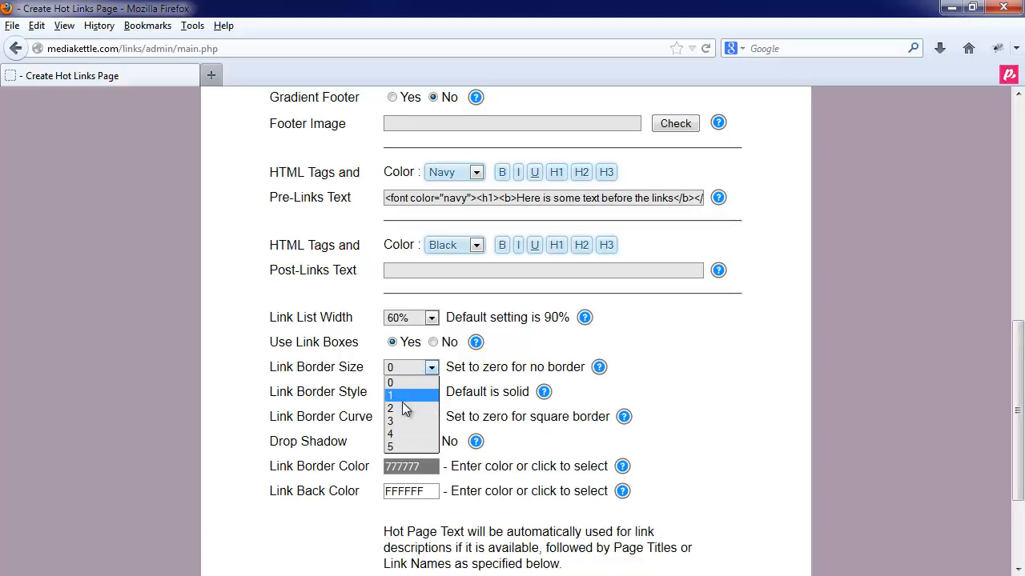
pyautogui.click(404, 408)
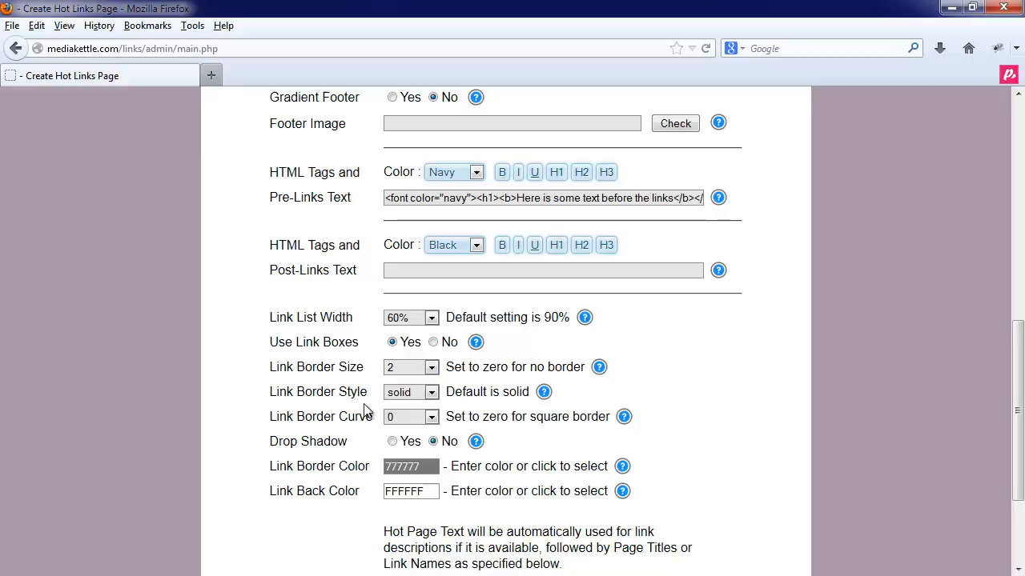
pyautogui.click(405, 392)
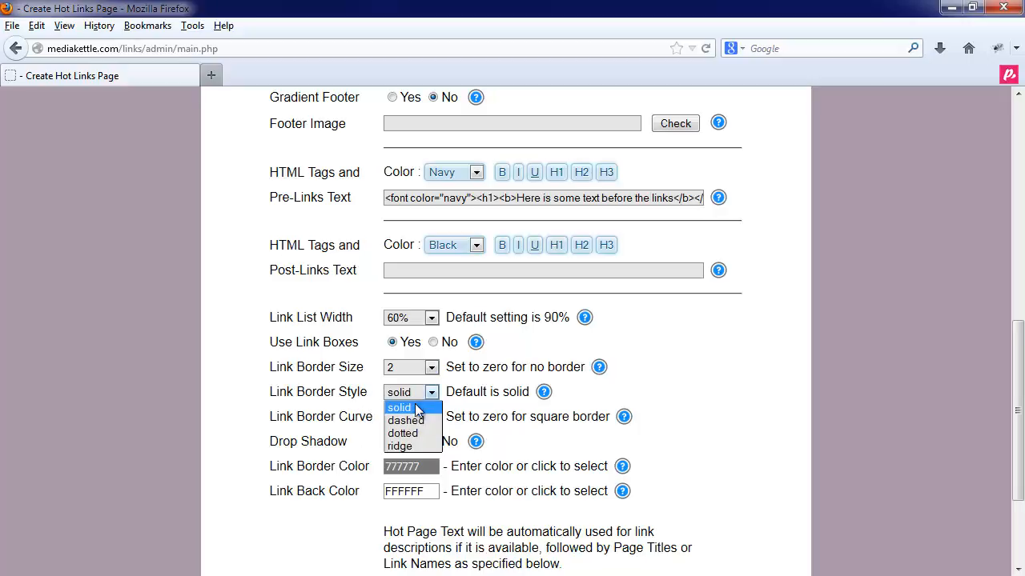
pyautogui.click(413, 409)
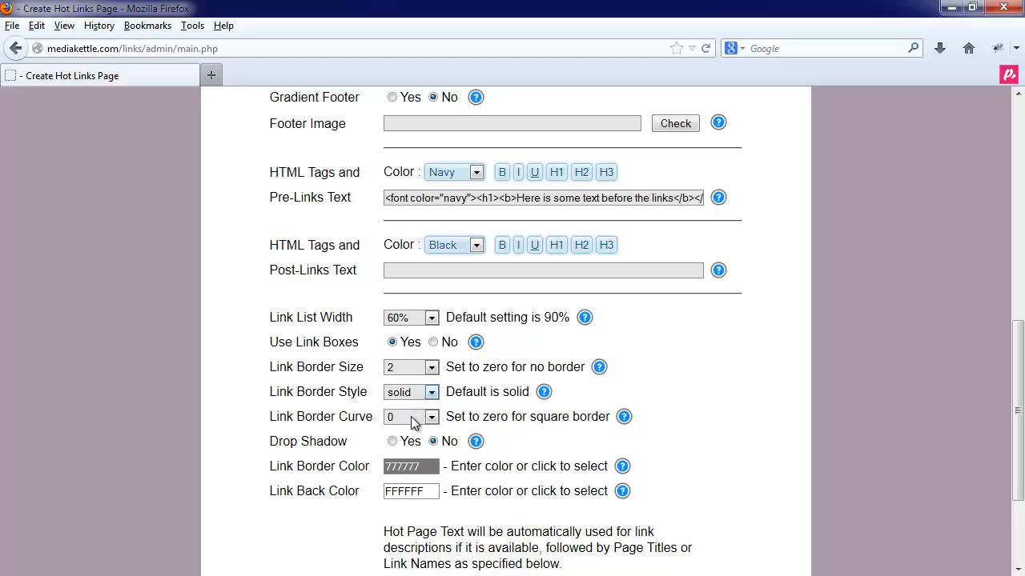
pyautogui.click(411, 416)
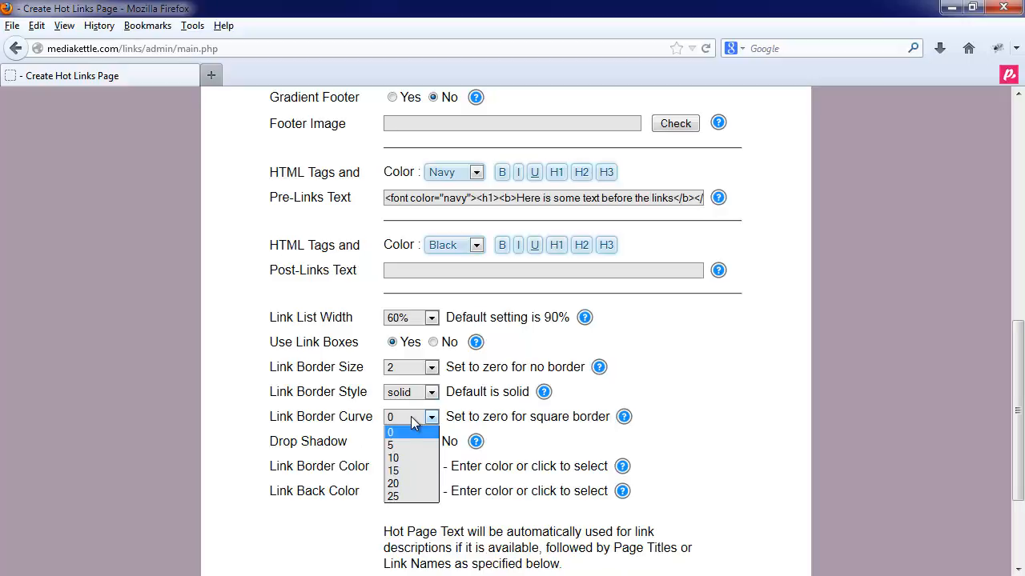
pyautogui.click(408, 459)
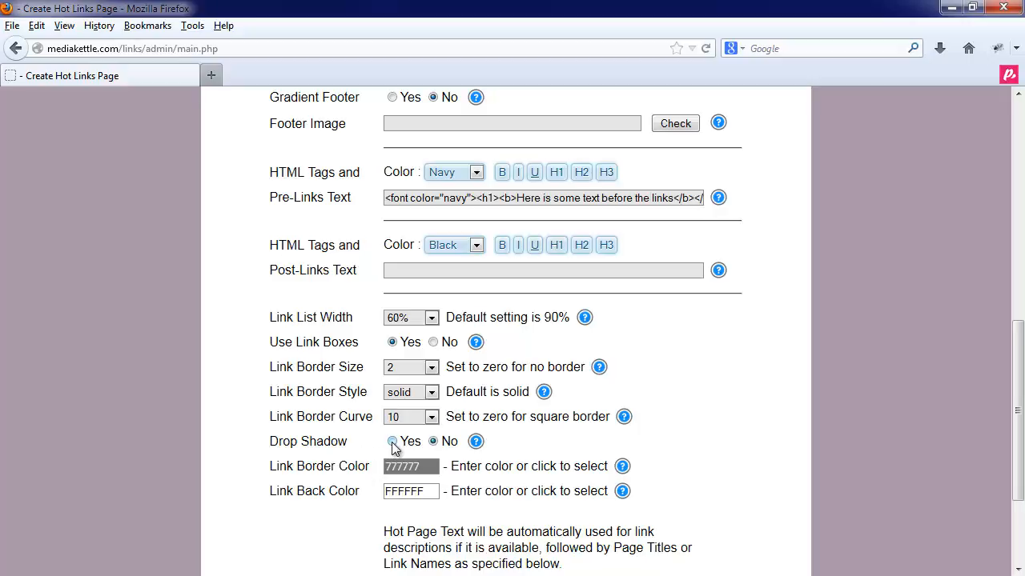
pyautogui.click(392, 443)
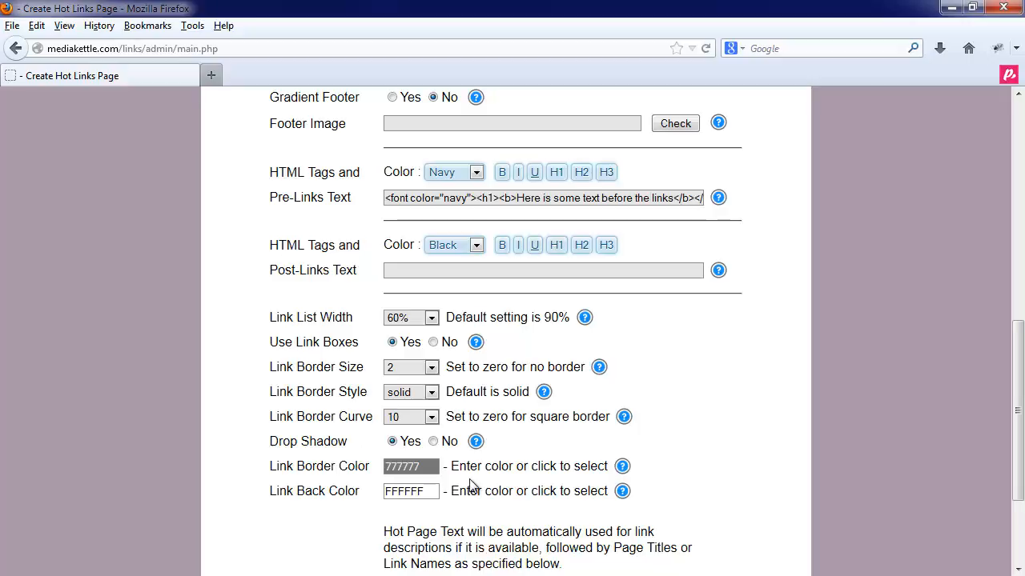
pyautogui.scroll(-2, 469, 479)
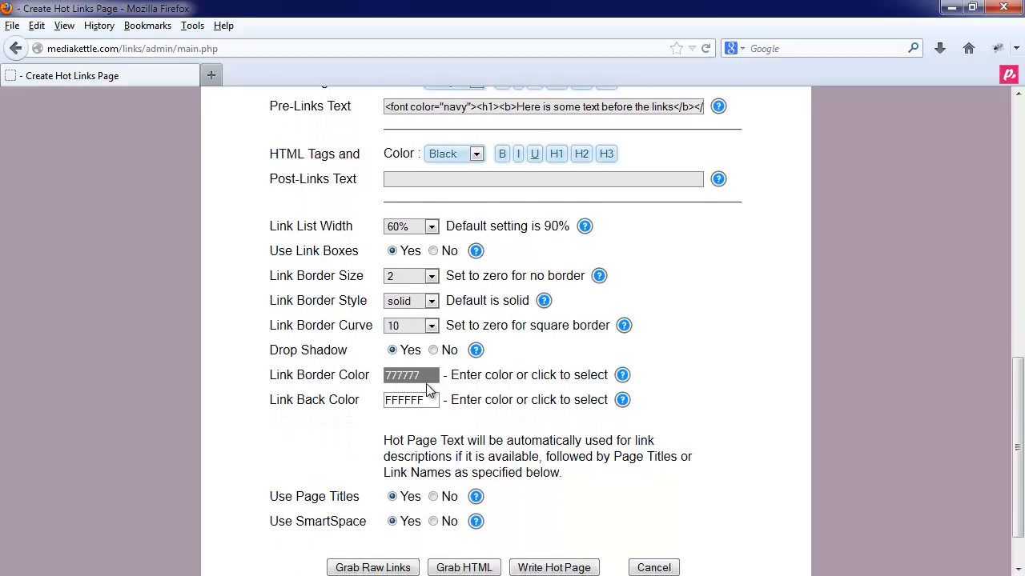
# - Set the link border colour to dark grey 292929
pyautogui.click(428, 379)
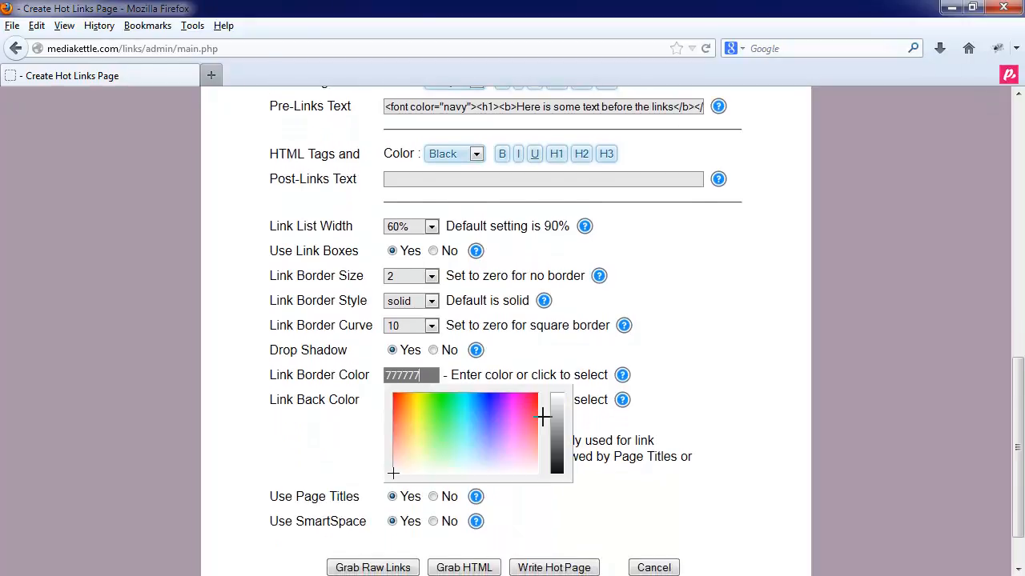
pyautogui.moveTo(553, 441); pyautogui.dragTo(555, 469)
pyautogui.click(593, 435)
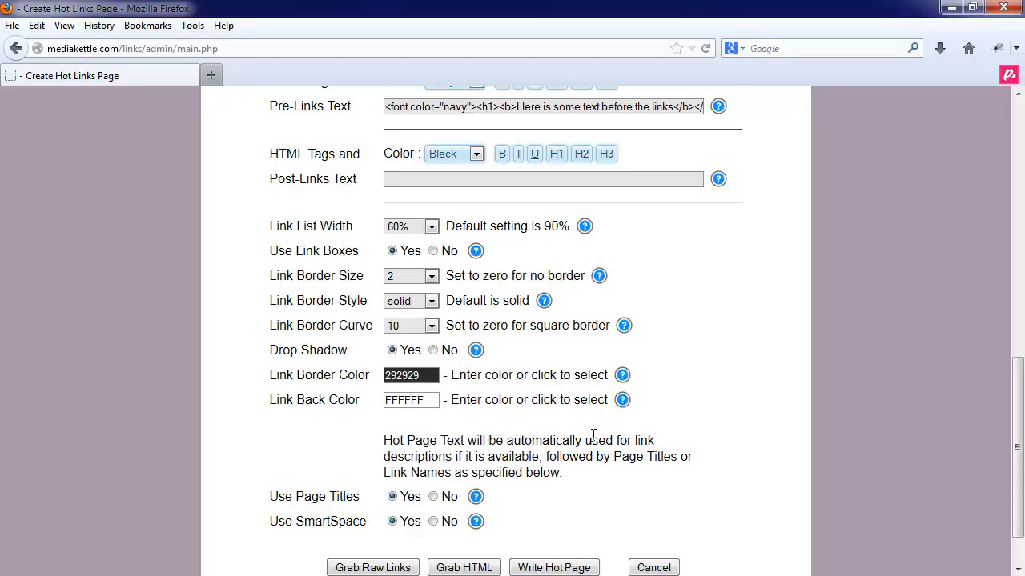
# - Set the link background colour to pale yellow FFED91
pyautogui.click(404, 397)
pyautogui.click(418, 435)
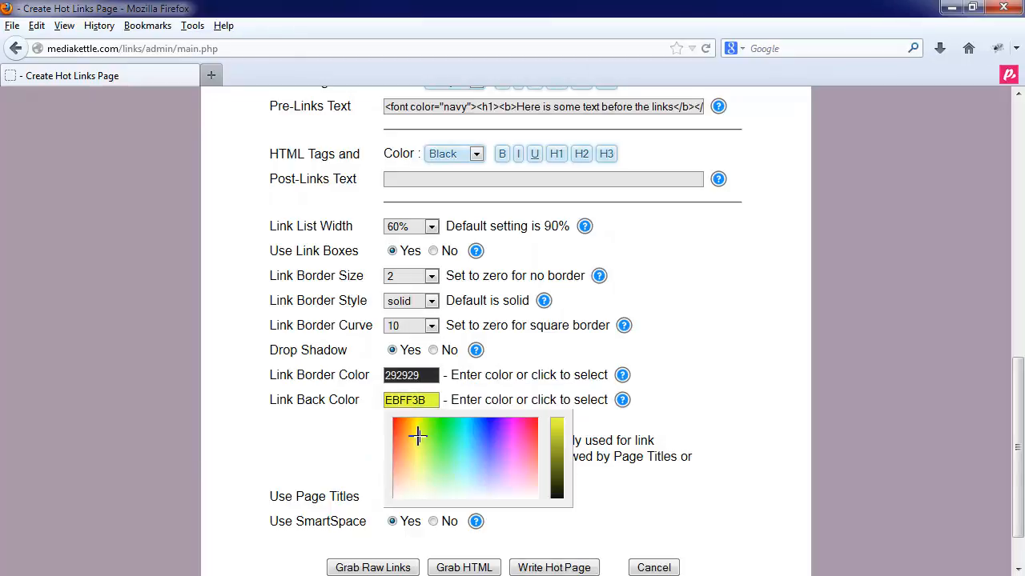
pyautogui.moveTo(417, 435); pyautogui.dragTo(411, 462)
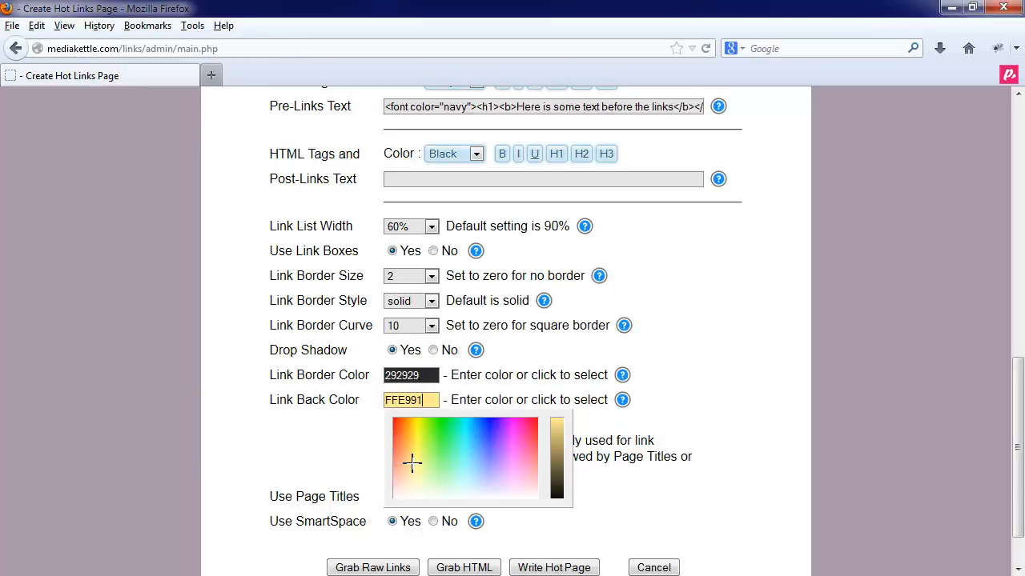
pyautogui.click(491, 393)
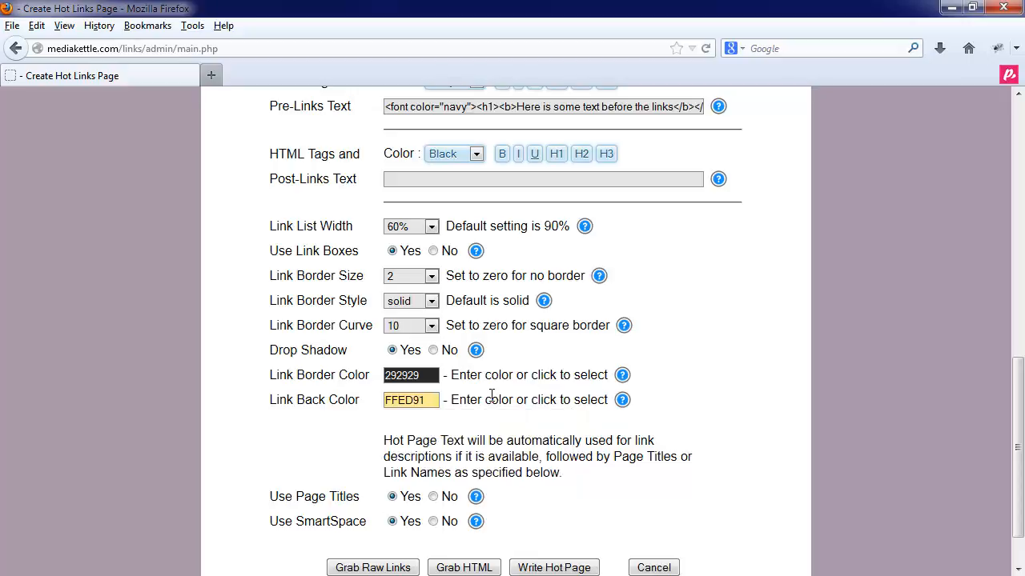
pyautogui.scroll(-2, 491, 394)
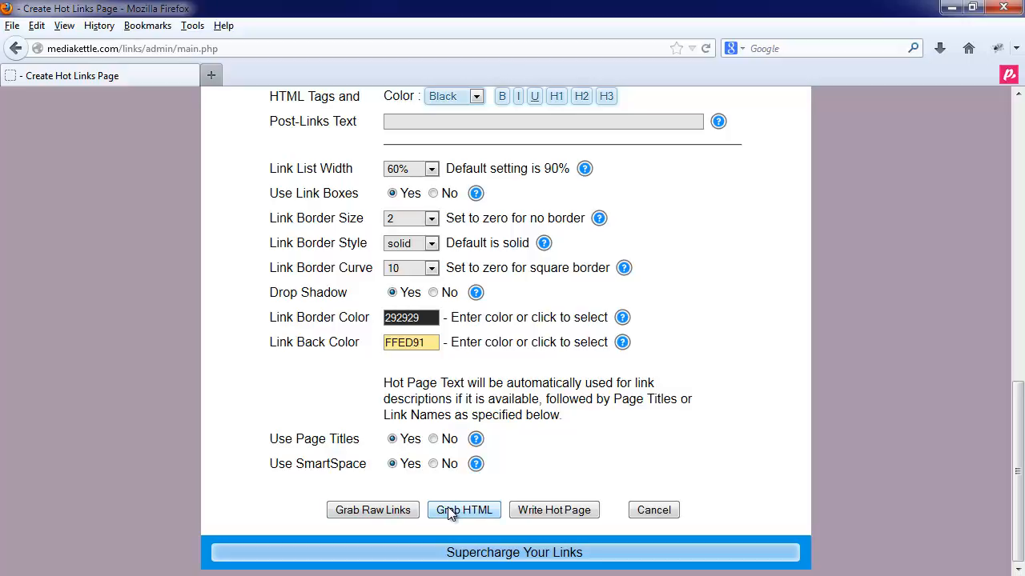
# - Write hotpage1 and view it in a new tab with navy heading and yellow link boxes
pyautogui.click(543, 510)
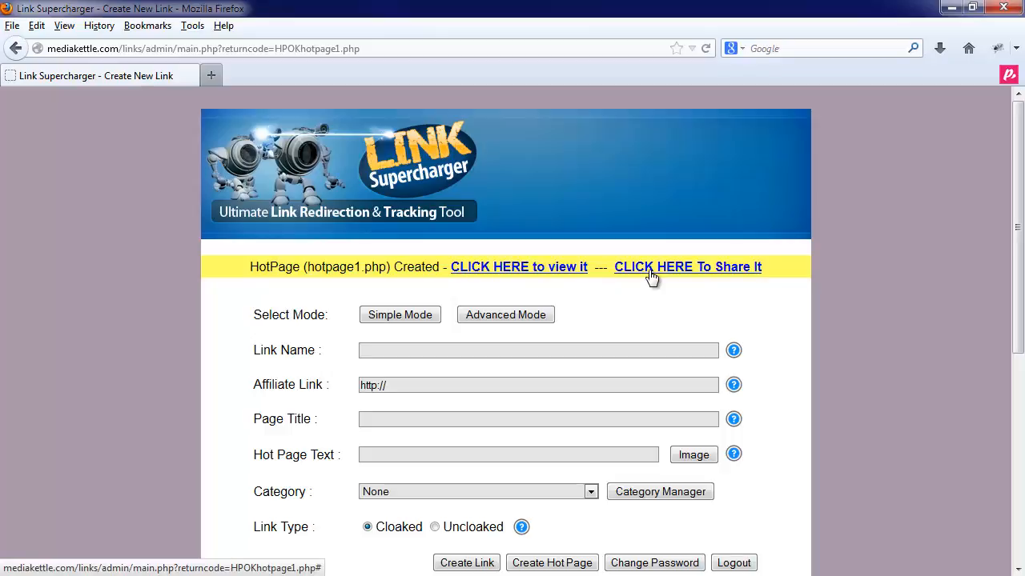
pyautogui.click(546, 273)
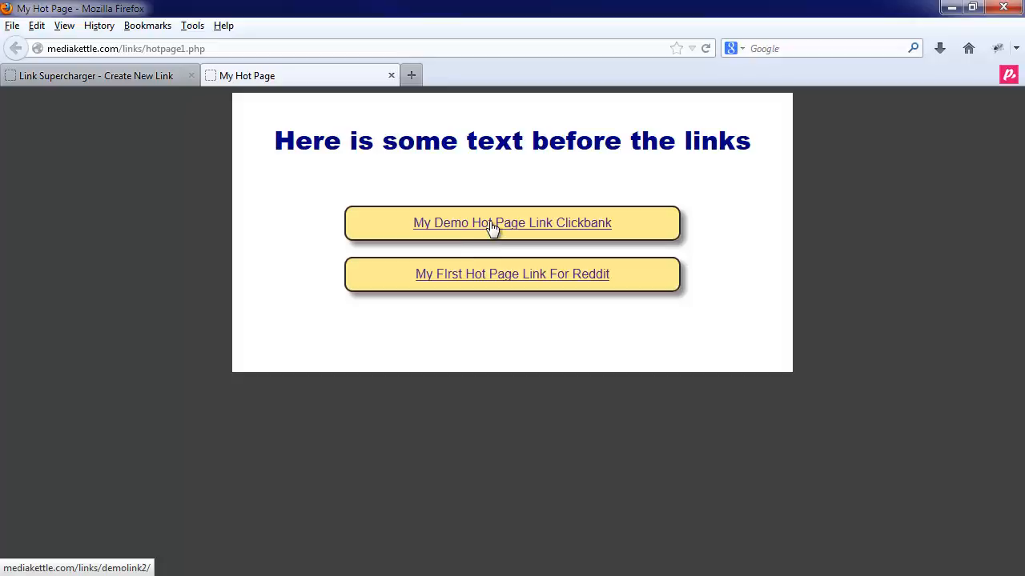
# - Return to the admin tab and its links table listing demolink2 and demolink1
pyautogui.click(264, 48)
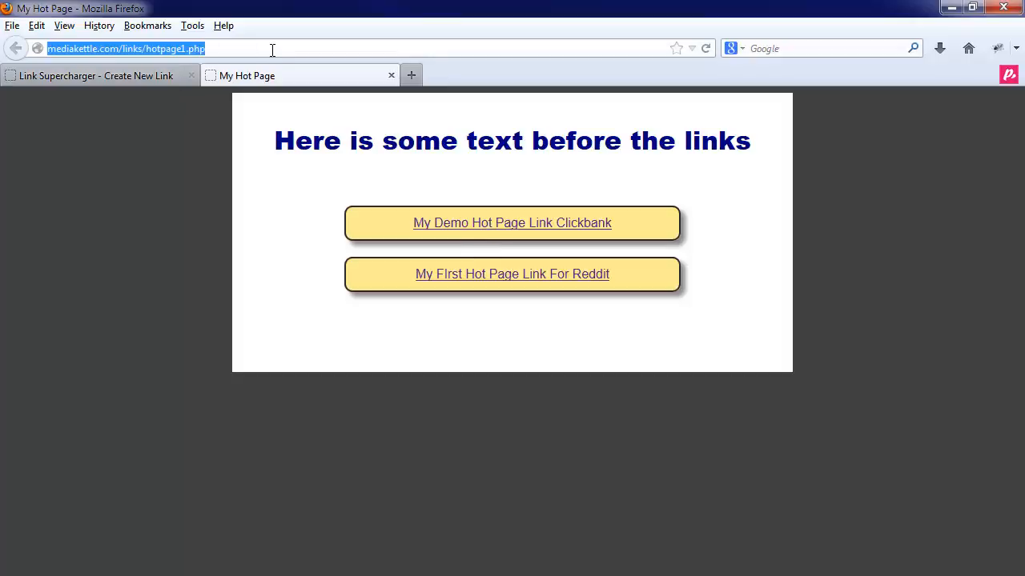
pyautogui.click(210, 48)
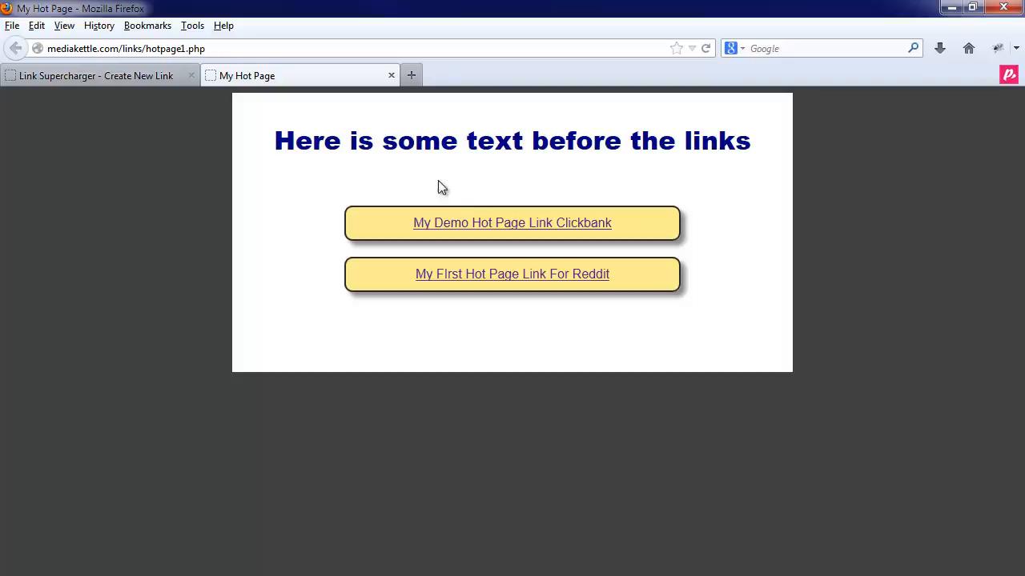
pyautogui.click(145, 76)
pyautogui.scroll(-5, 336, 356)
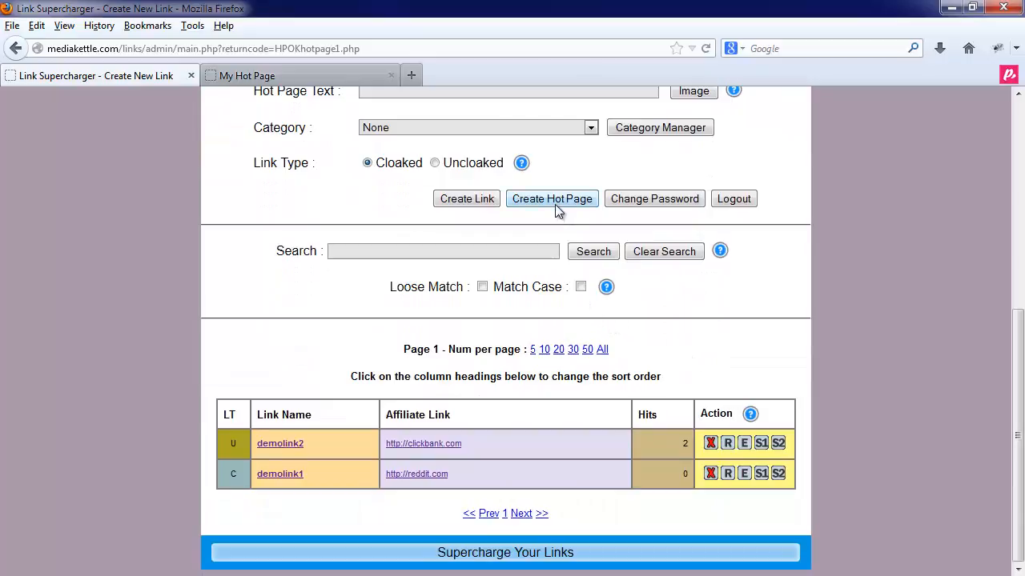
# - Generate the raw URL list of links from the Create Hot Page form
pyautogui.click(557, 205)
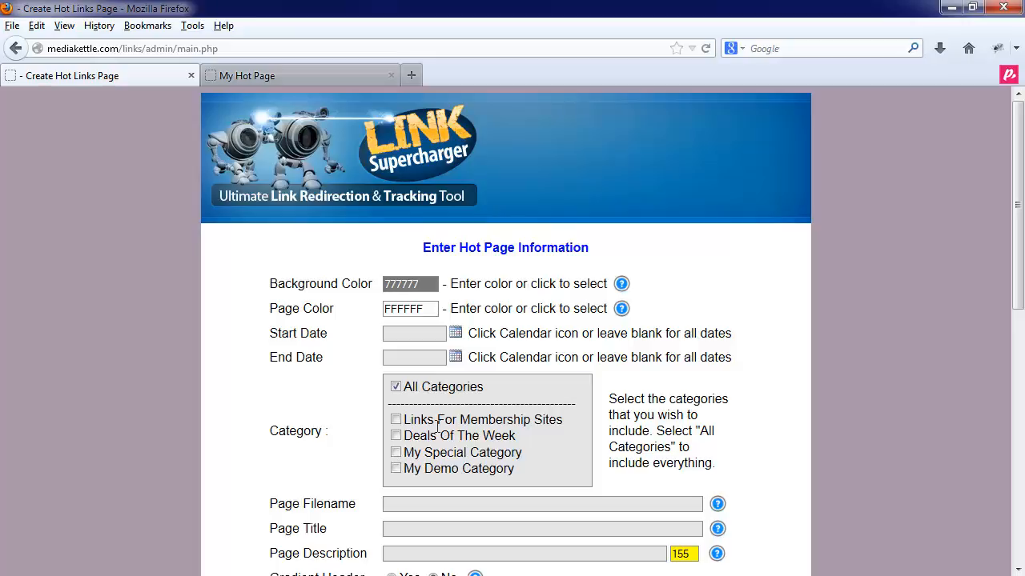
pyautogui.scroll(-5, 457, 429)
pyautogui.scroll(-7, 457, 429)
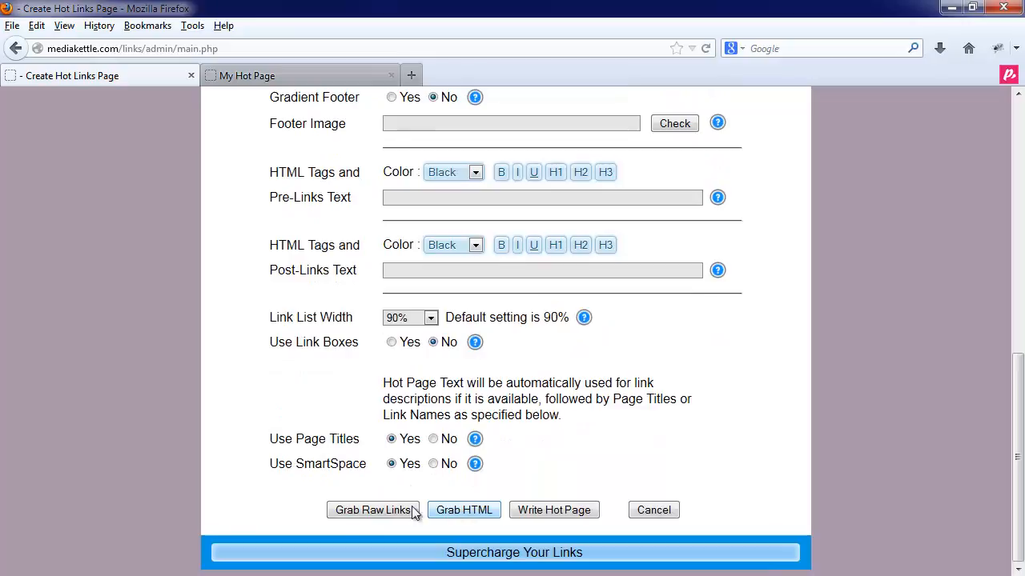
pyautogui.click(392, 510)
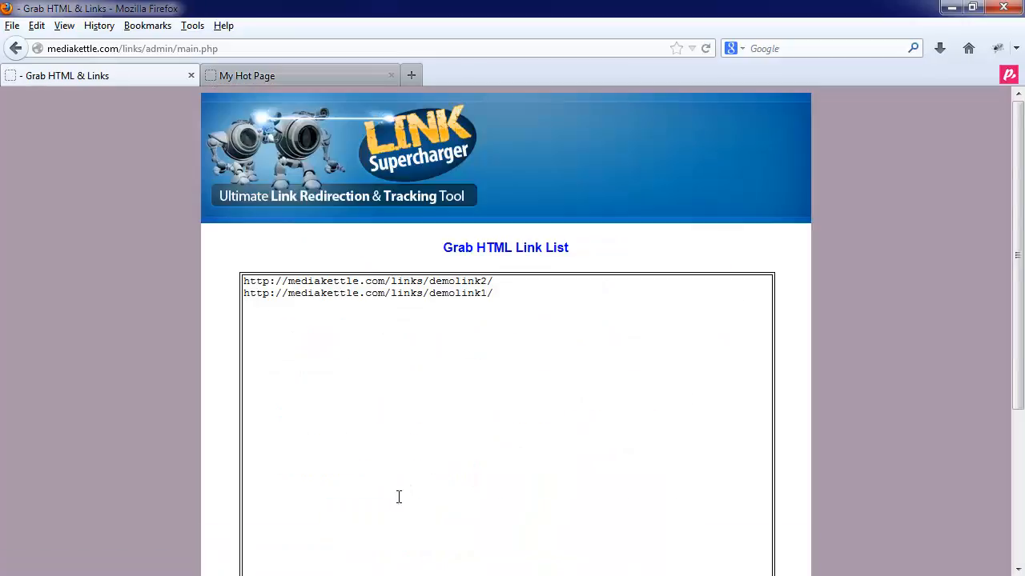
# - Select the demolink2 and demolink1 URLs in the raw list, then close it with Done
pyautogui.click(505, 304)
pyautogui.scroll(-5, 475, 339)
pyautogui.scroll(5, 476, 340)
pyautogui.moveTo(498, 302); pyautogui.dragTo(111, 279)
pyautogui.click(331, 350)
pyautogui.scroll(-3, 373, 374)
pyautogui.scroll(-2, 374, 374)
pyautogui.click(505, 501)
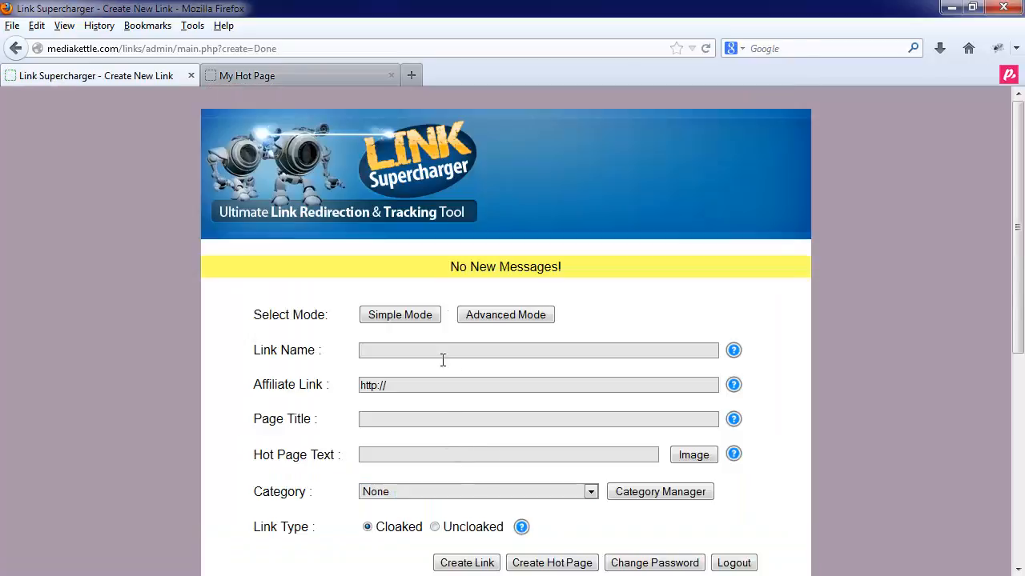
# - Generate HTML anchor code for the links from the Create Hot Page form
pyautogui.scroll(-3, 474, 373)
pyautogui.click(557, 291)
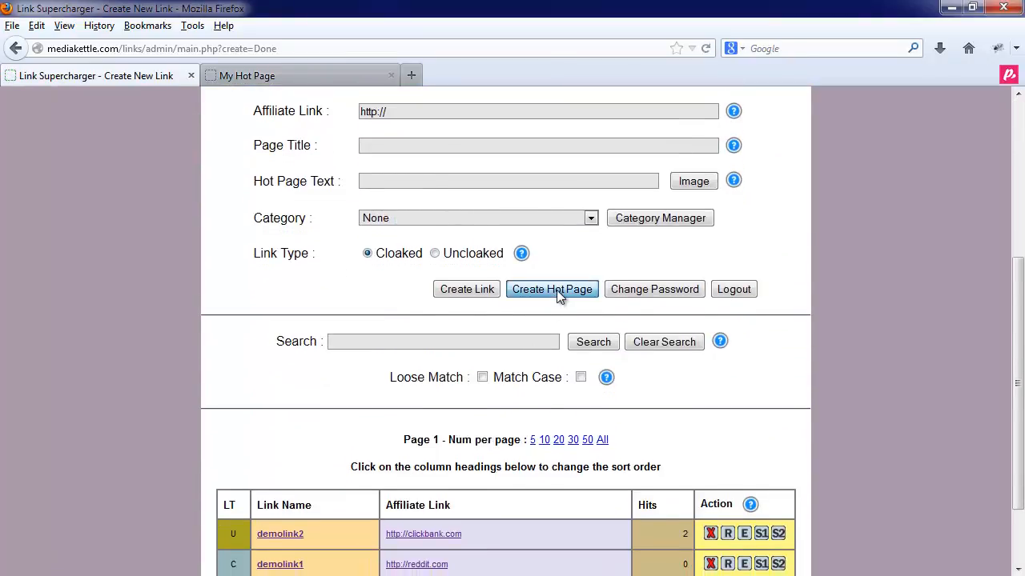
pyautogui.scroll(-6, 432, 452)
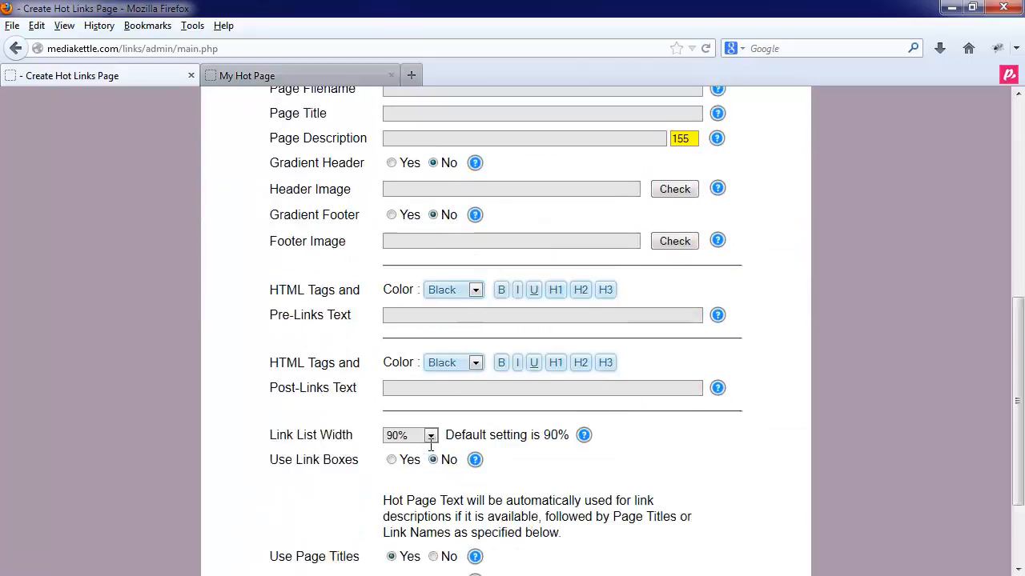
pyautogui.scroll(-1, 432, 452)
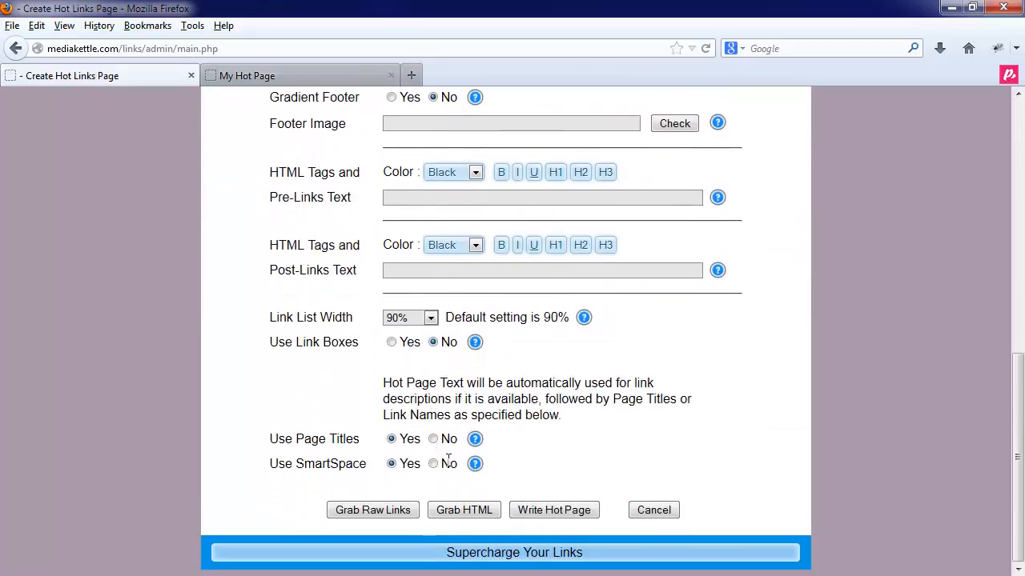
pyautogui.click(462, 513)
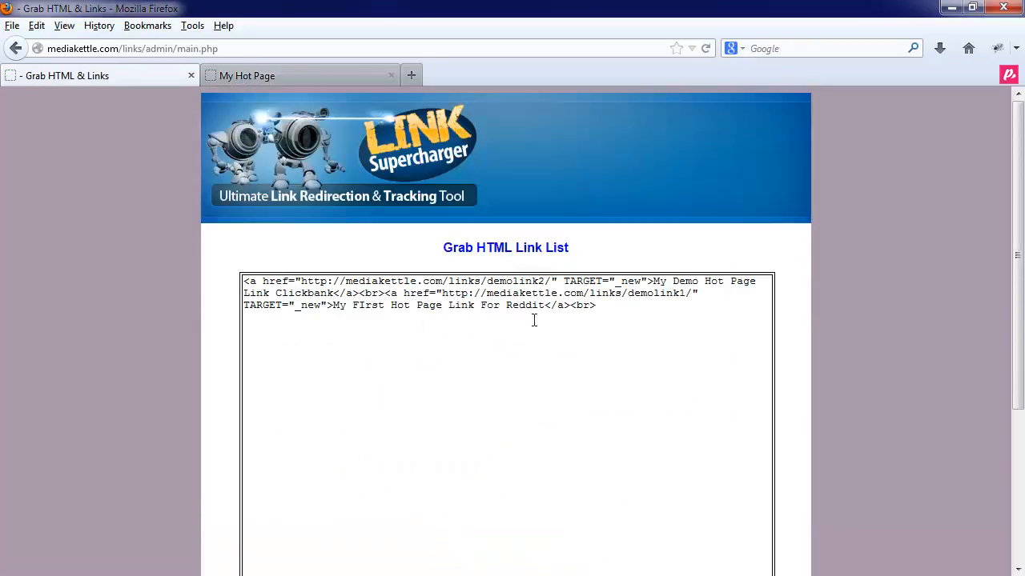
# - Select the demolink2 and demolink1 anchor code, then close the list with Done
pyautogui.moveTo(662, 320); pyautogui.dragTo(240, 286)
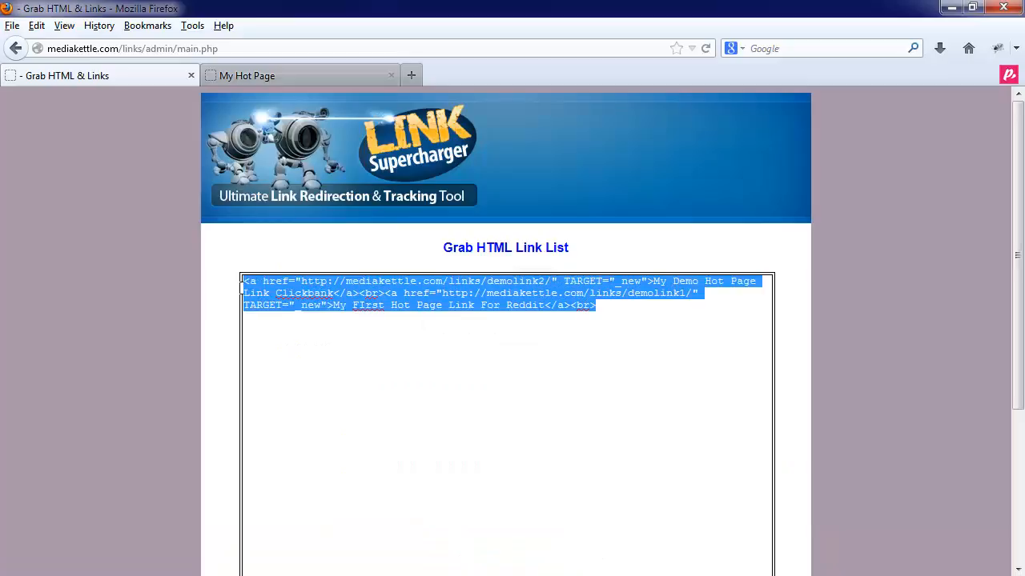
pyautogui.click(344, 328)
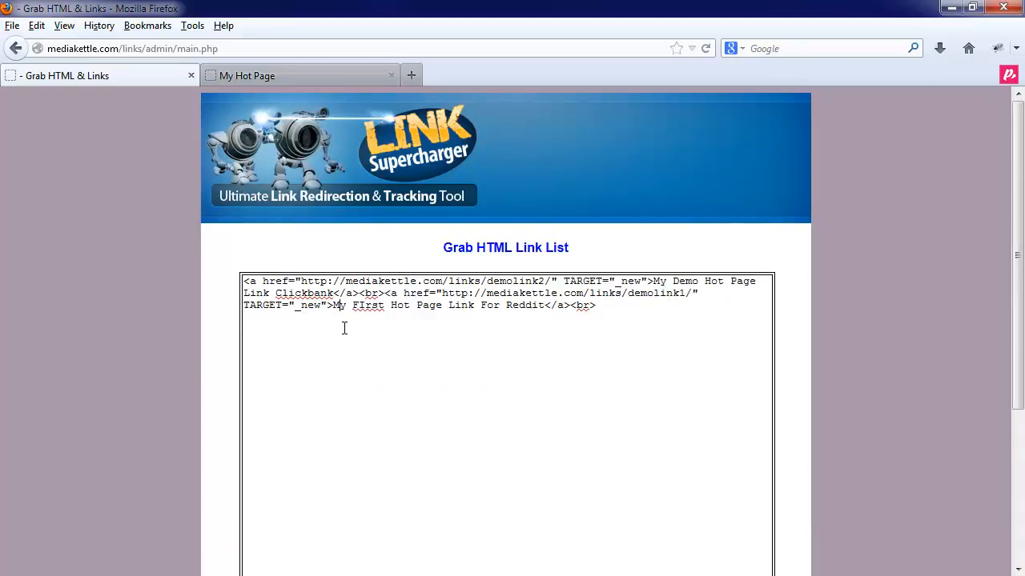
pyautogui.scroll(-5, 129, 392)
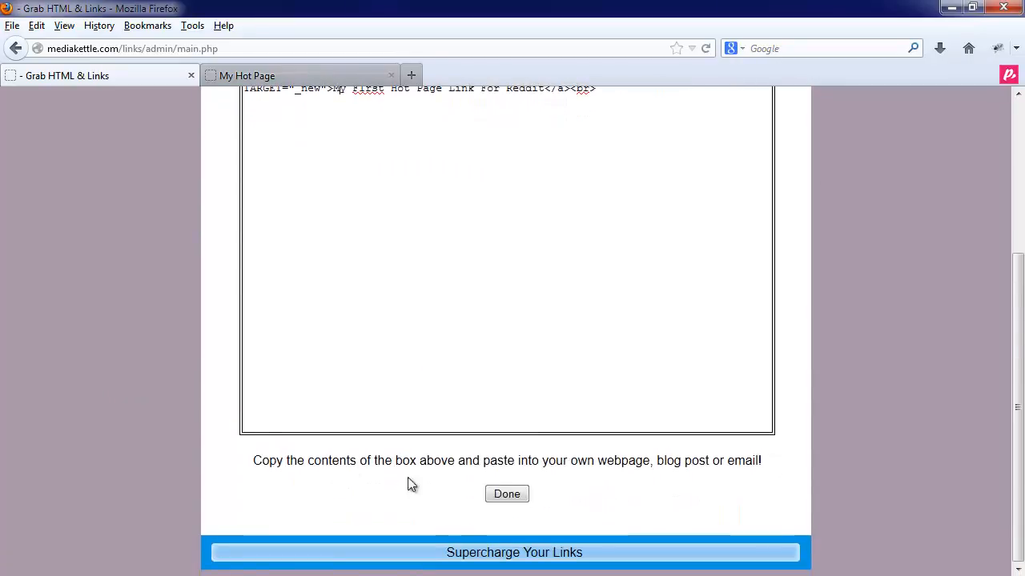
pyautogui.click(505, 495)
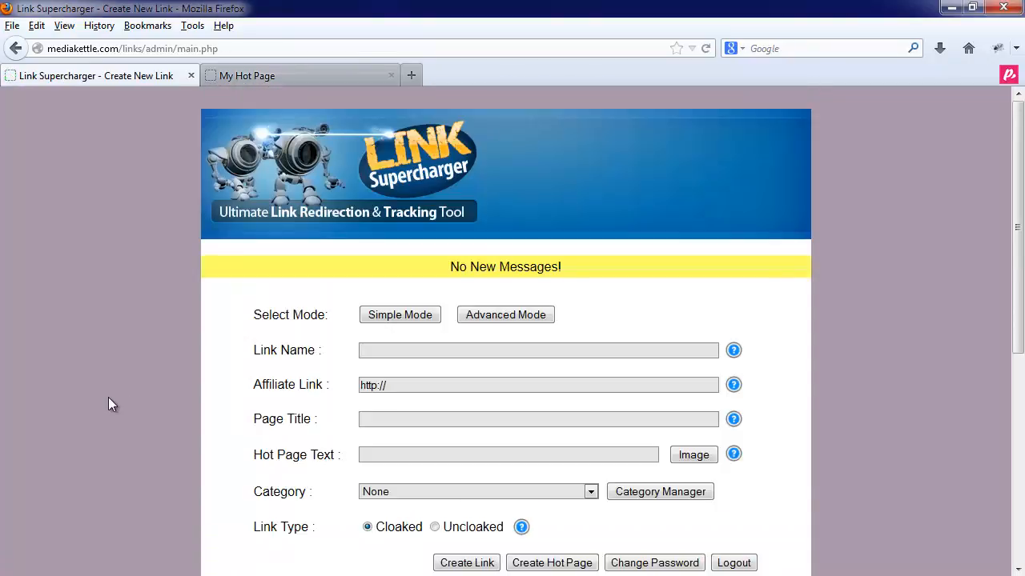
pyautogui.scroll(-8, 110, 397)
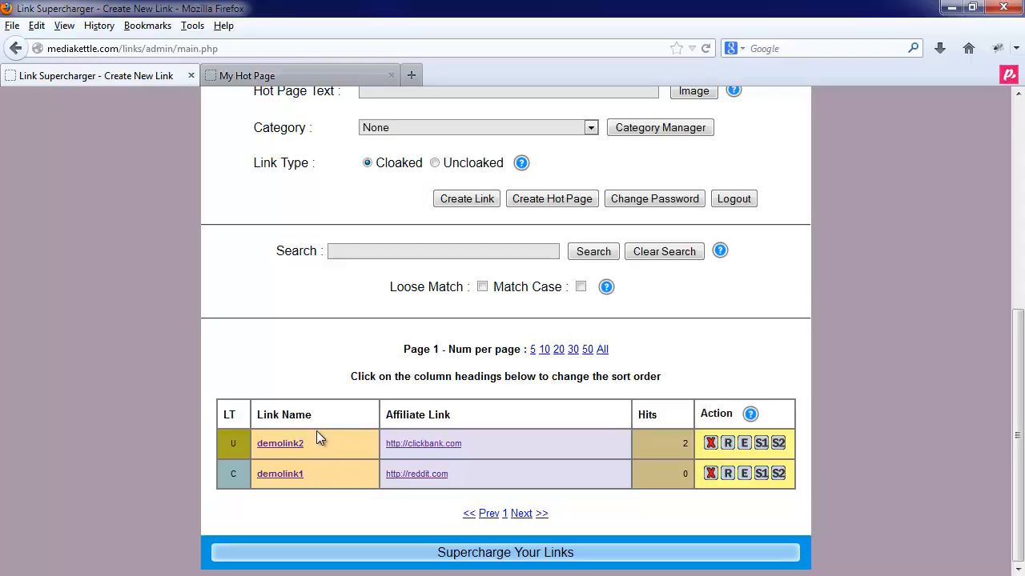
pyautogui.click(366, 255)
pyautogui.write('demo')
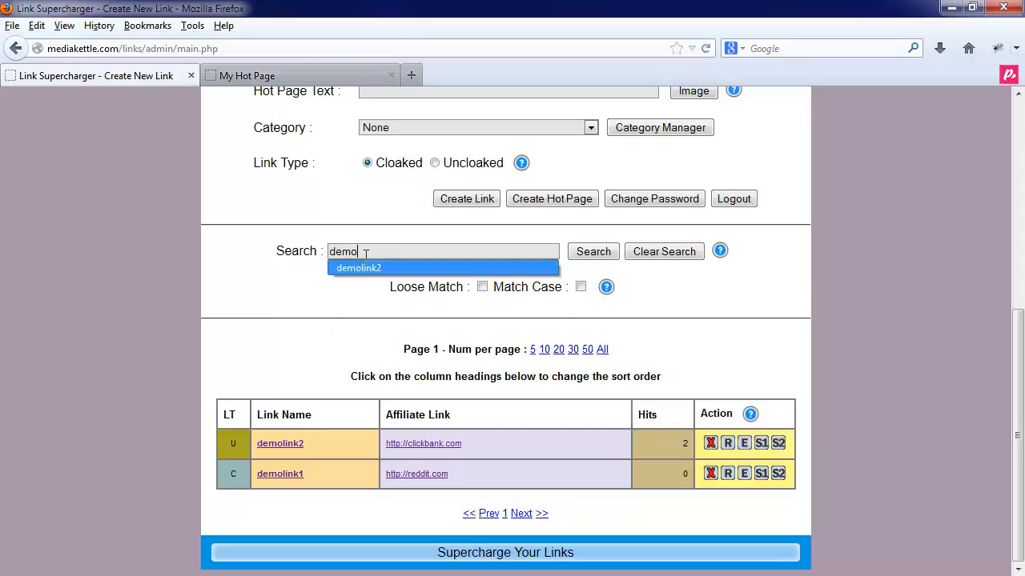
pyautogui.click(359, 268)
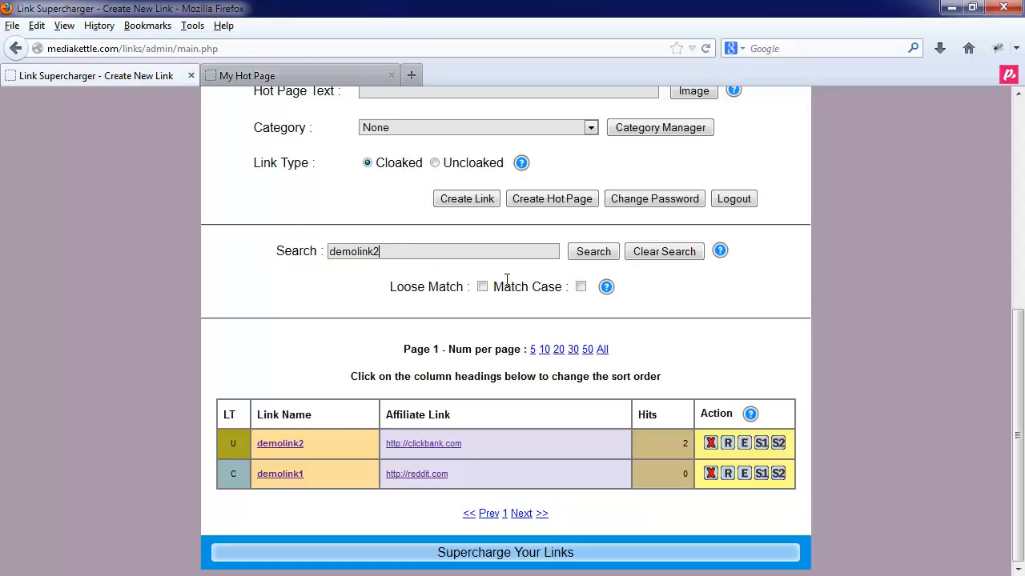
pyautogui.click(575, 253)
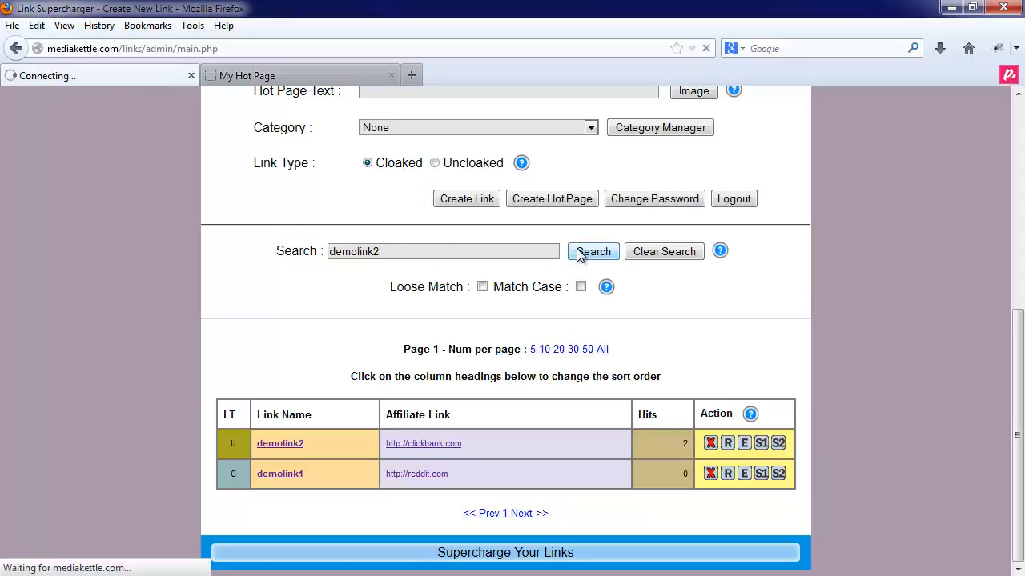
pyautogui.scroll(-8, 477, 434)
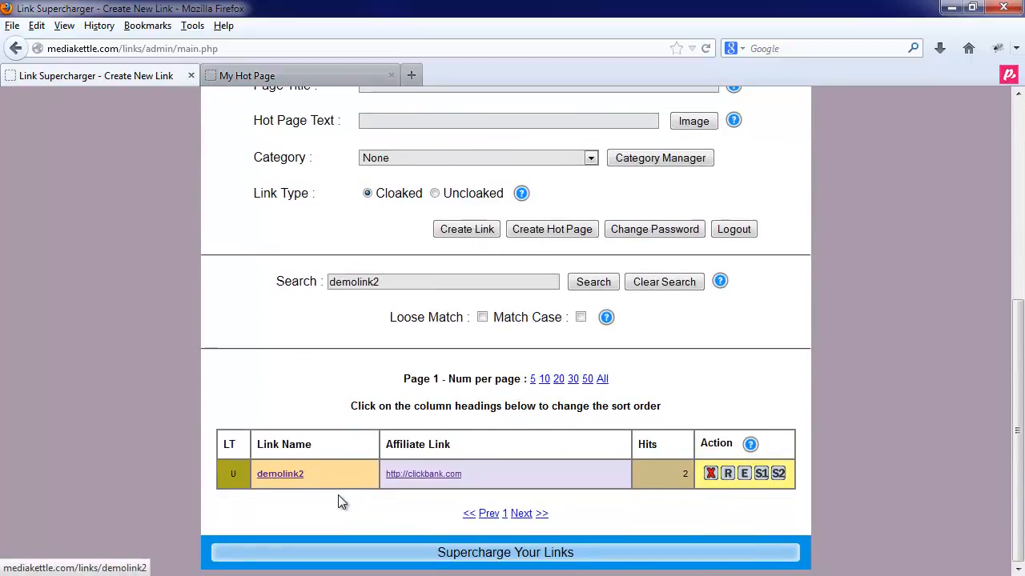
pyautogui.click(660, 285)
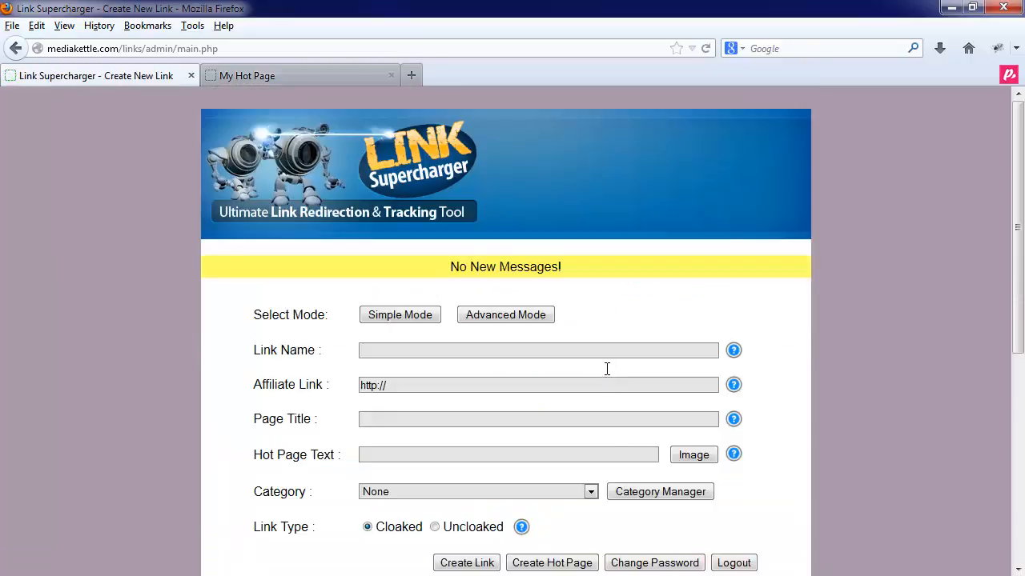
# - Open the Change Password form and cancel it, leaving the password unchanged
pyautogui.scroll(-10, 592, 401)
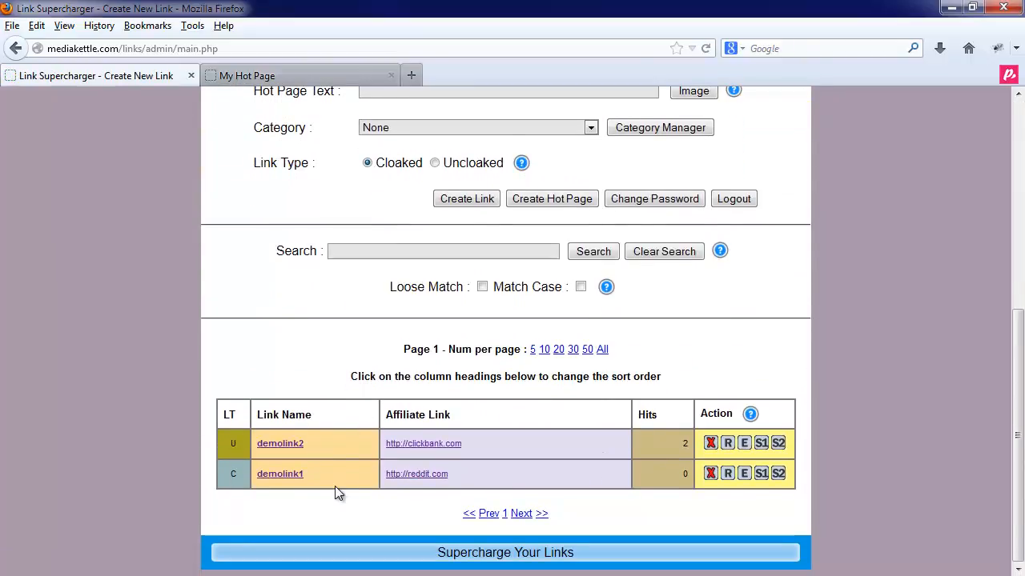
pyautogui.click(648, 204)
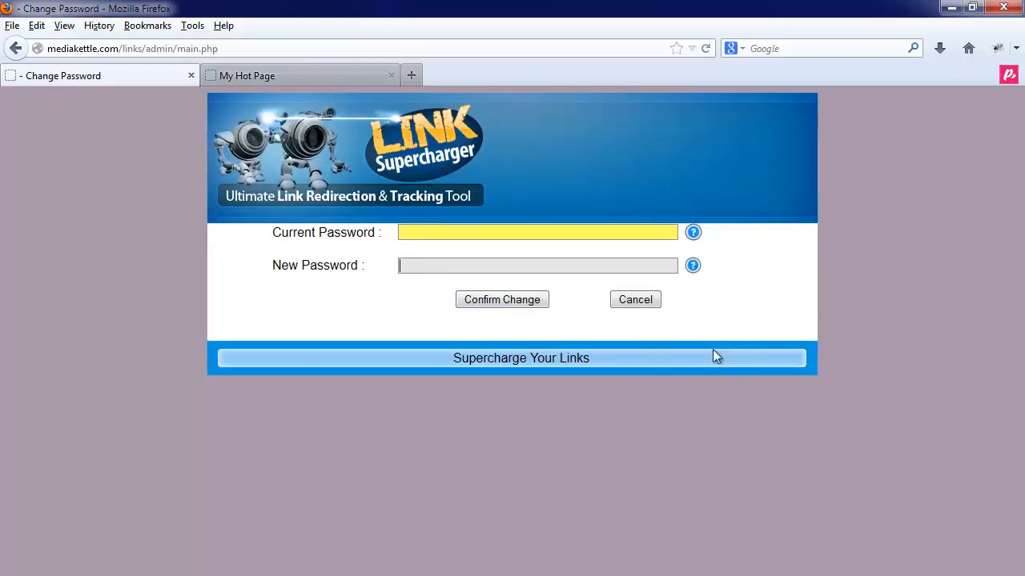
pyautogui.click(644, 301)
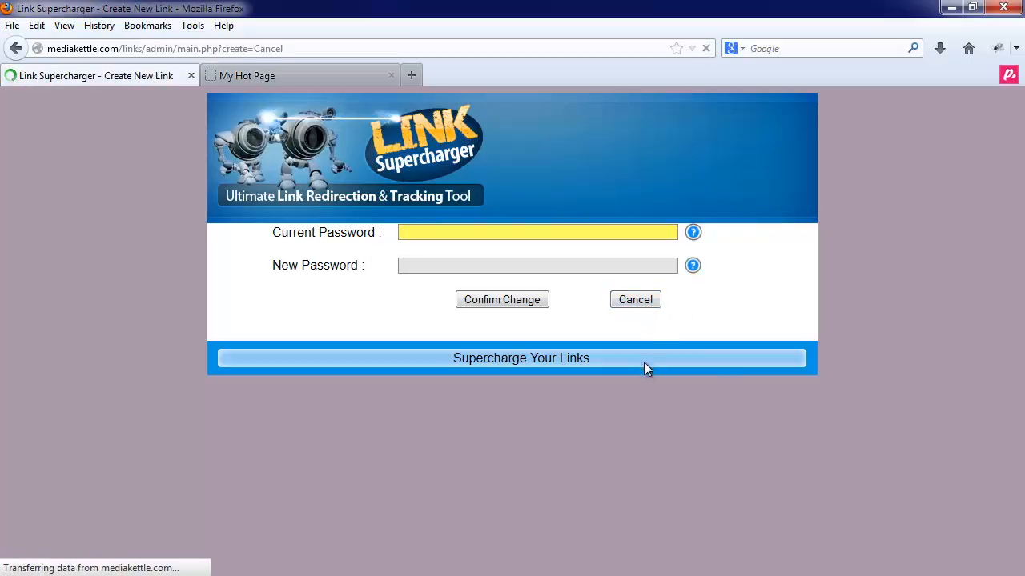
# - Log out of Link Supercharger so the login page is shown
pyautogui.scroll(-3, 658, 450)
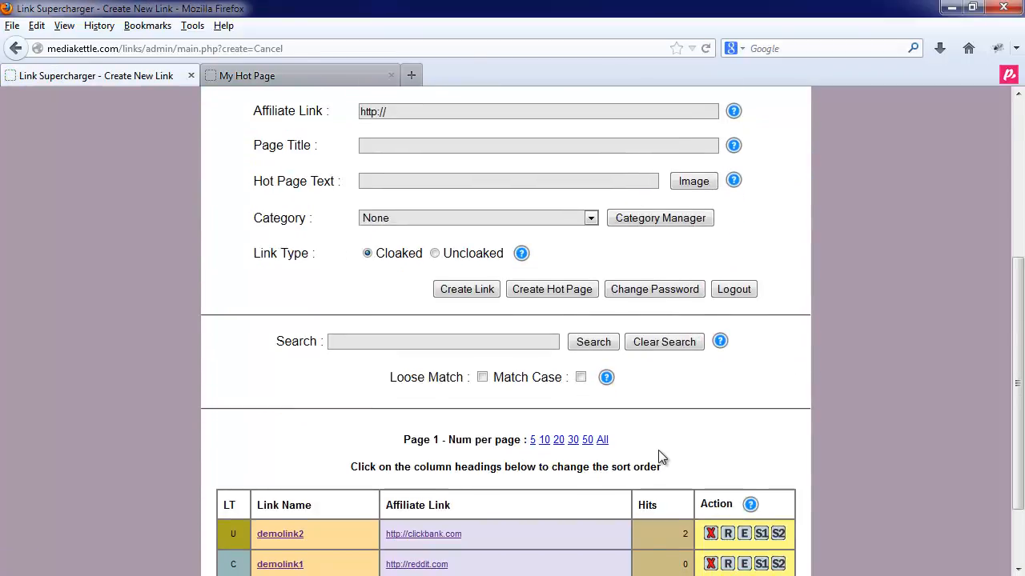
pyautogui.scroll(4, 697, 453)
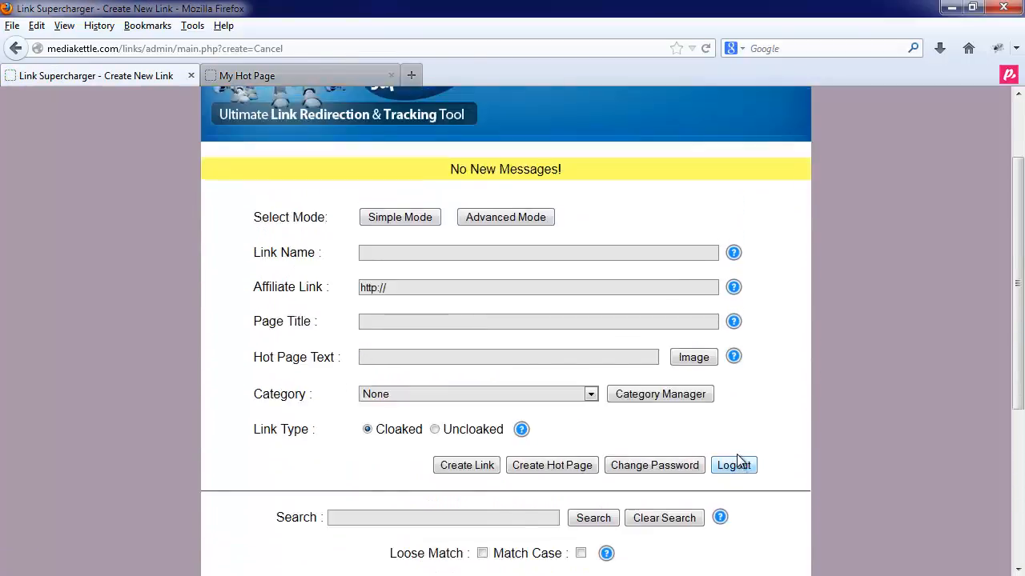
pyautogui.scroll(2, 744, 473)
pyautogui.scroll(-2, 763, 521)
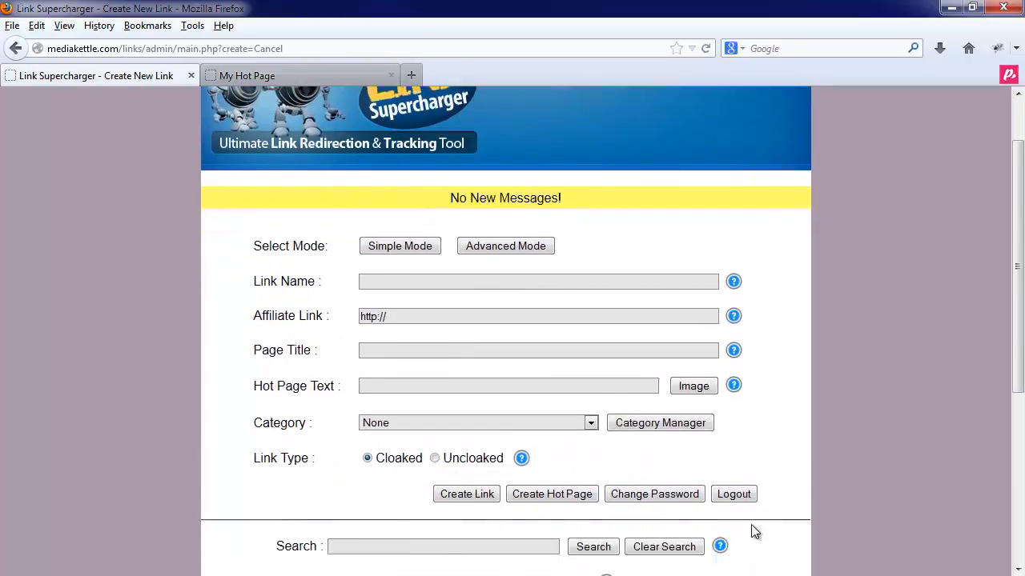
pyautogui.click(735, 472)
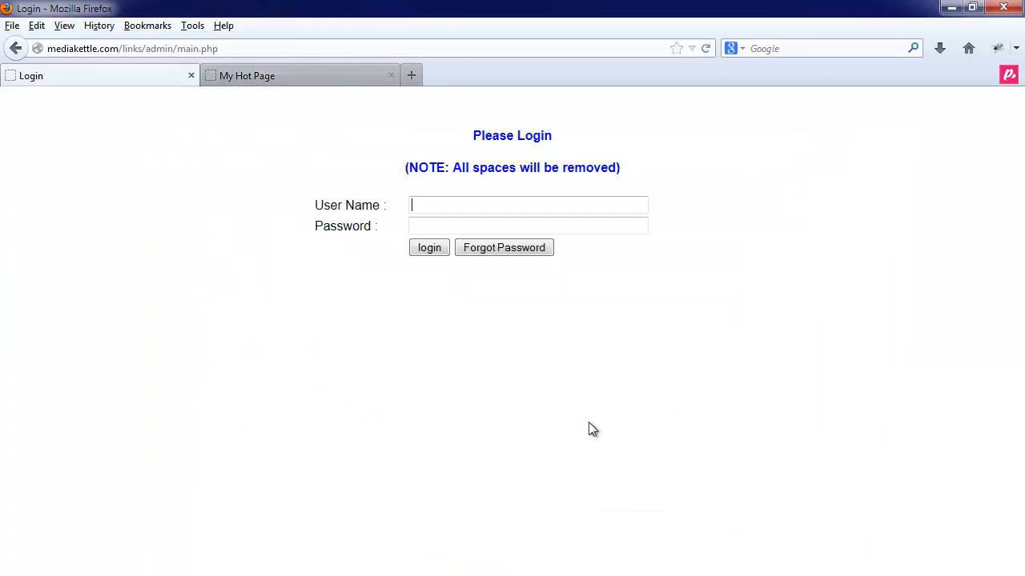